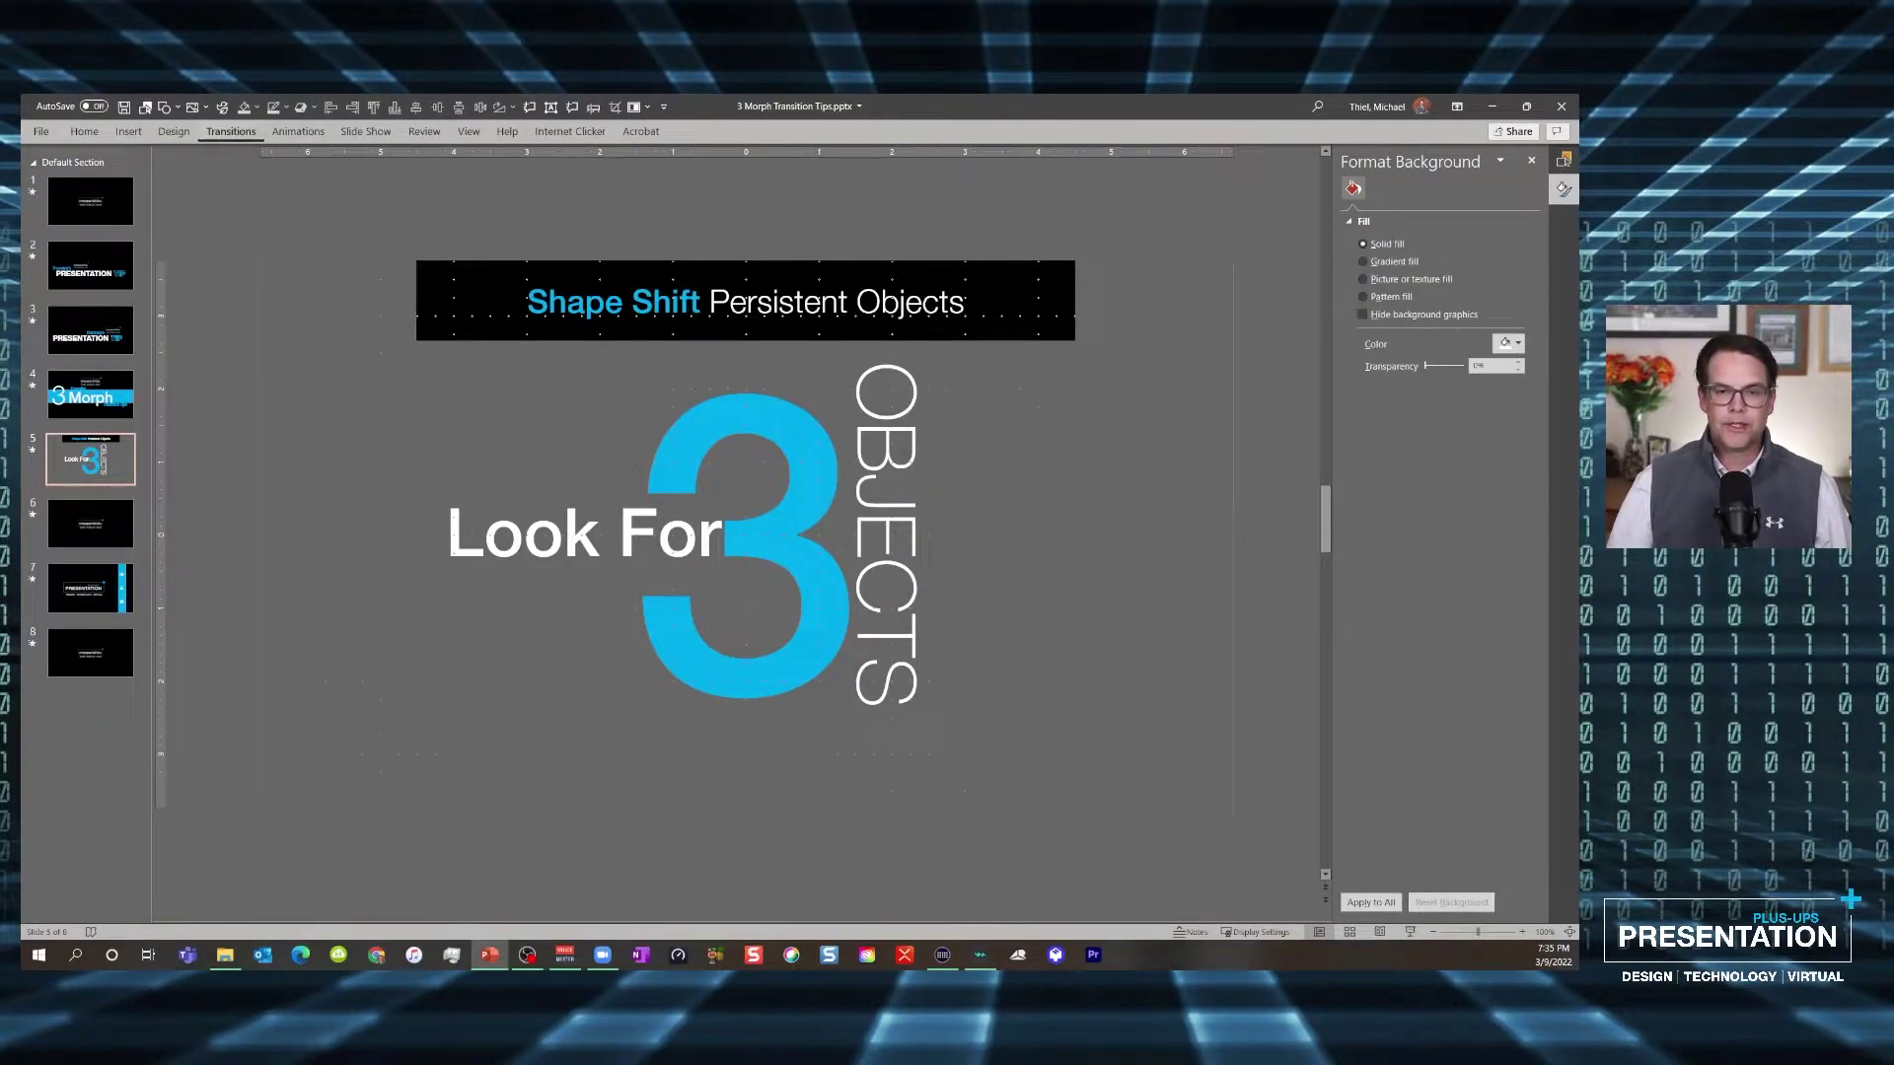
Show the transition options and examine the number 3, blue band and logo on slide 4 against slide 5
click(231, 131)
click(1568, 209)
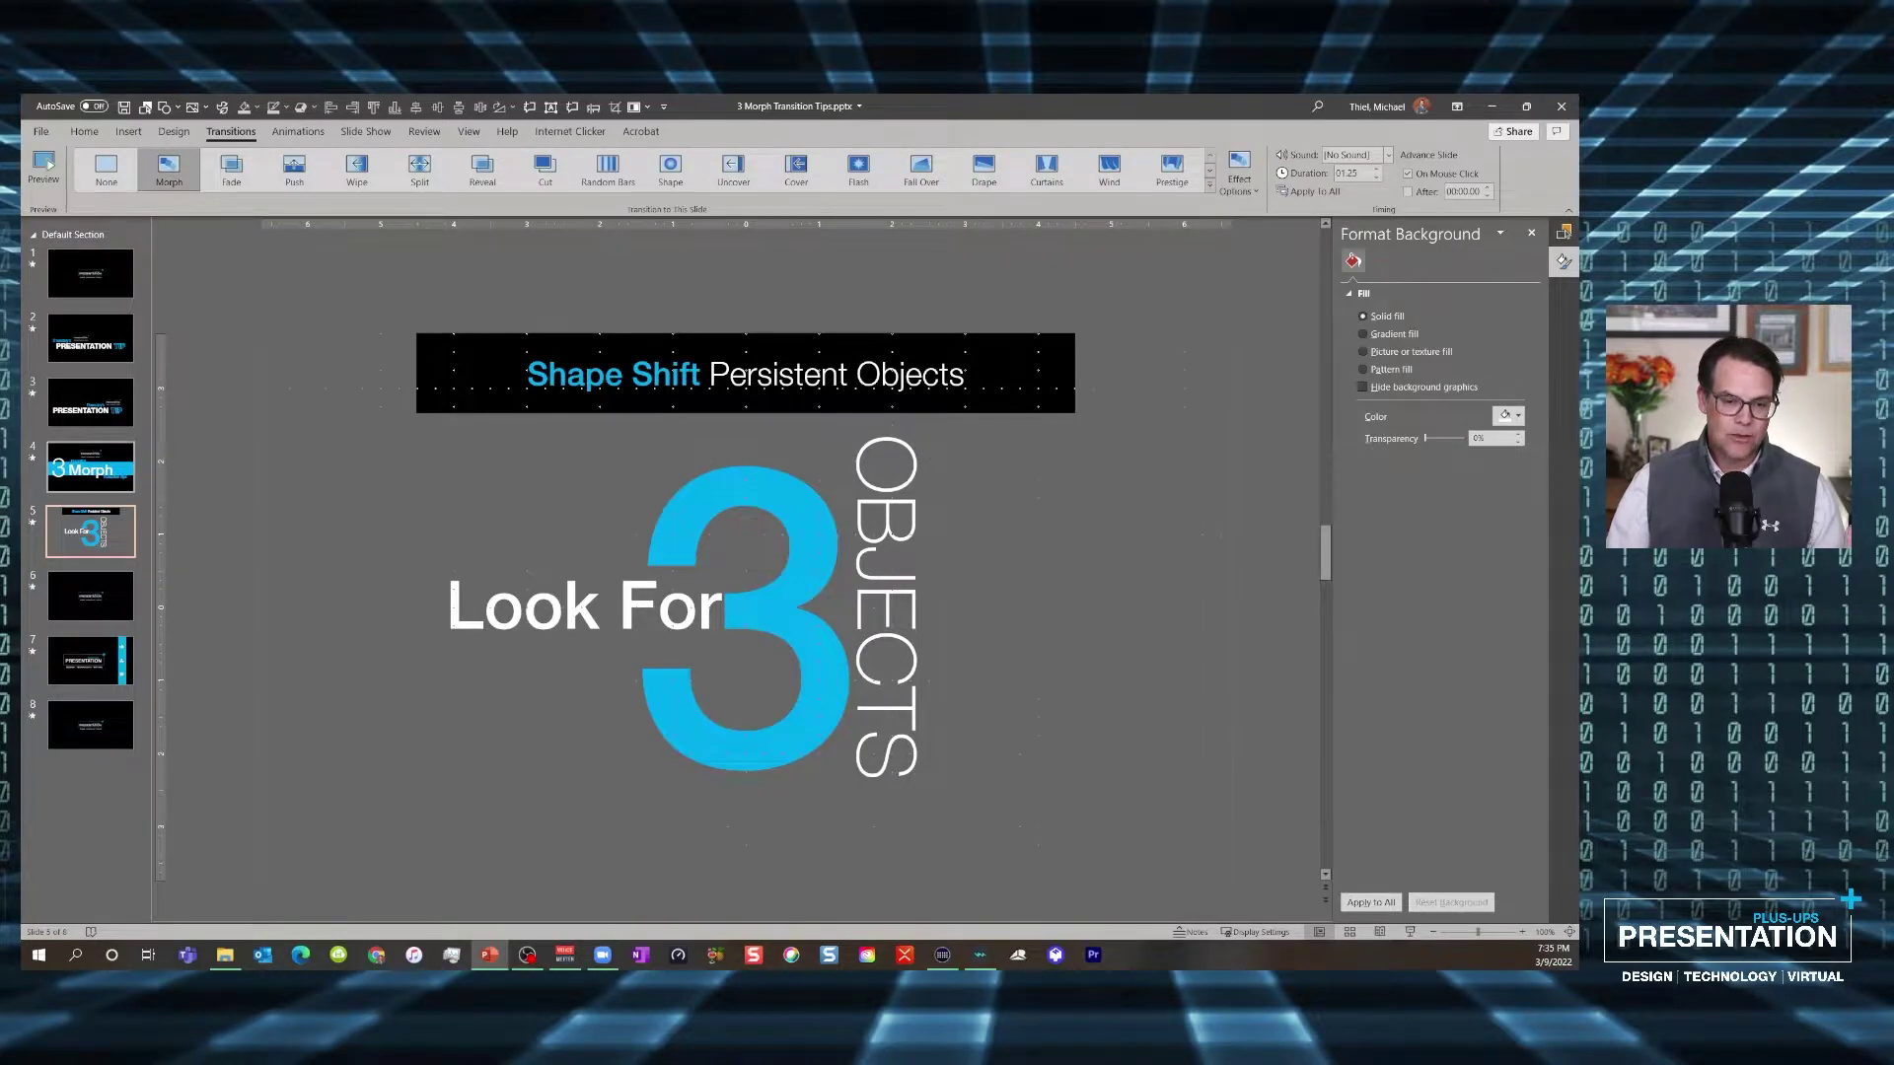
click(91, 468)
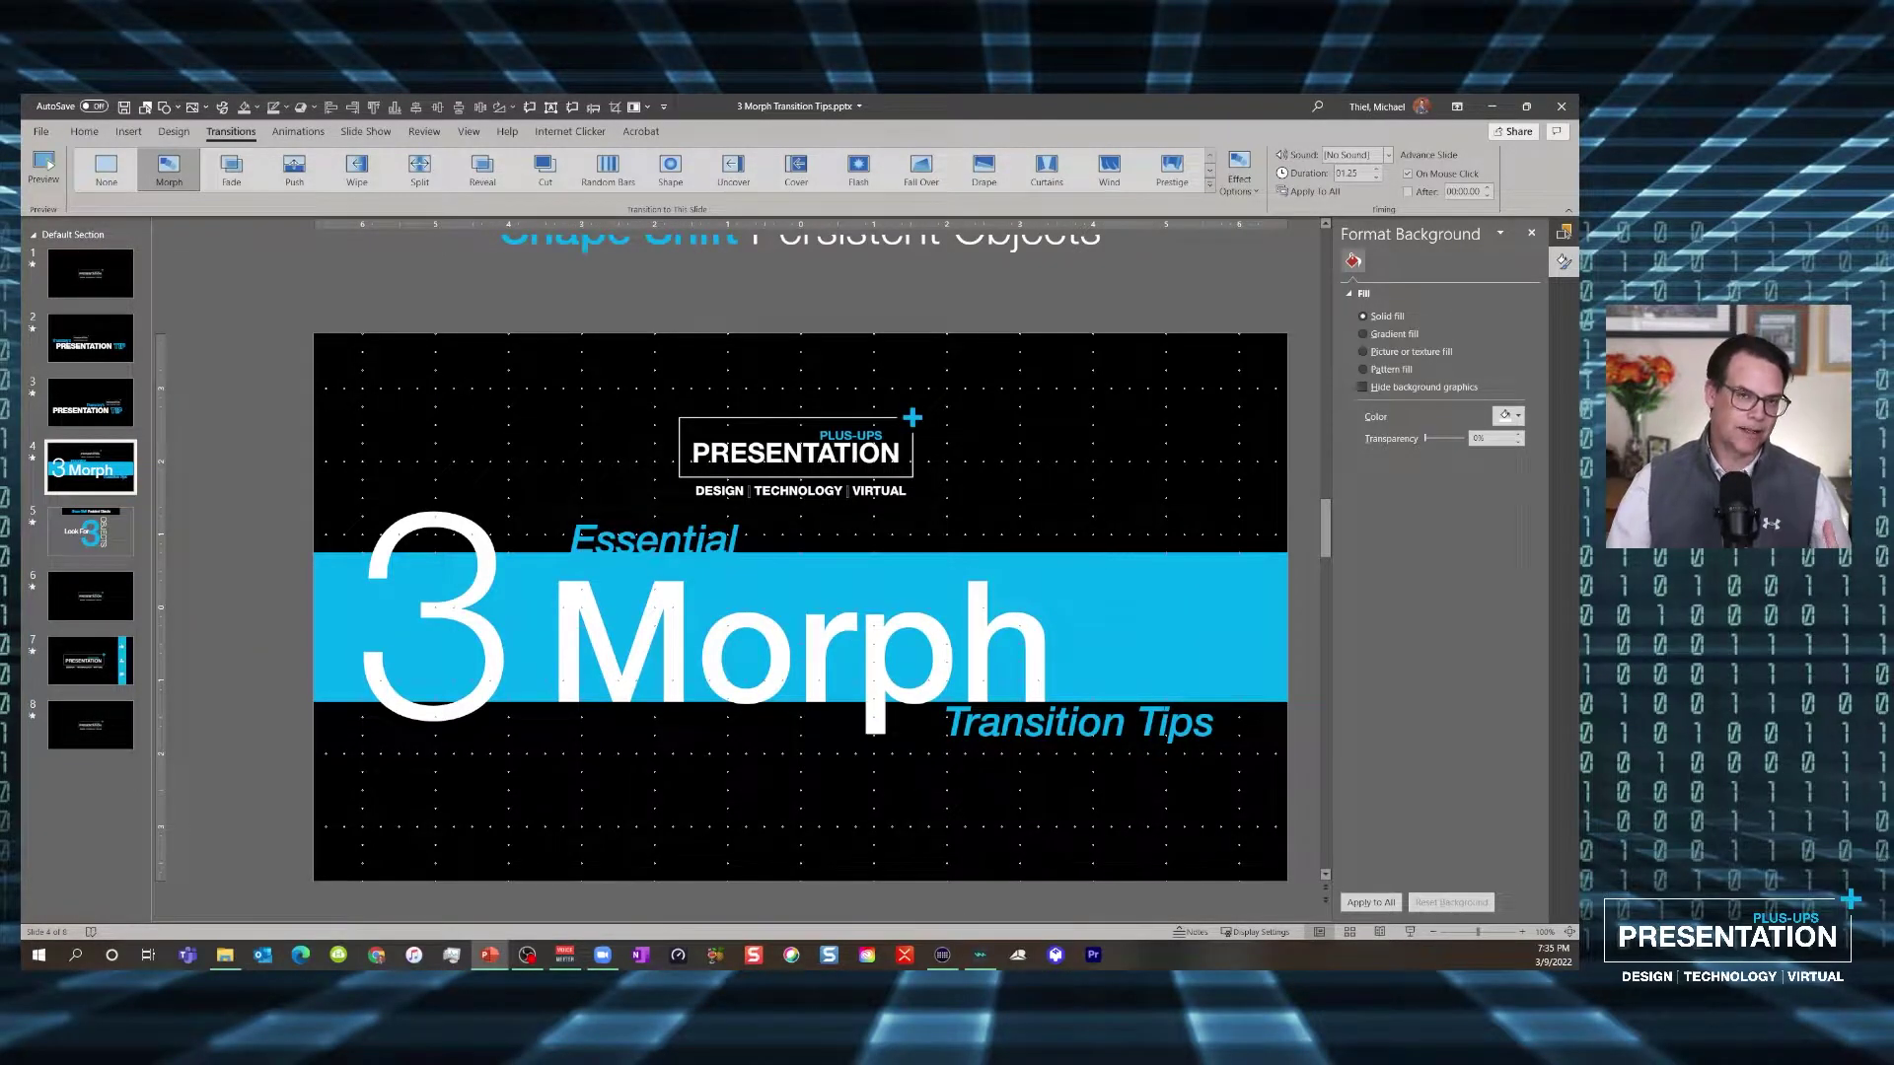
click(434, 613)
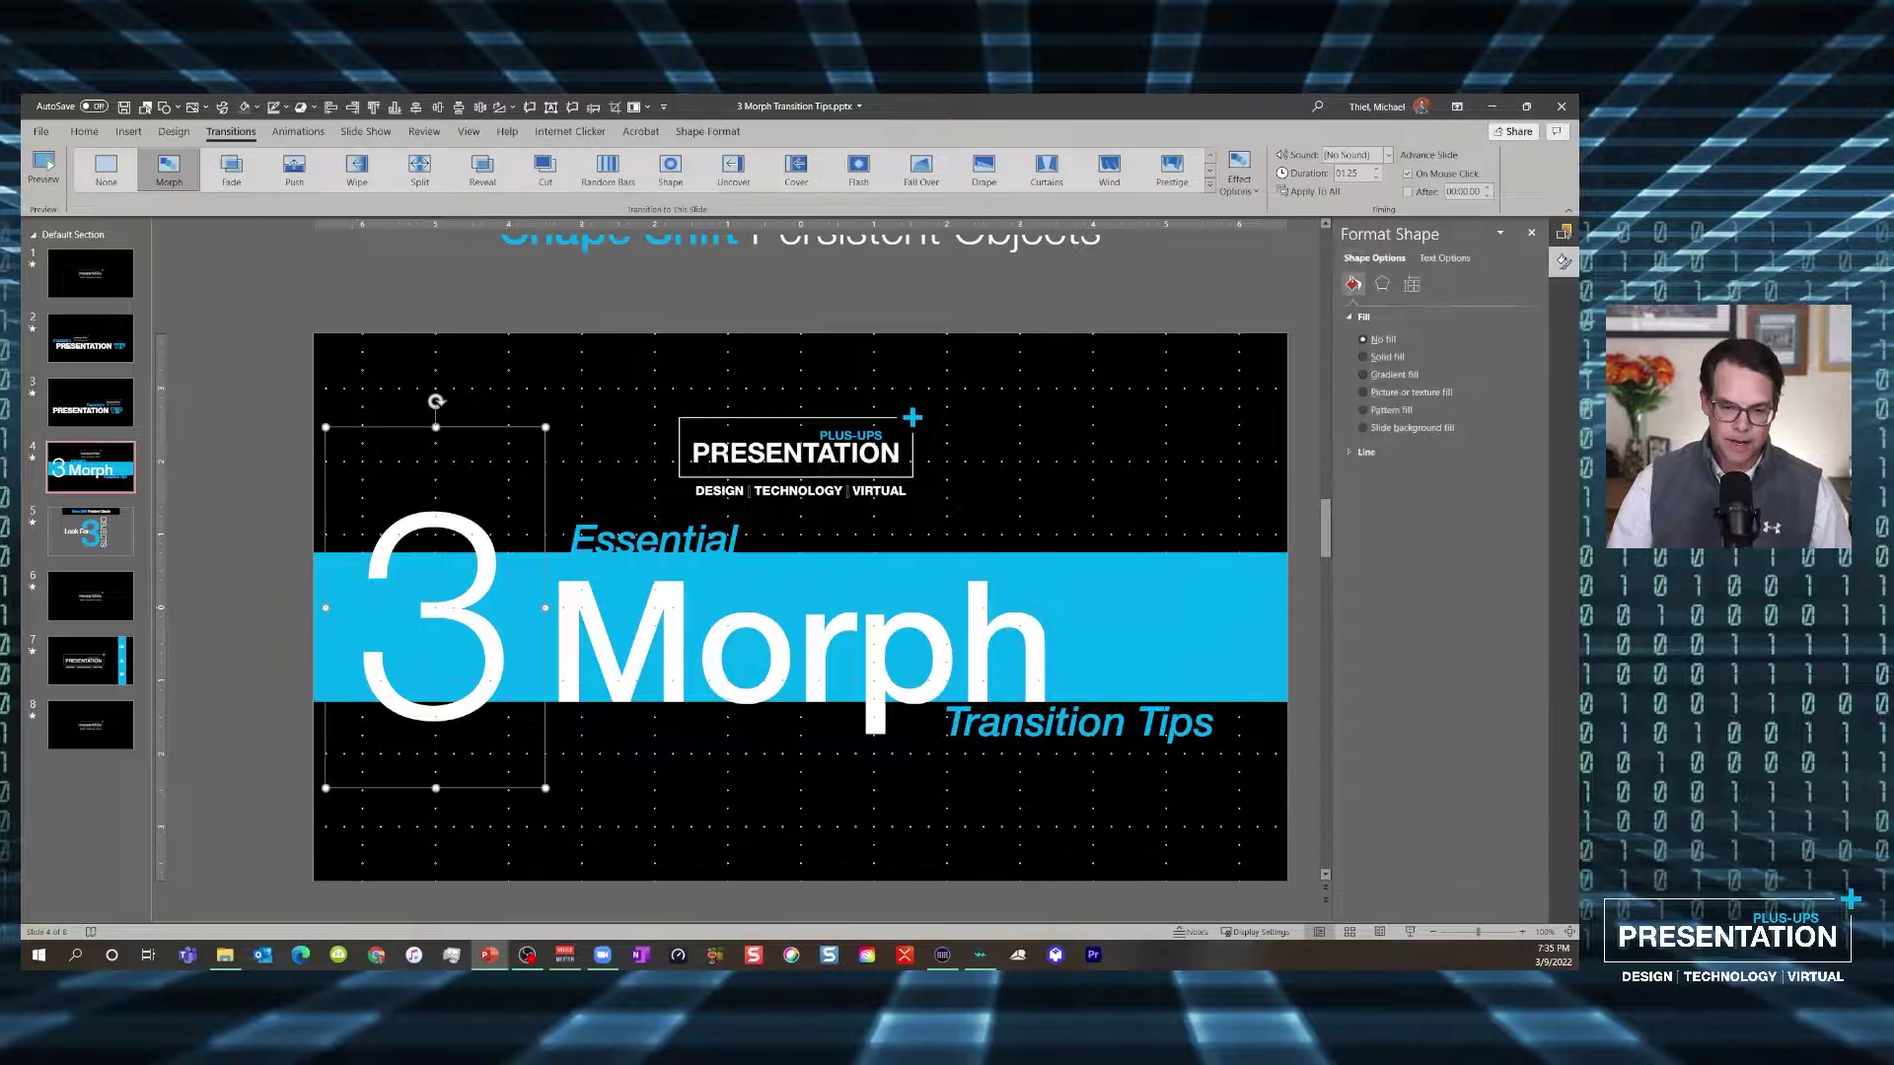
click(800, 641)
click(1253, 591)
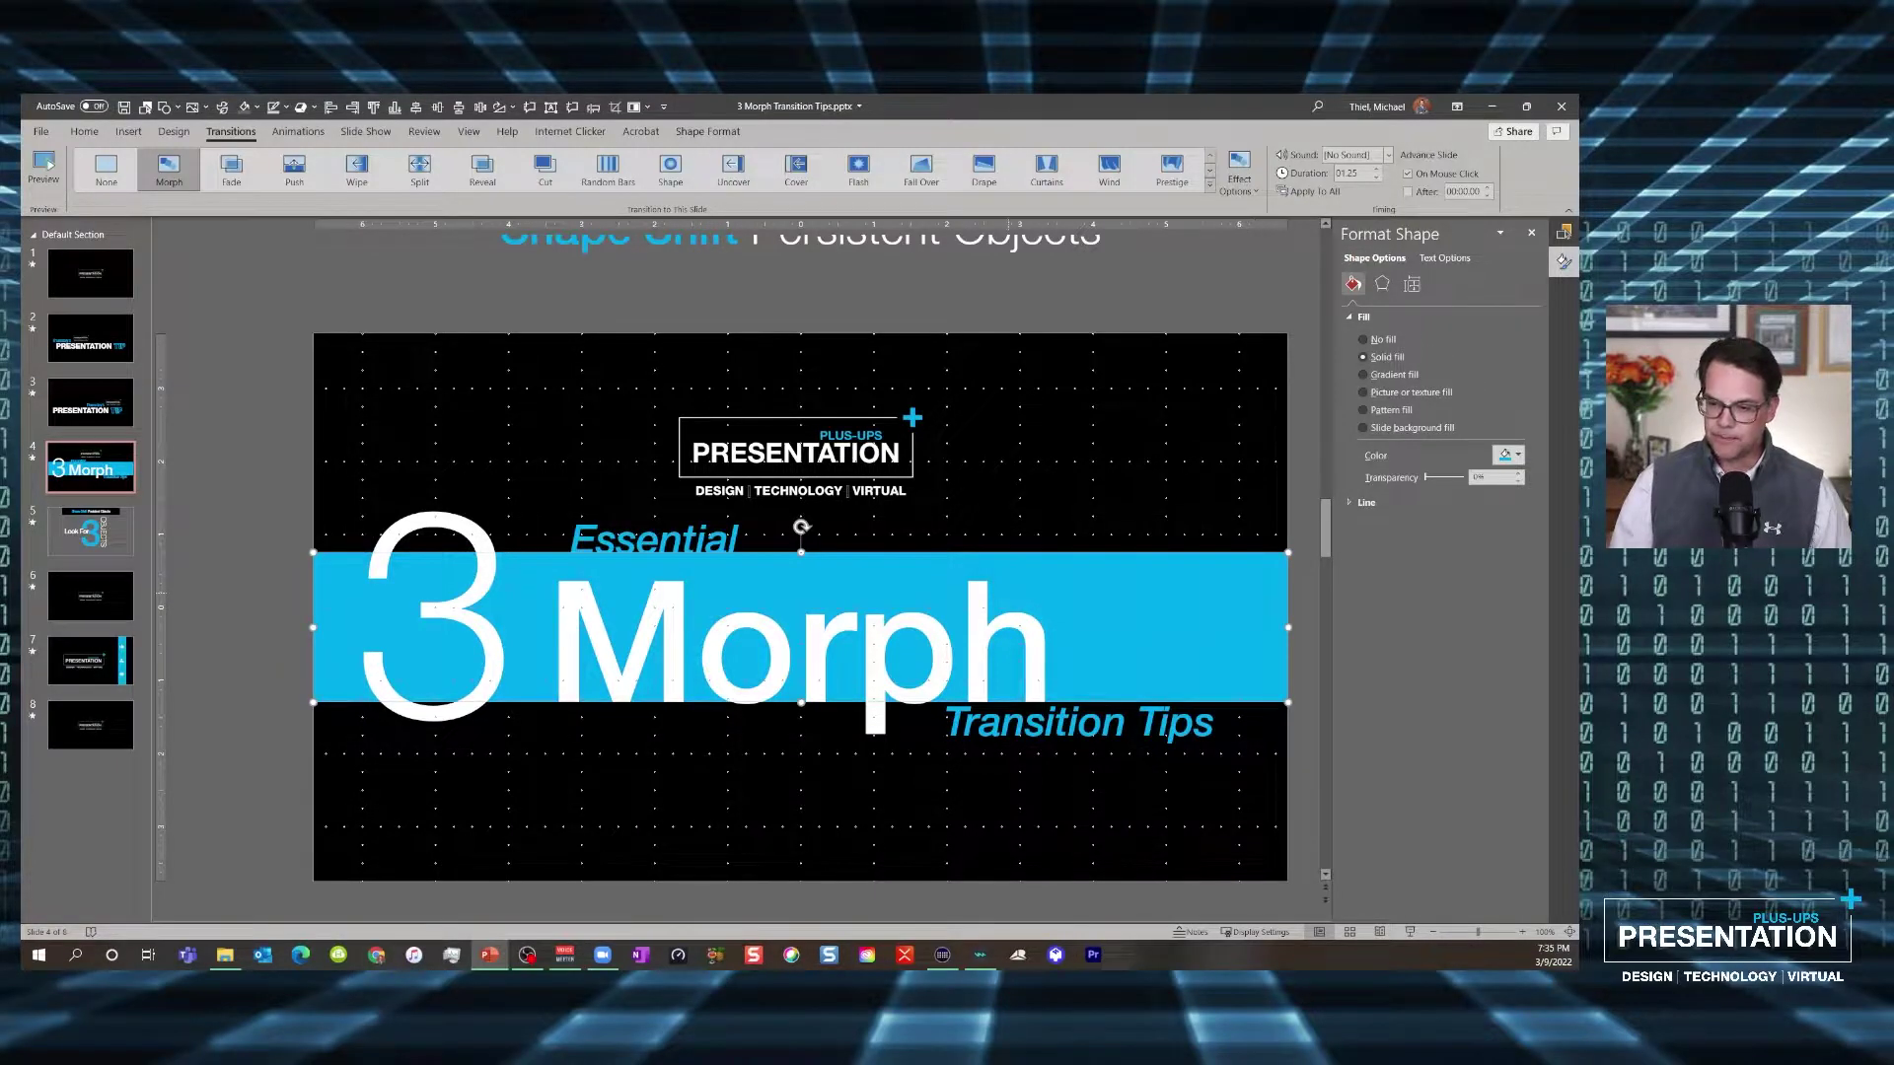
key(Tab)
key(Tab)
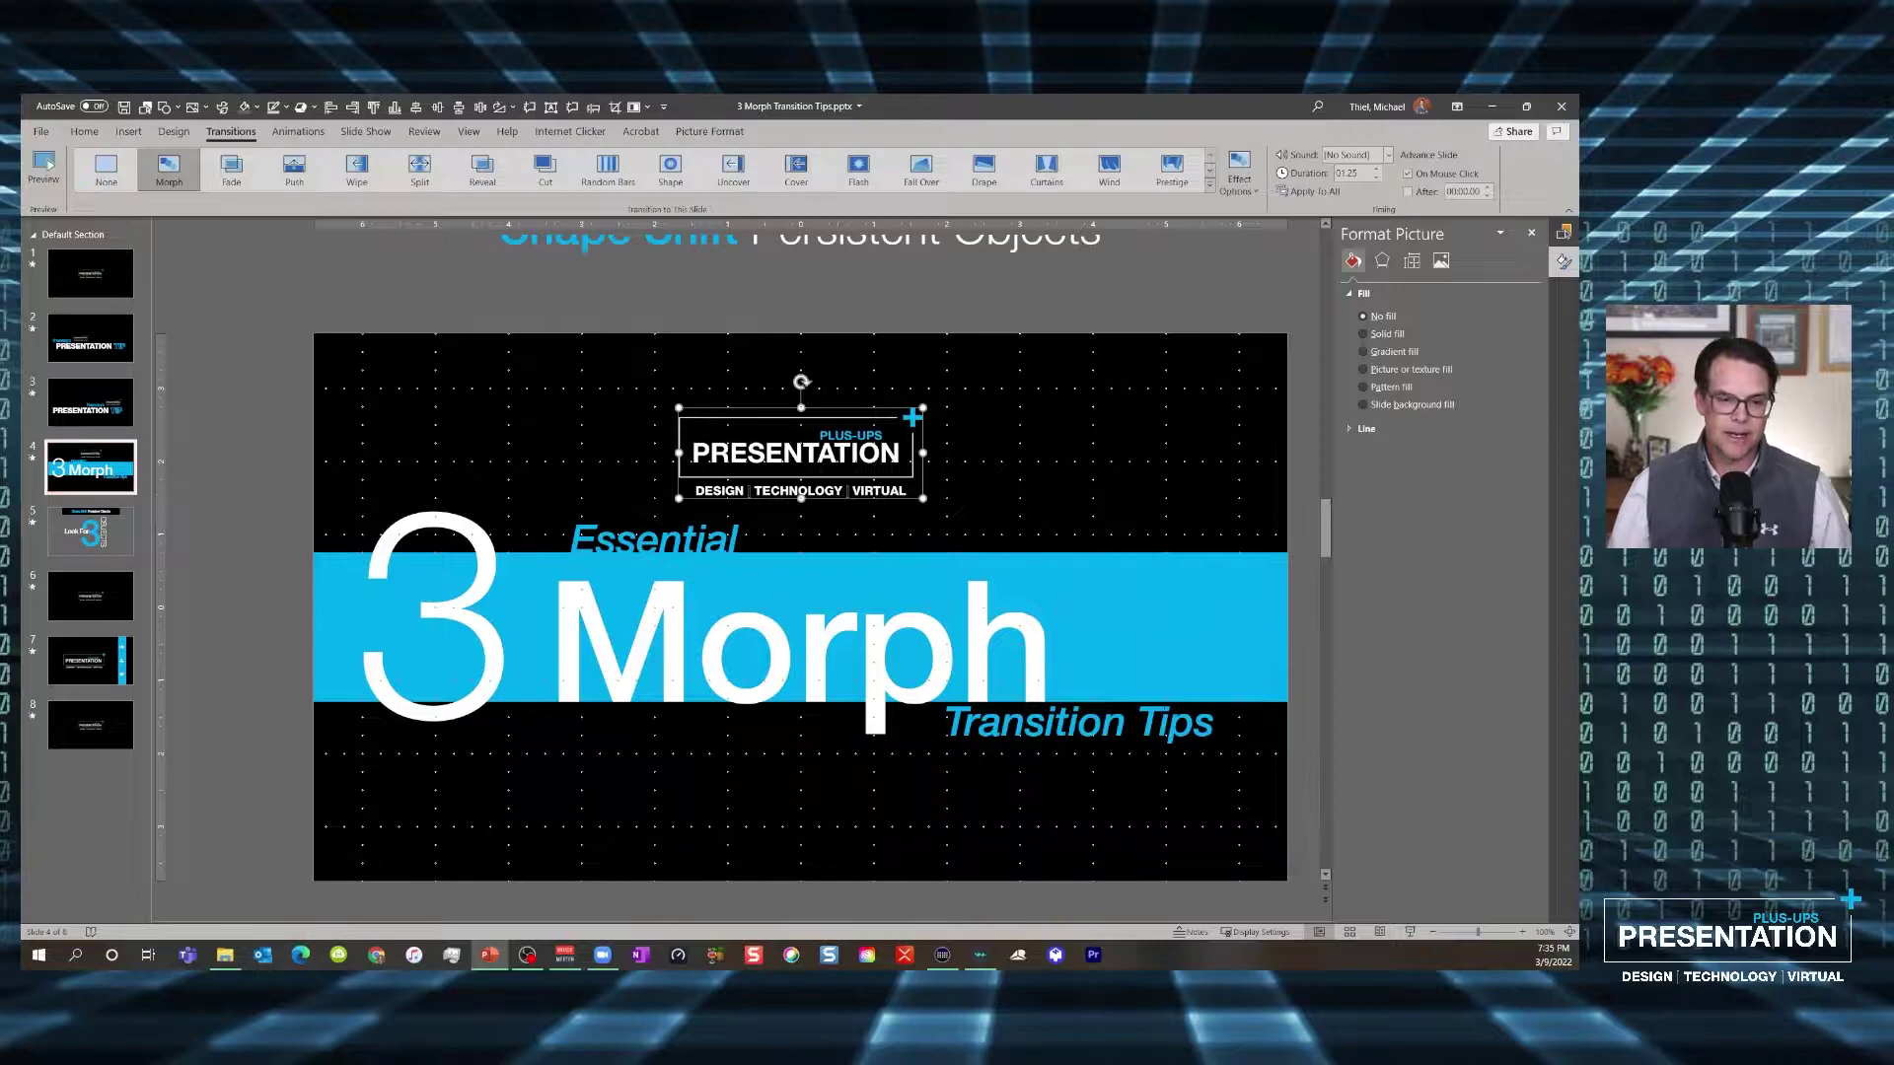
click(91, 533)
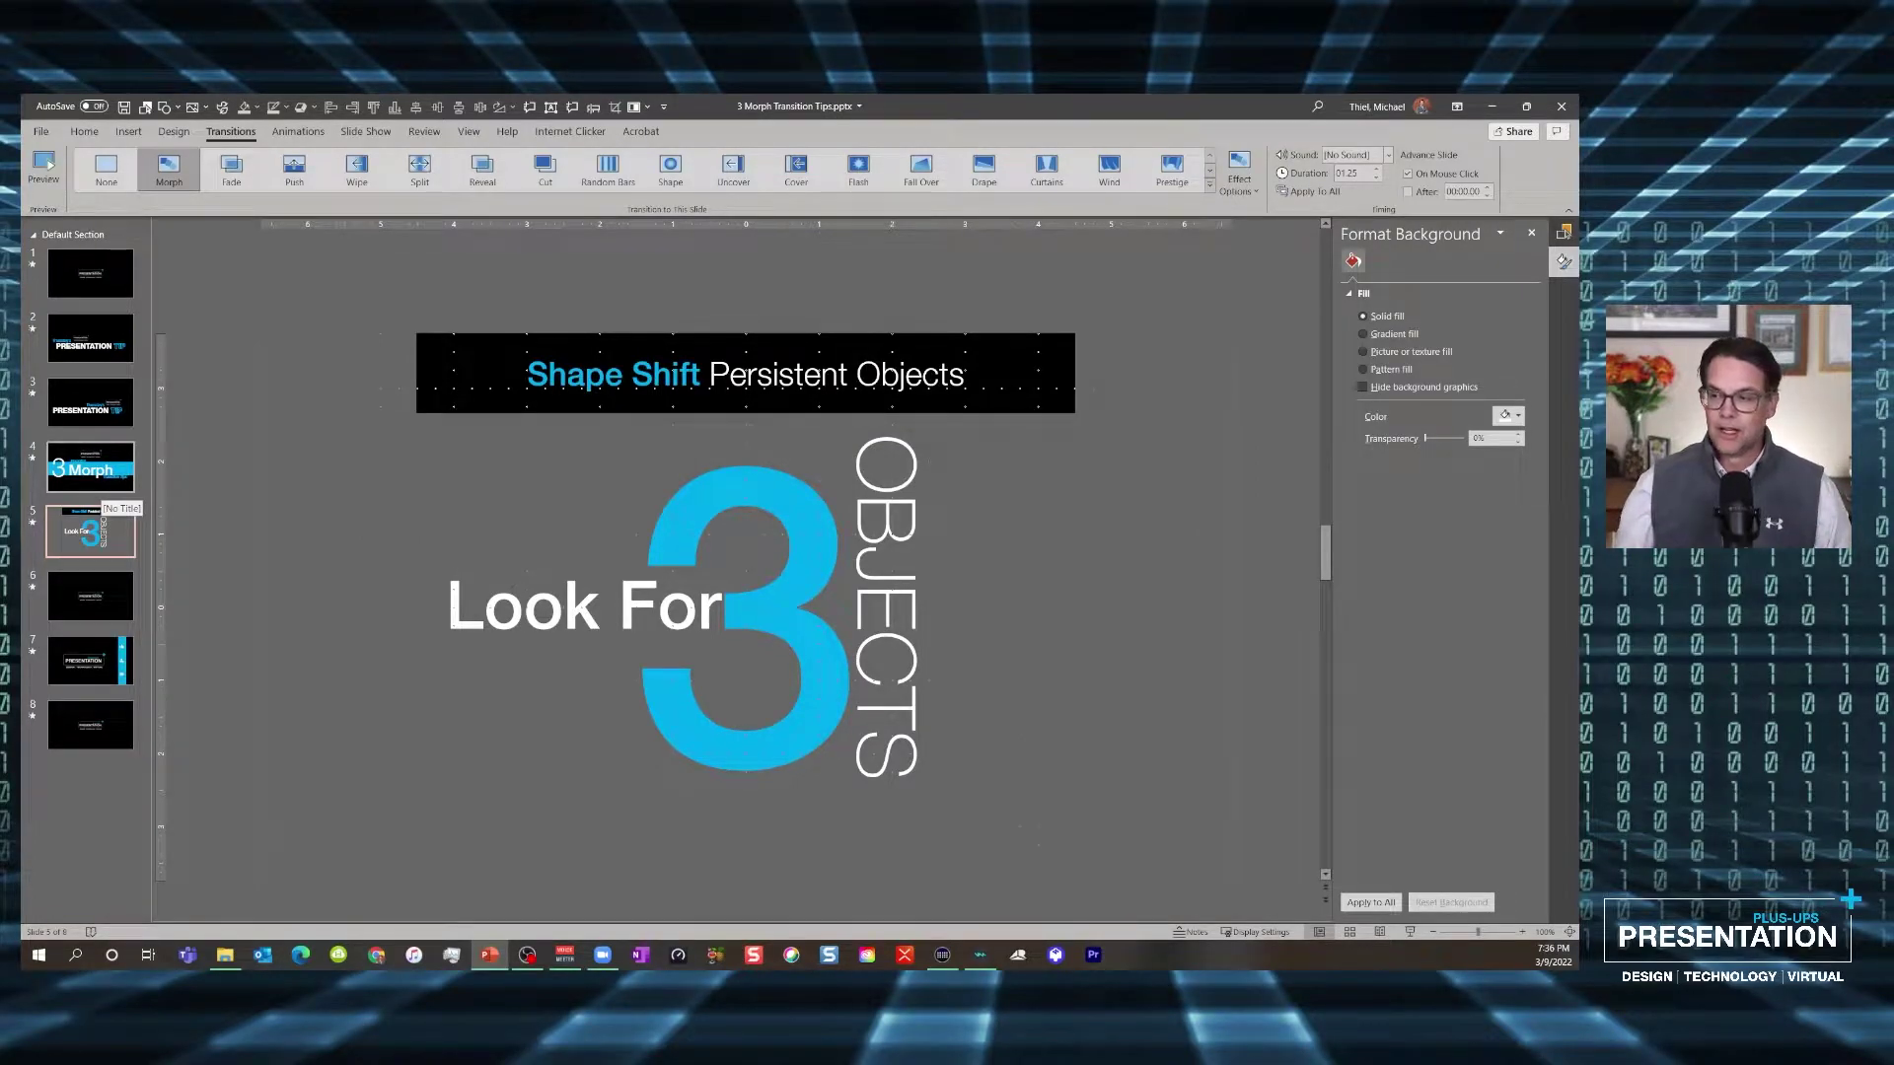
Close the background formatting pane and display the Selection pane for slide 4
click(1563, 233)
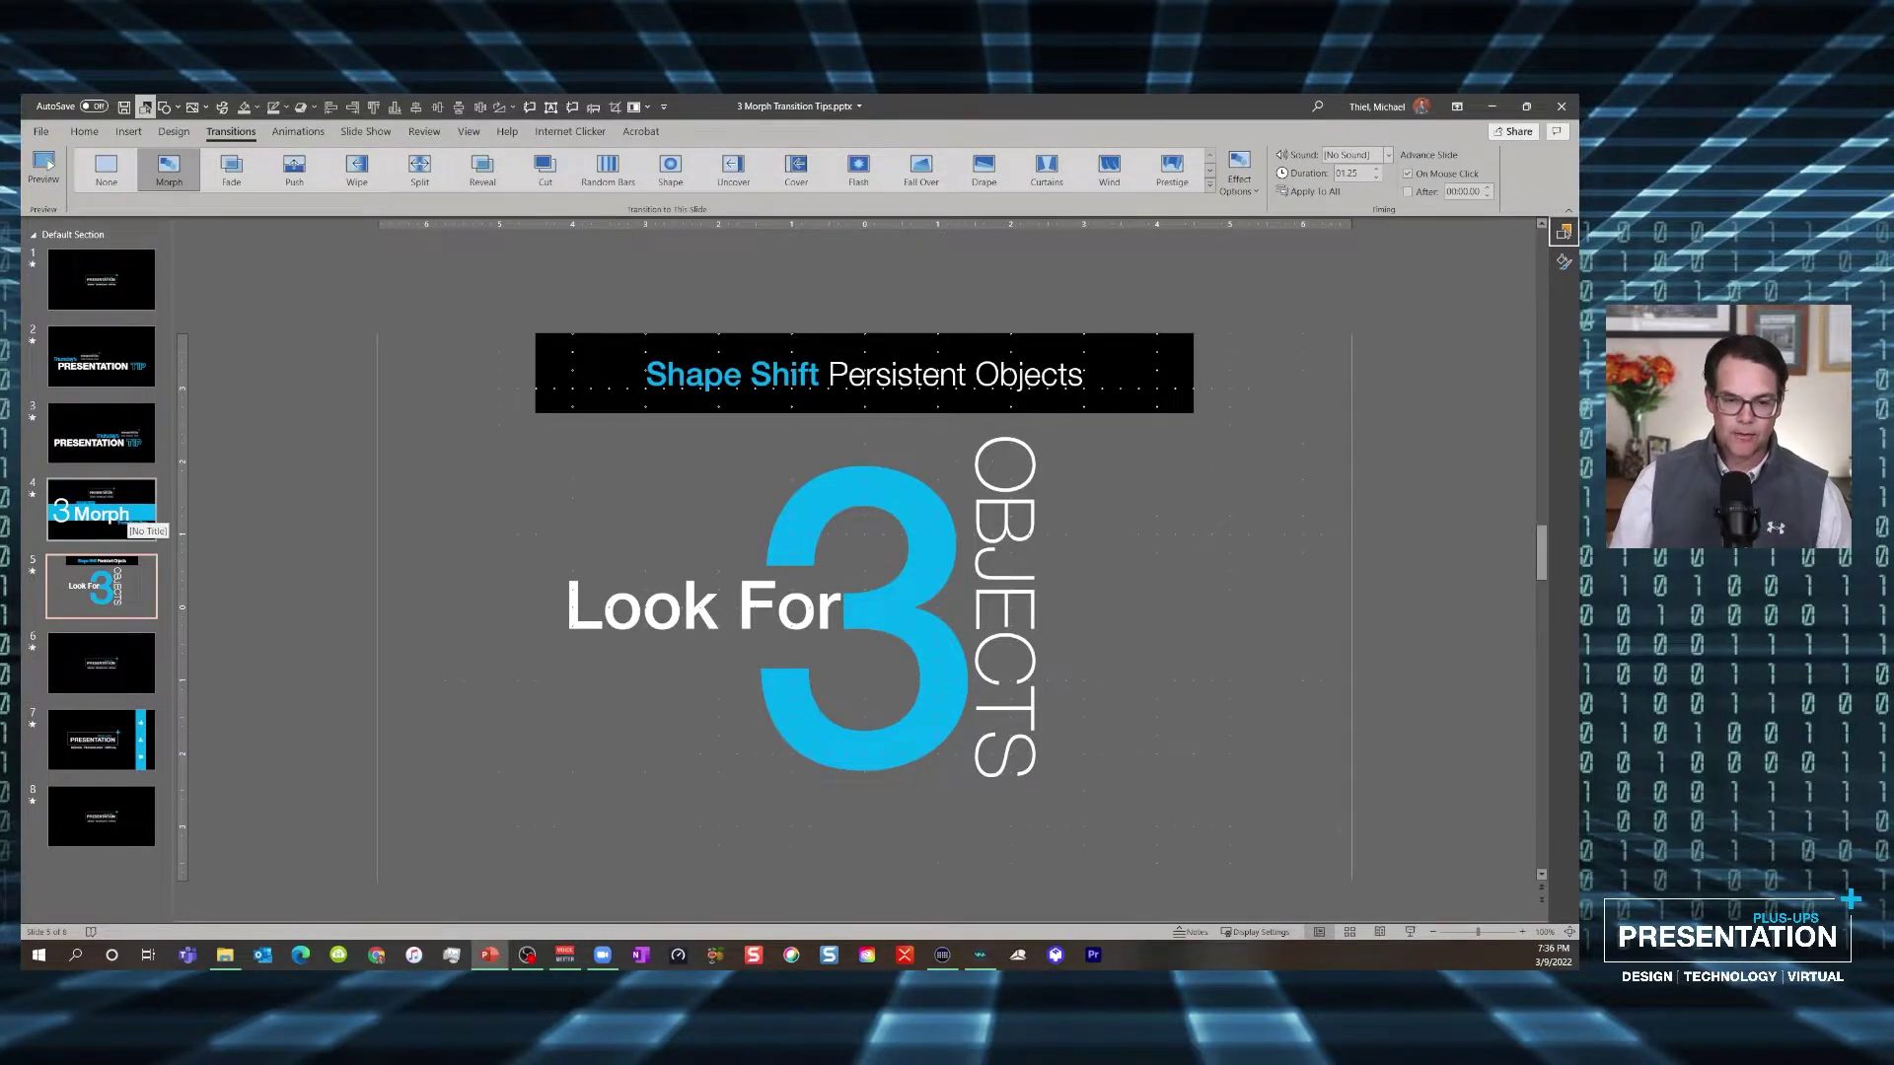
click(109, 510)
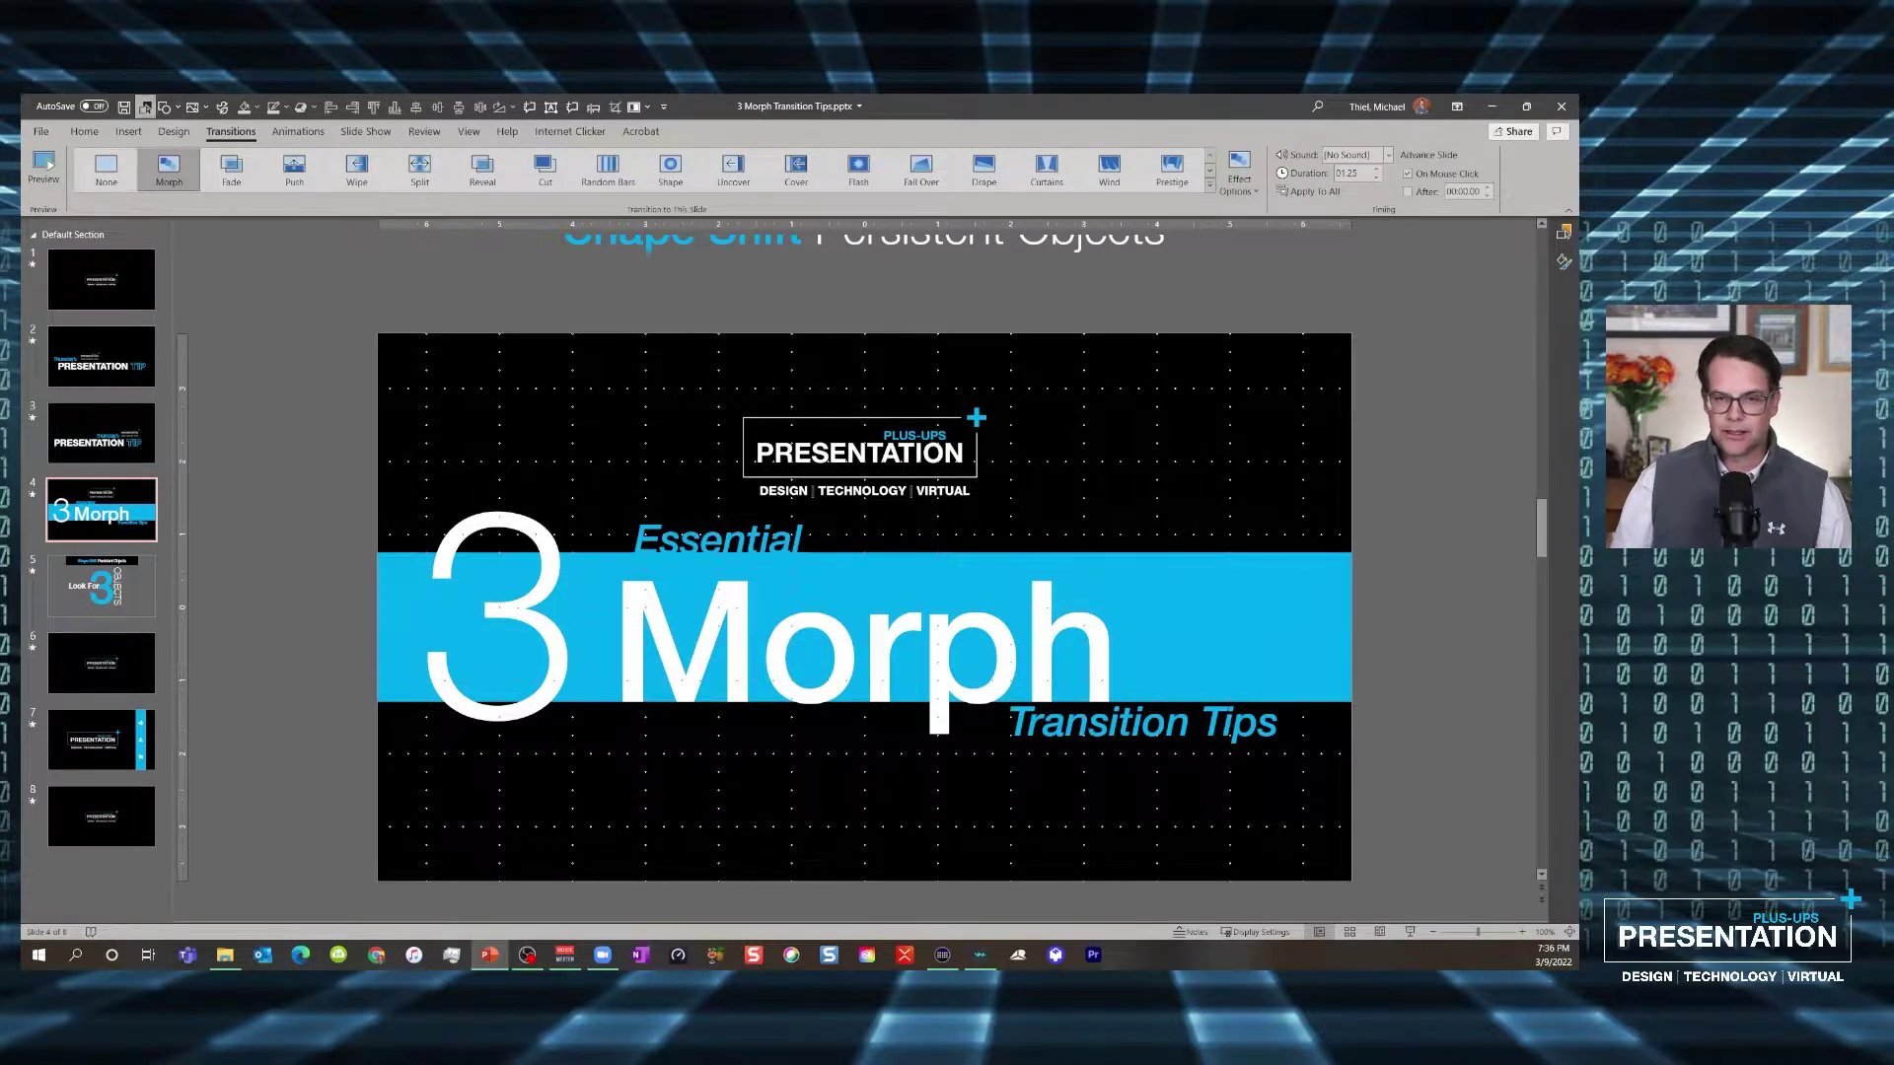
click(145, 106)
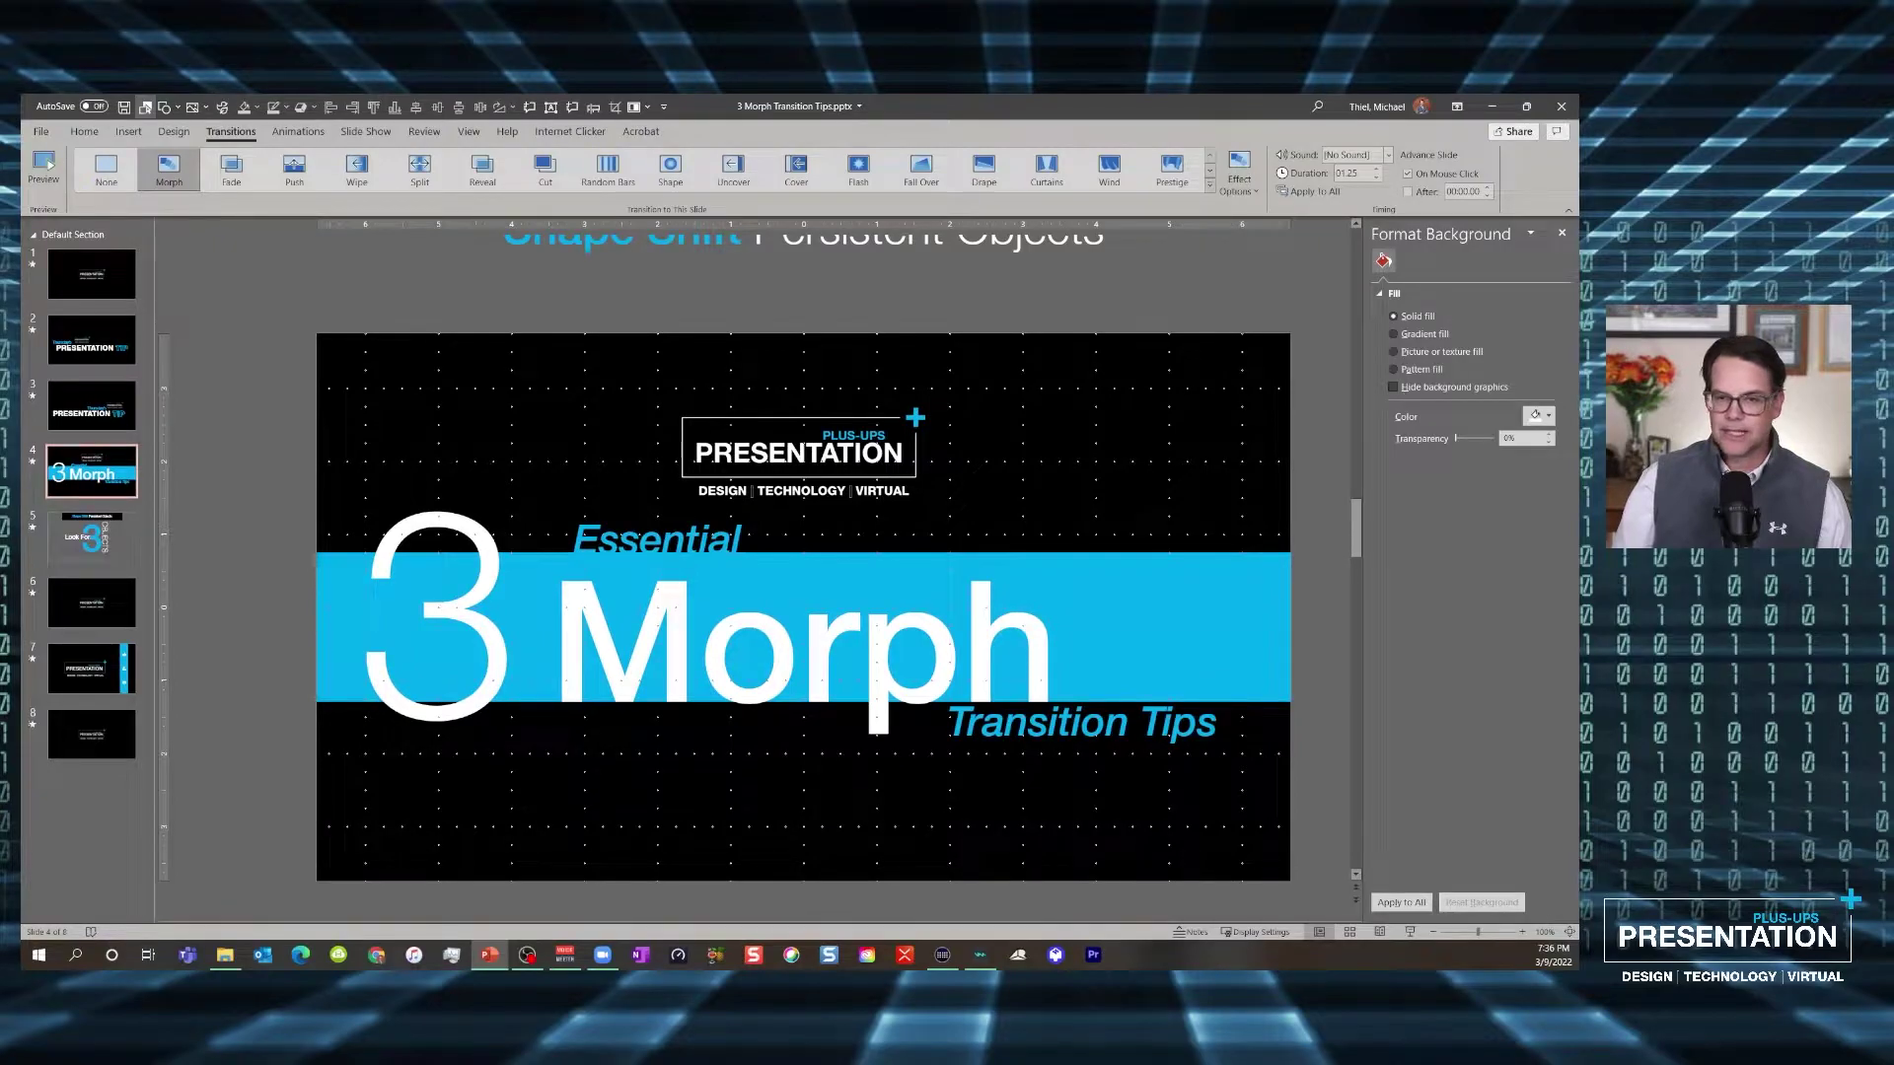
click(1561, 233)
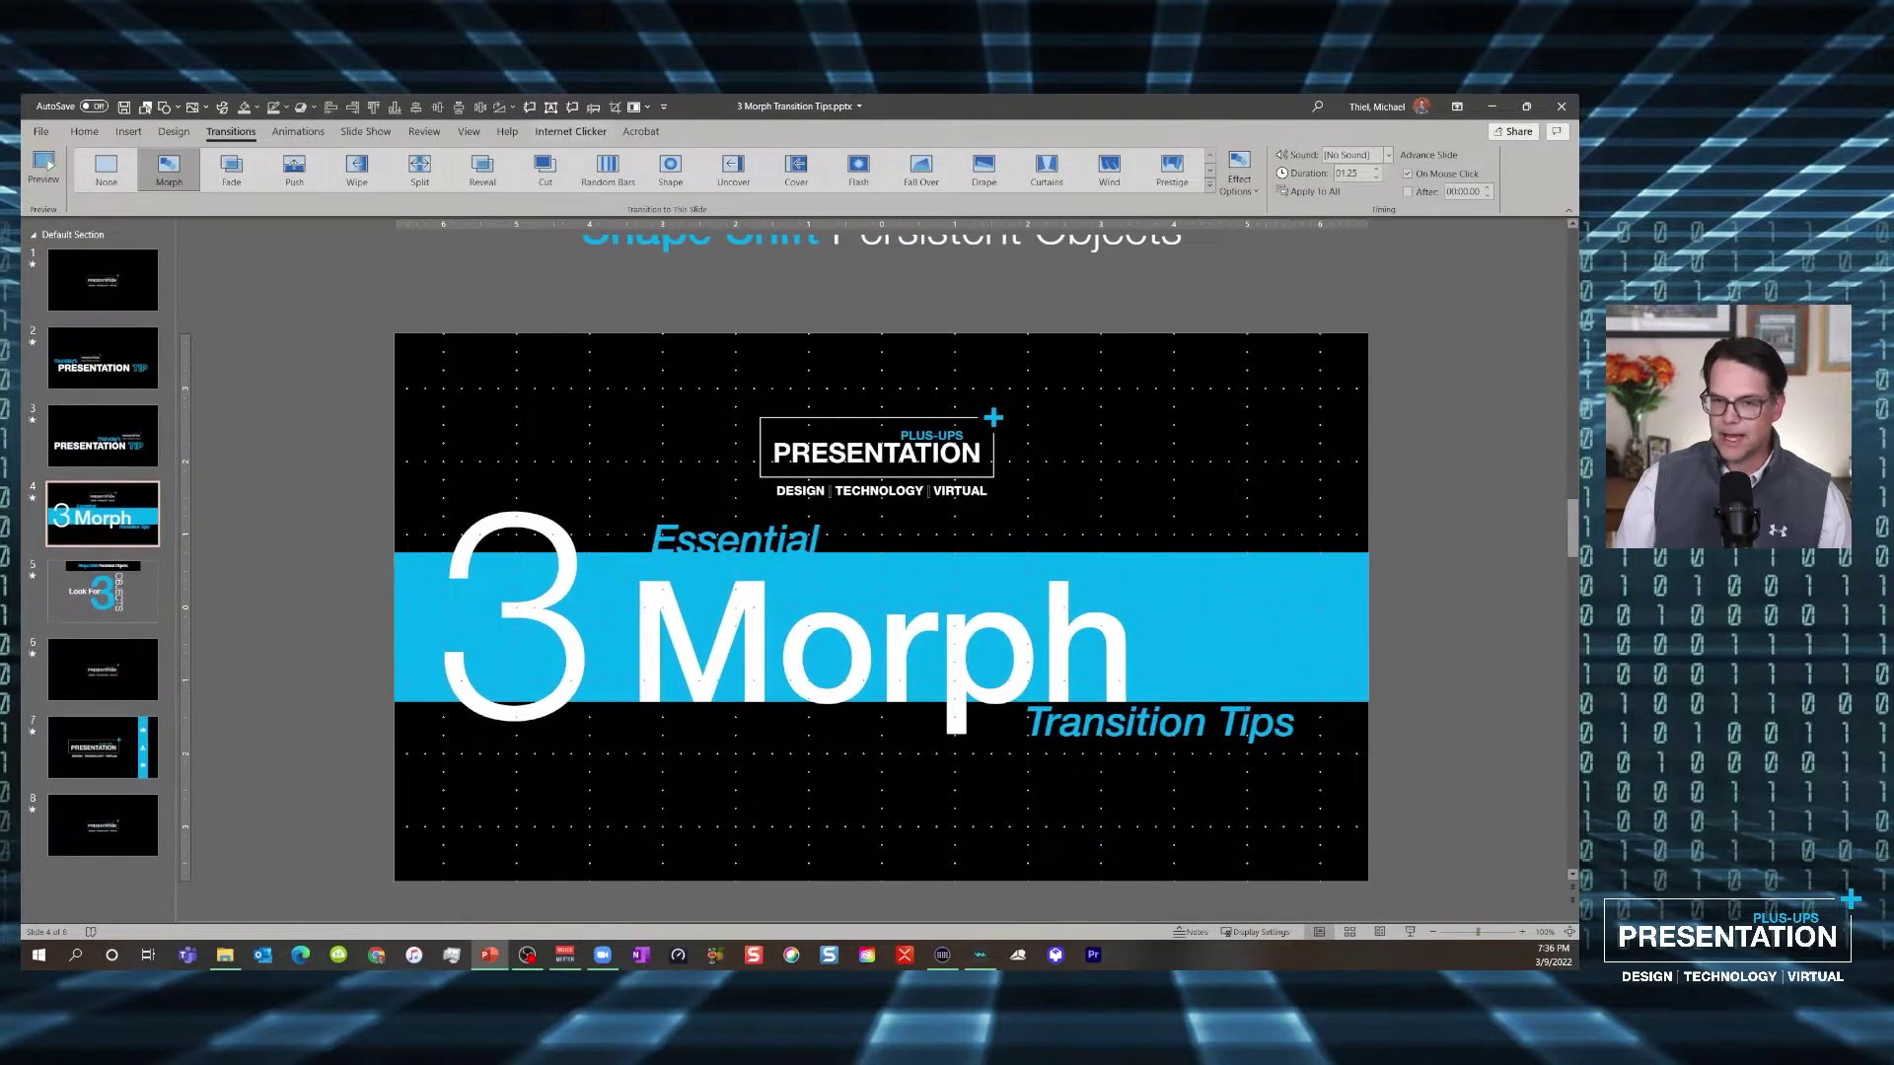
click(145, 106)
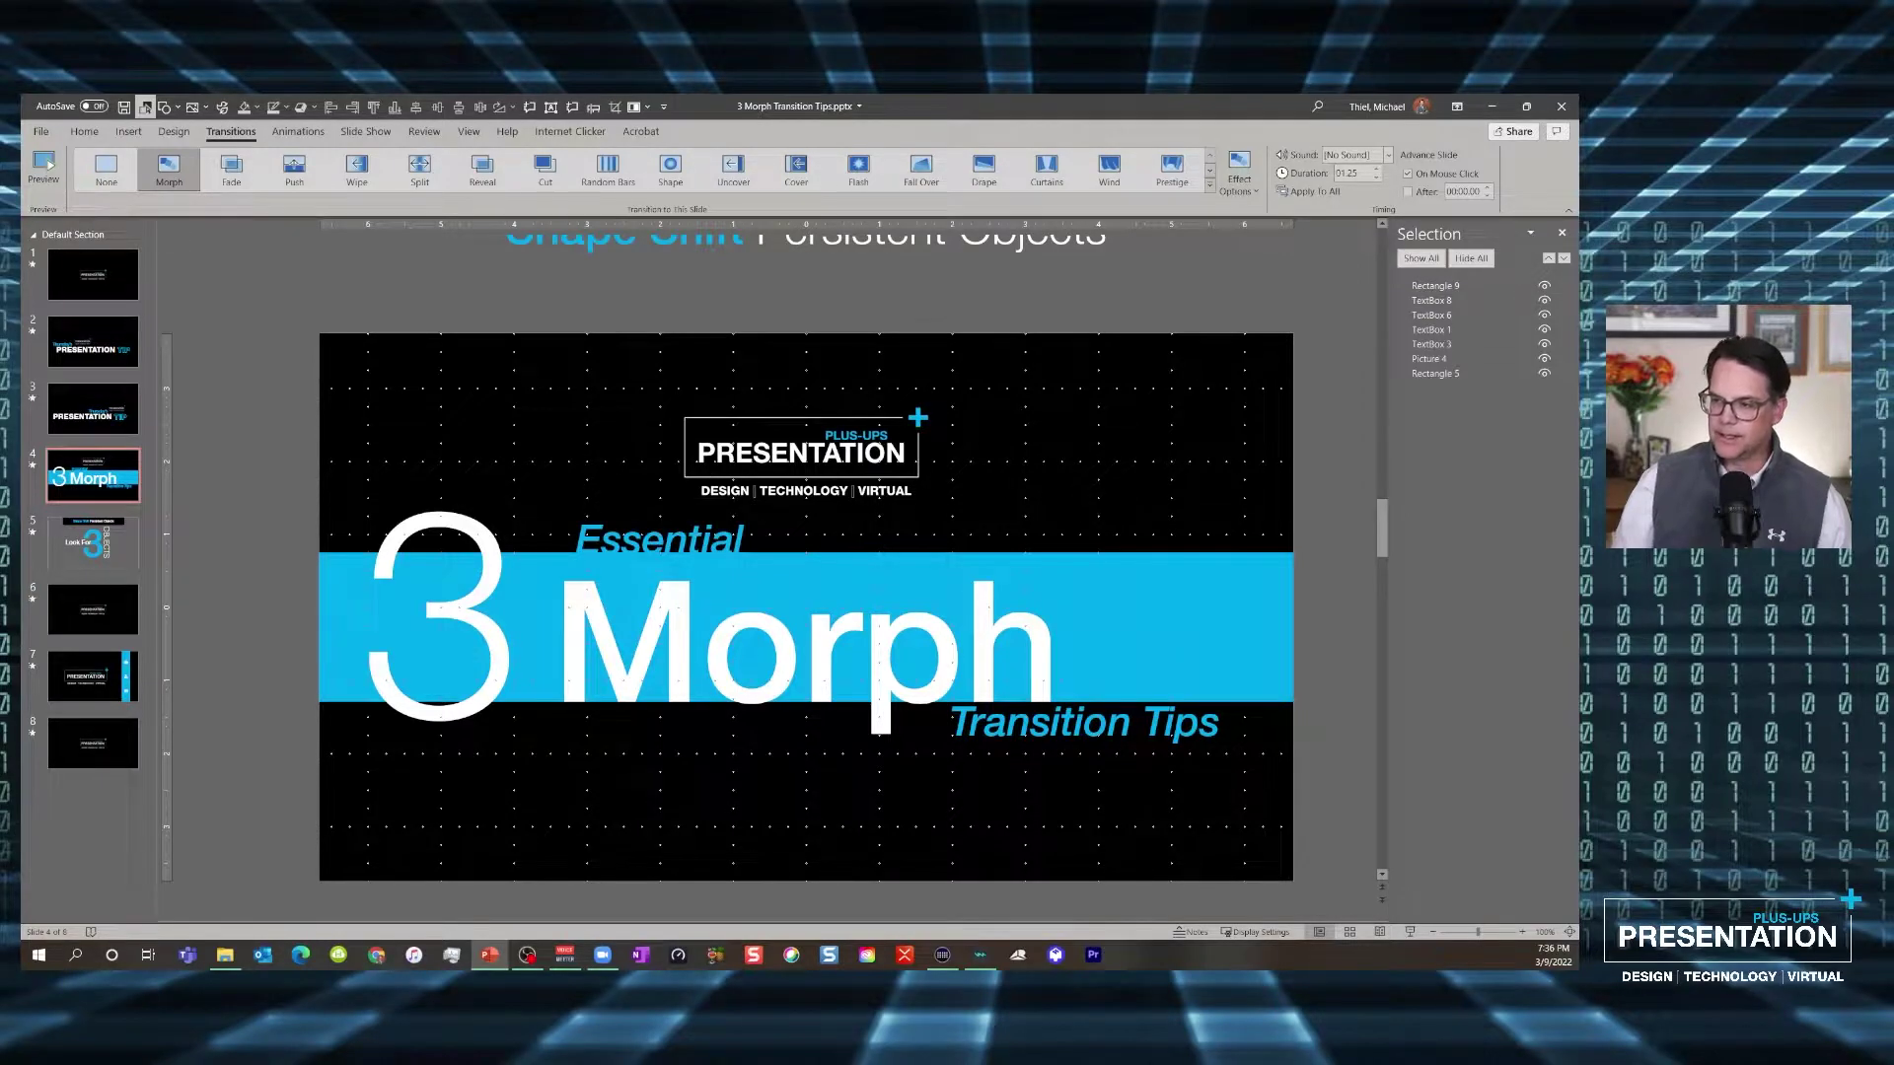
Identify Rectangle 9, TextBox 8, TextBox 6 and TextBox 1 on slide 4 by hiding and reshowing each one
click(1545, 285)
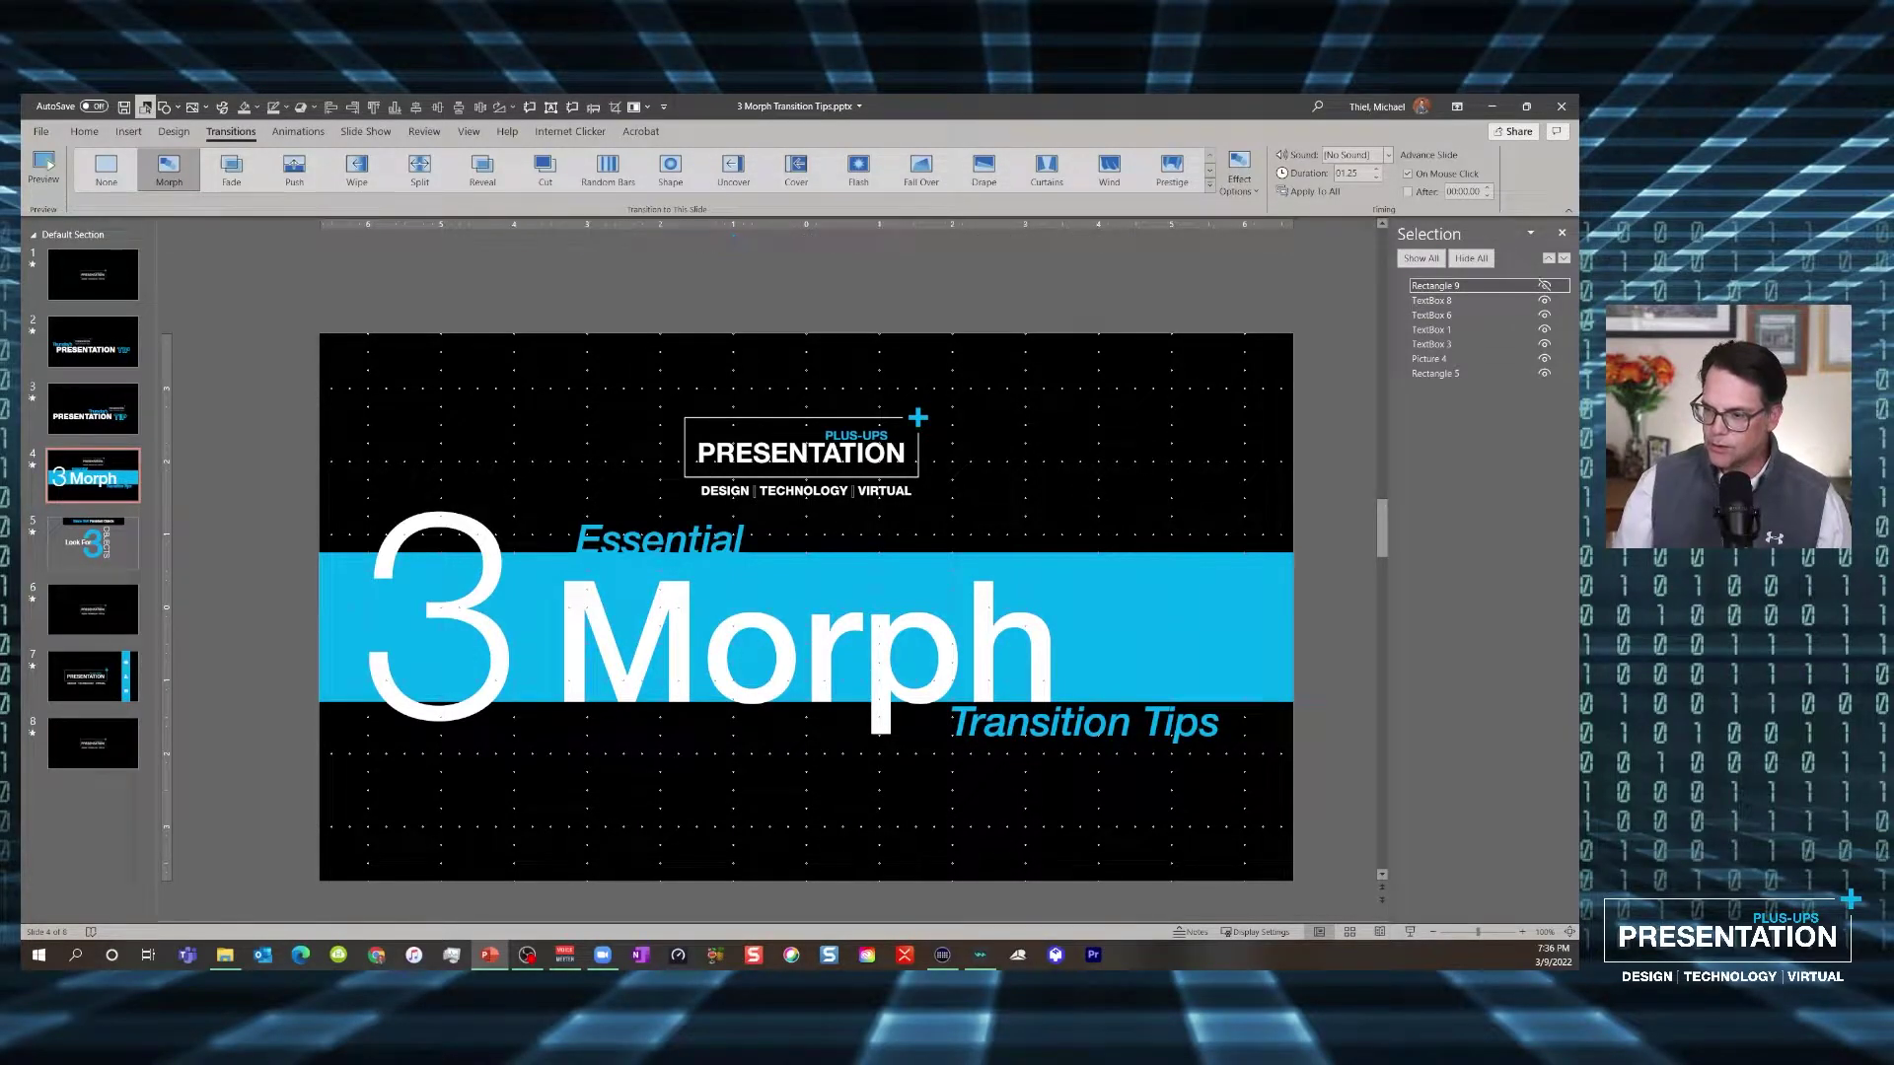
click(1544, 285)
click(1544, 300)
click(1545, 300)
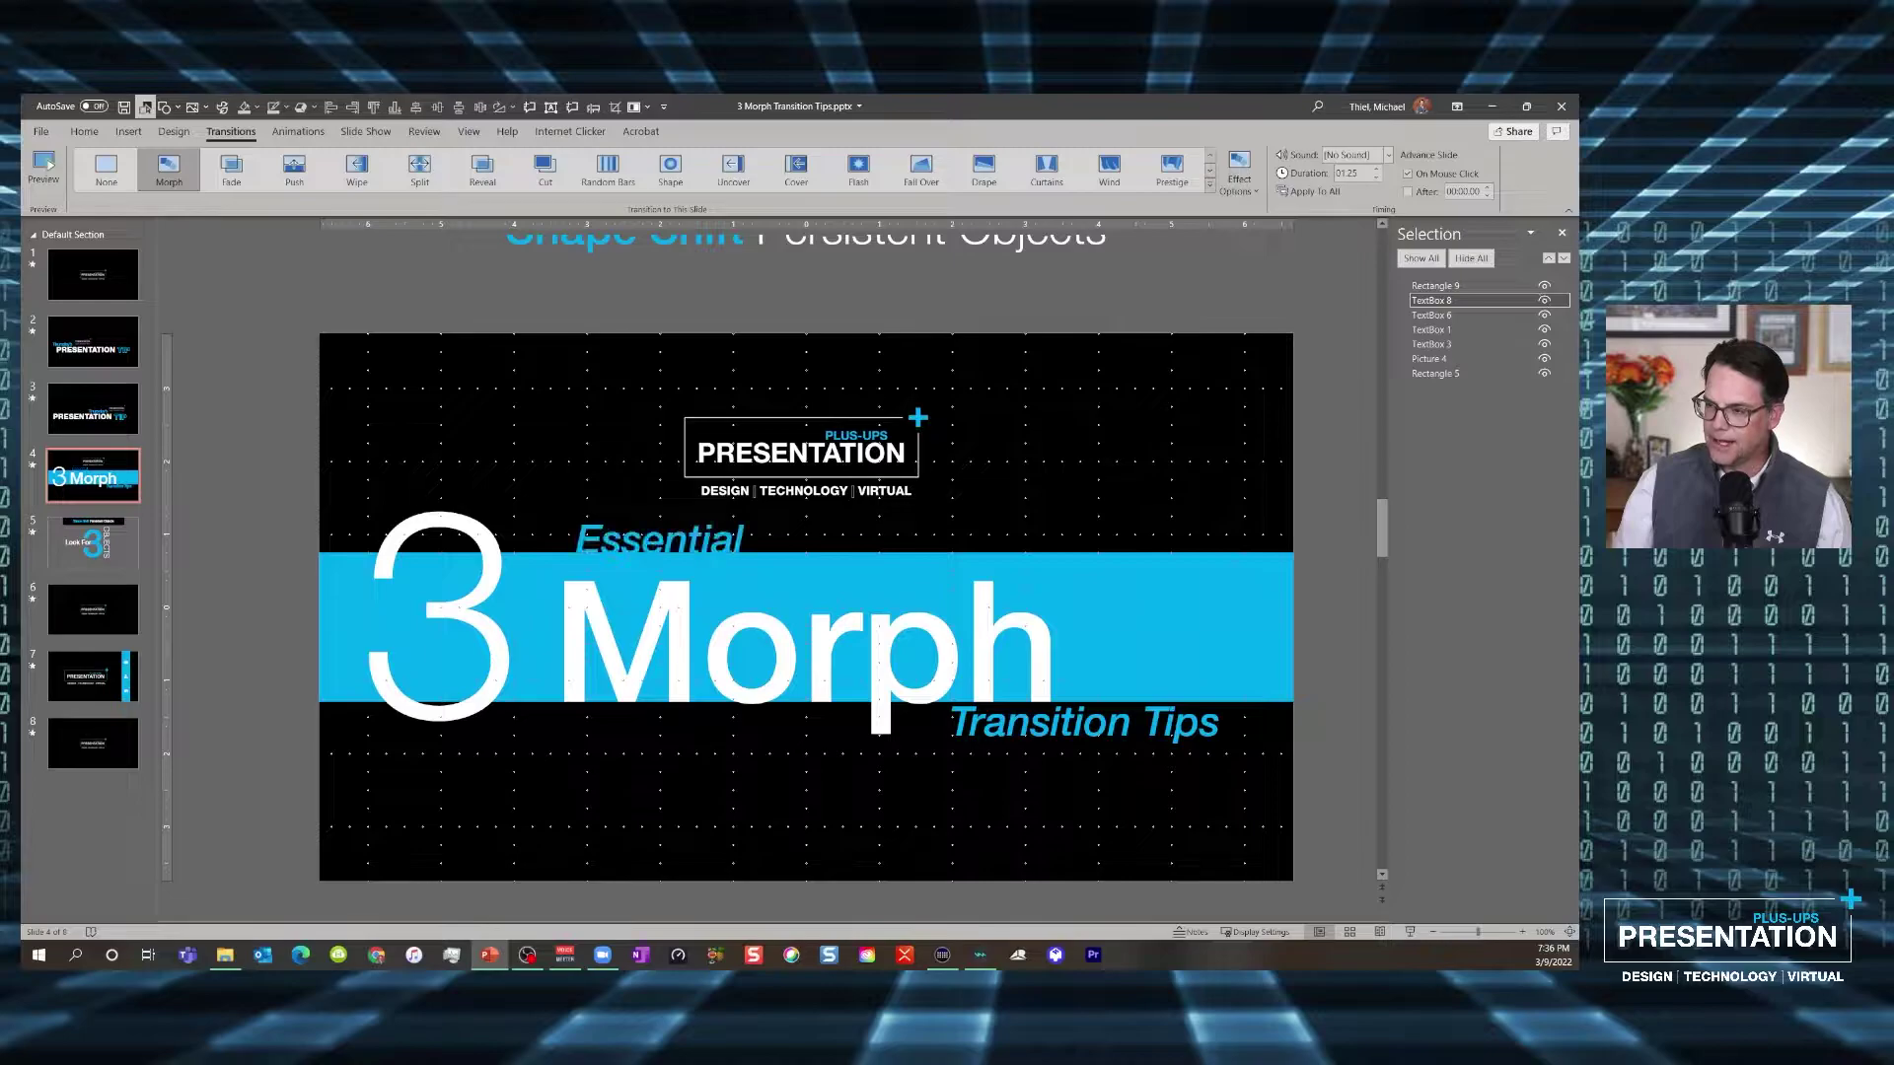
click(1545, 315)
click(1544, 314)
click(1545, 330)
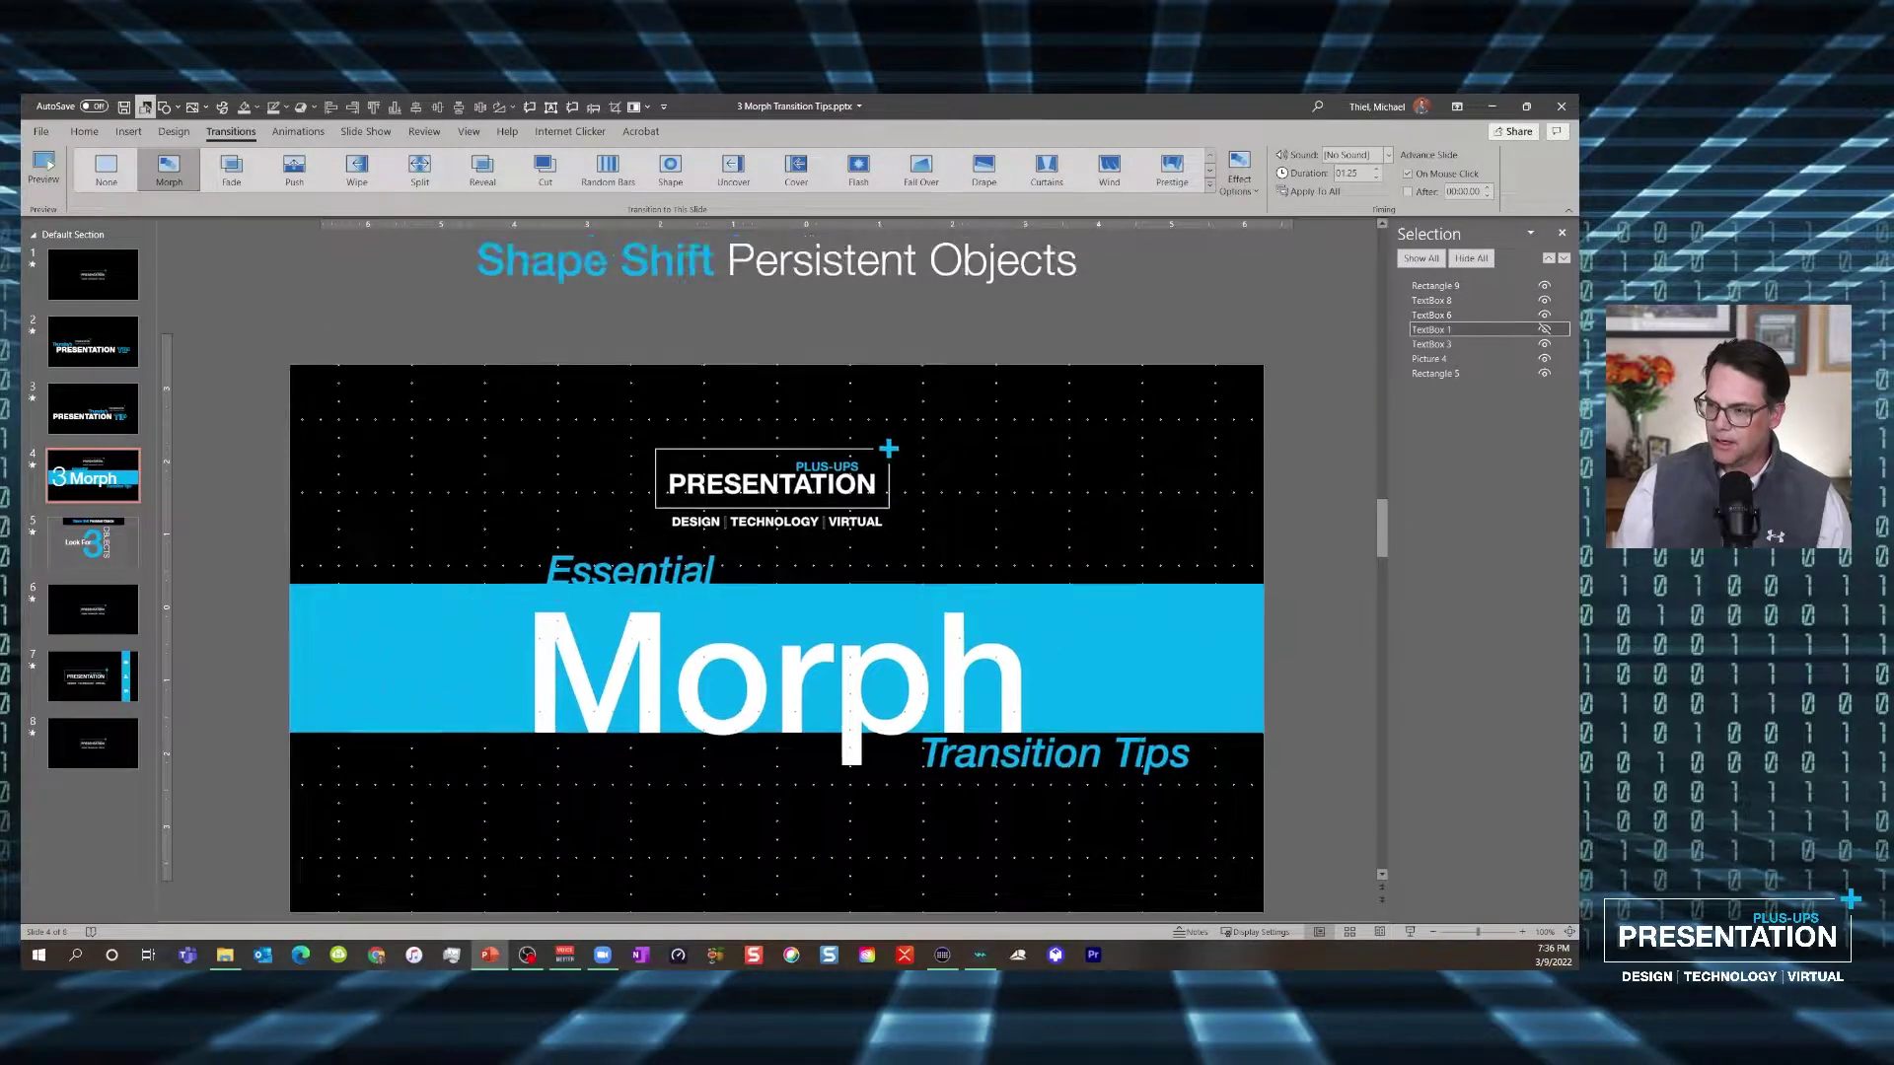
click(1544, 330)
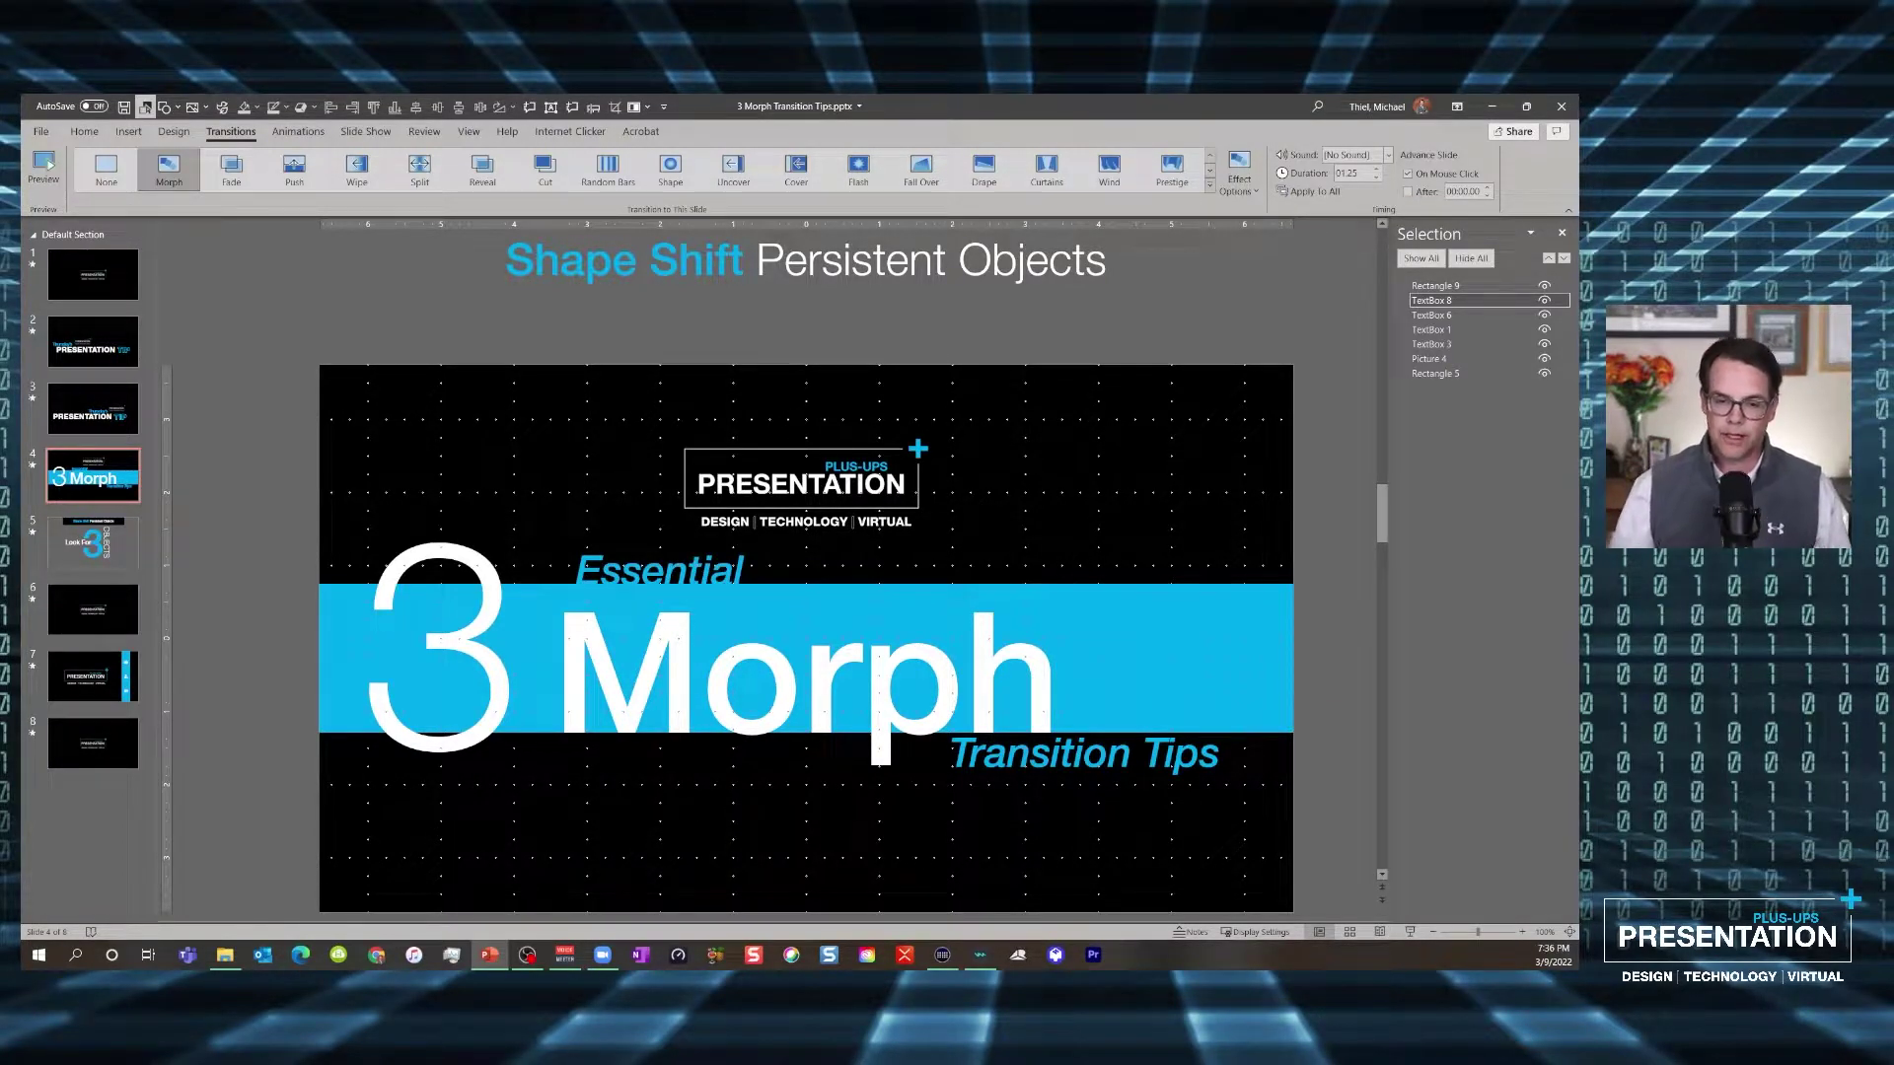
Compare the object lists of slides 5 and 4, and select the blue band, Rectangle 5, on slide 4
click(93, 543)
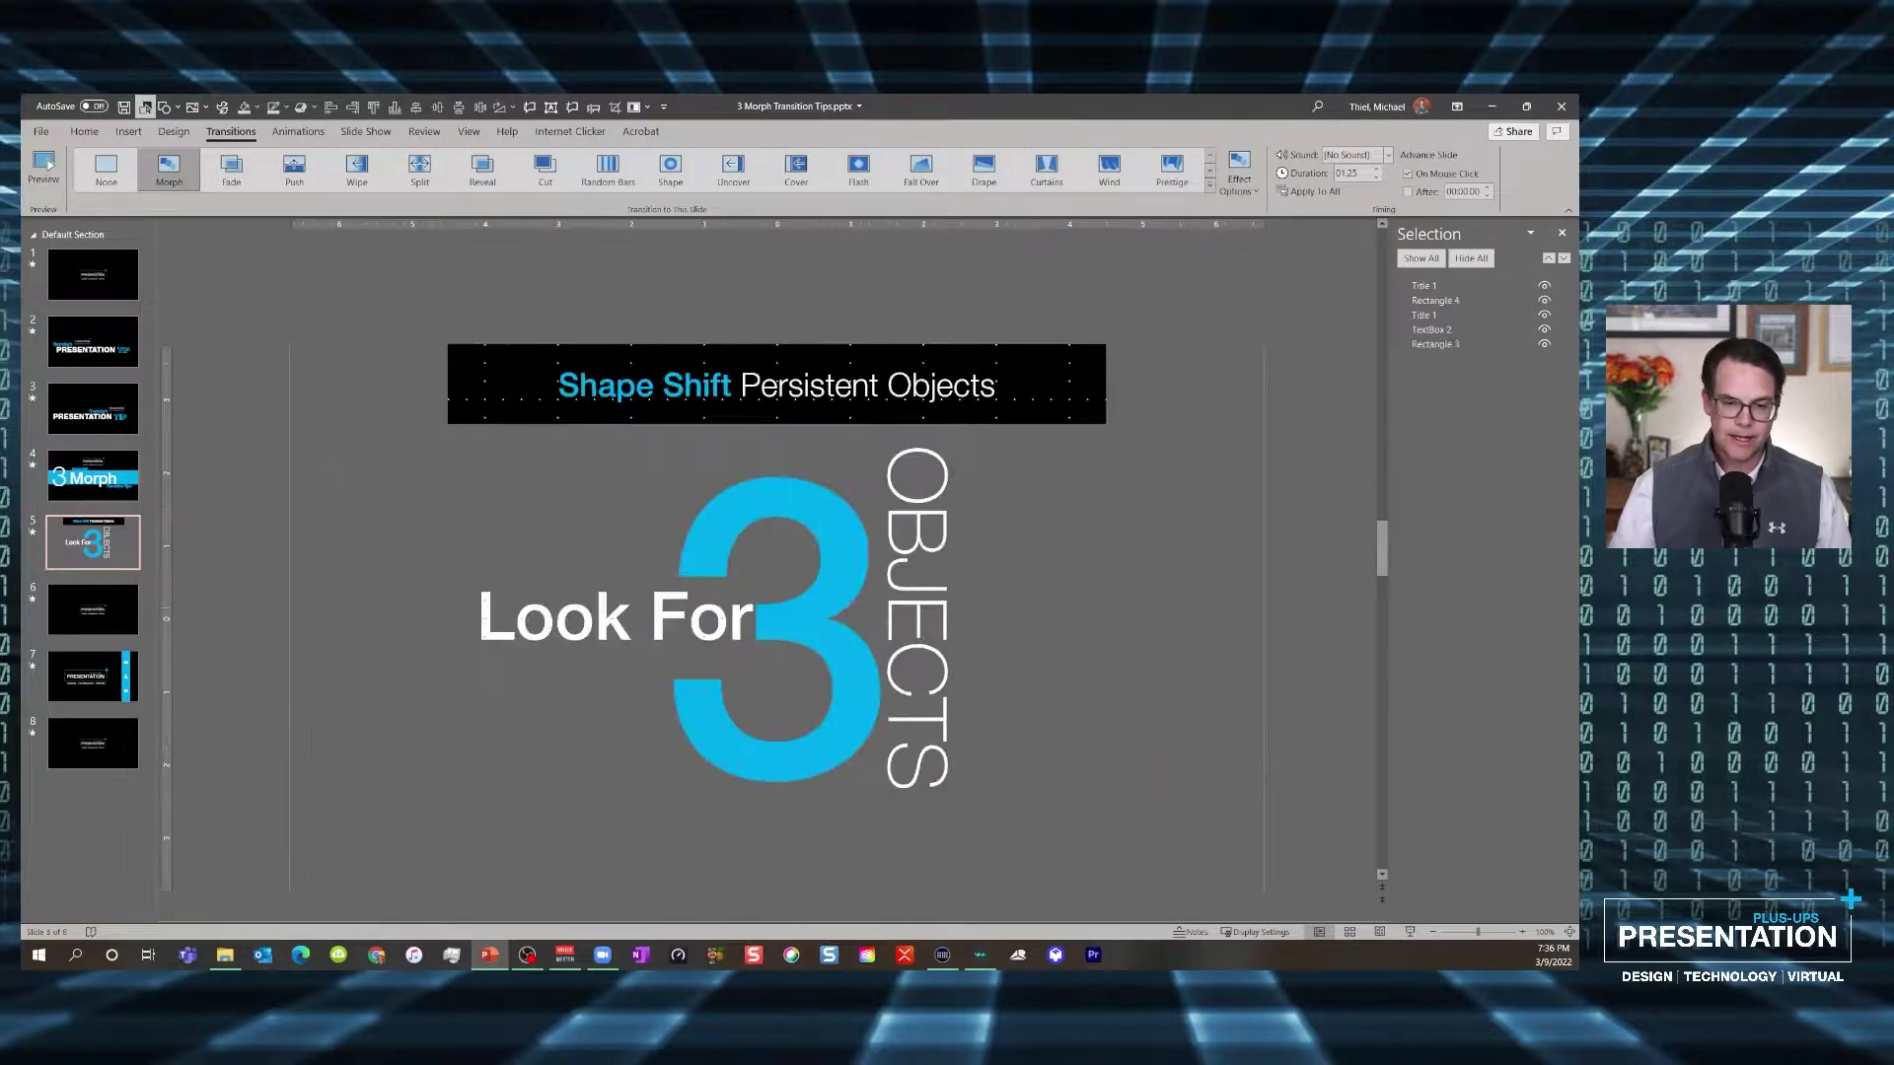
key(Page_Up)
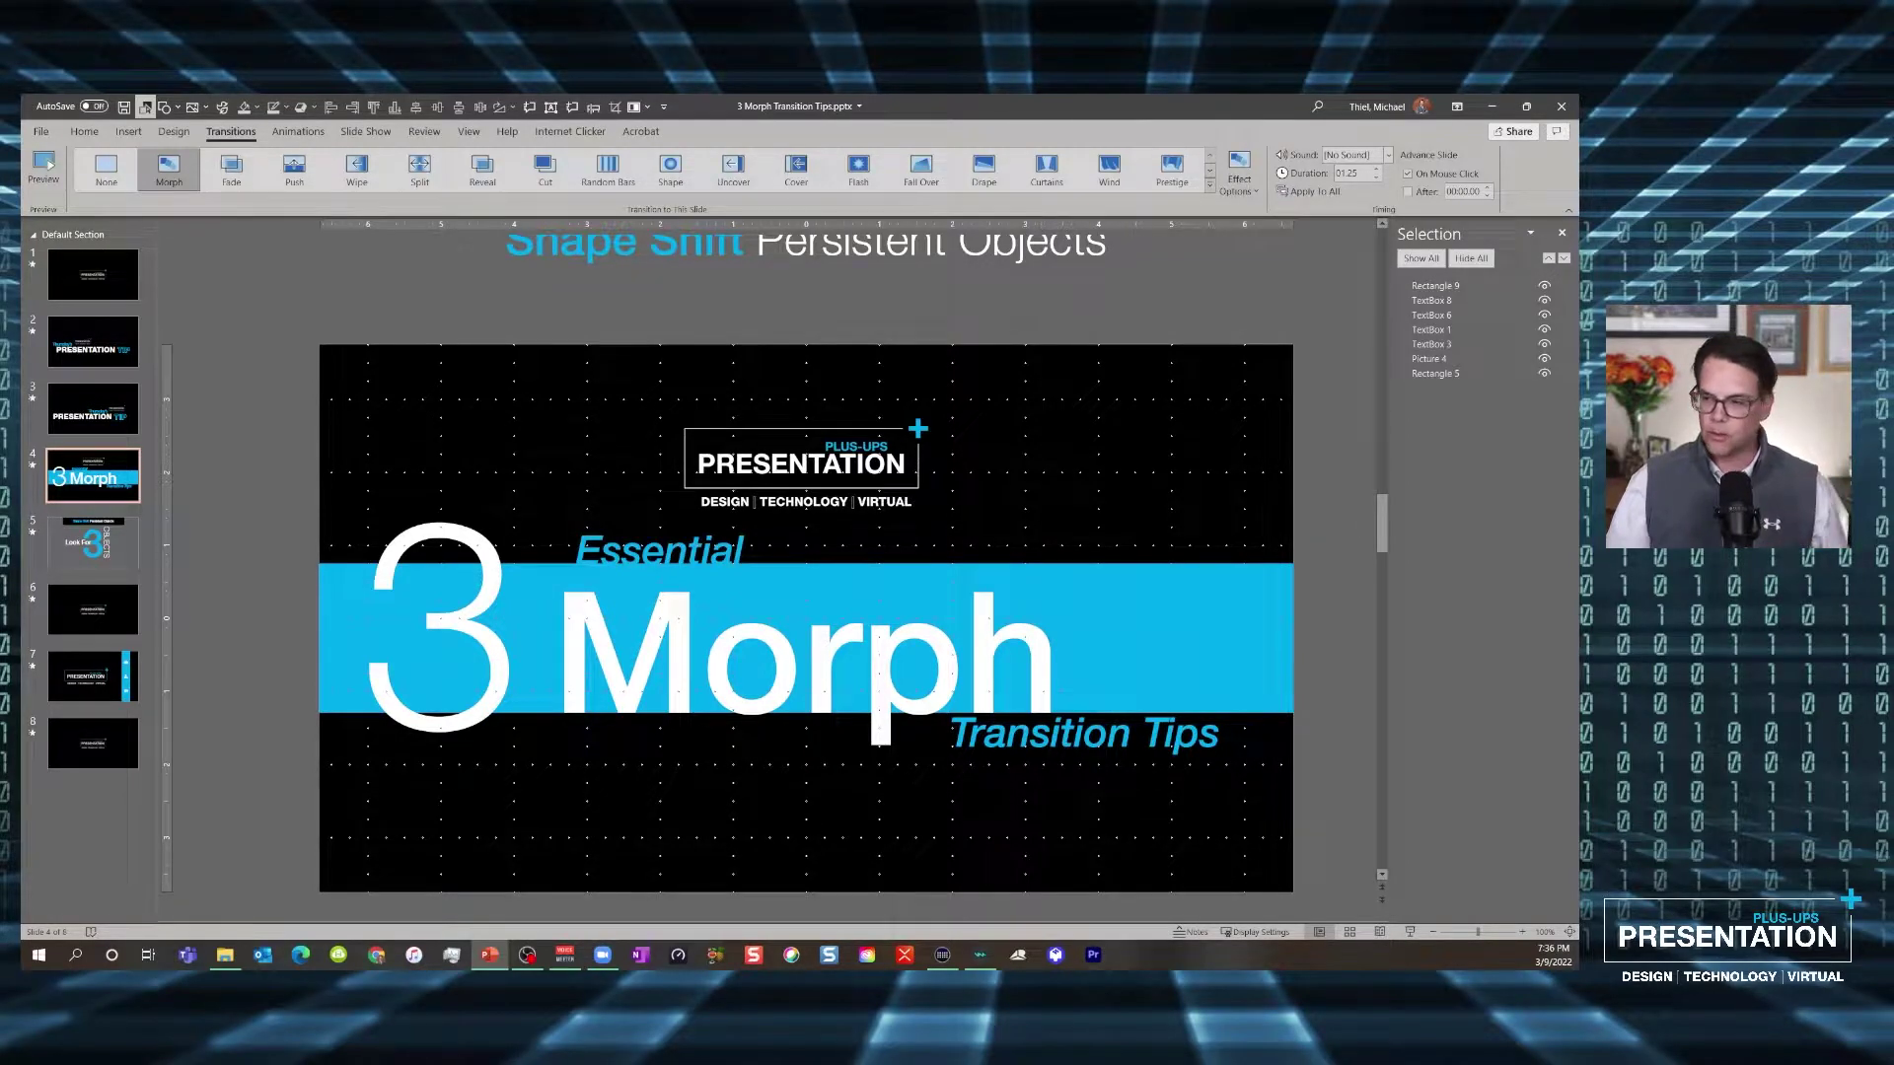
click(1437, 374)
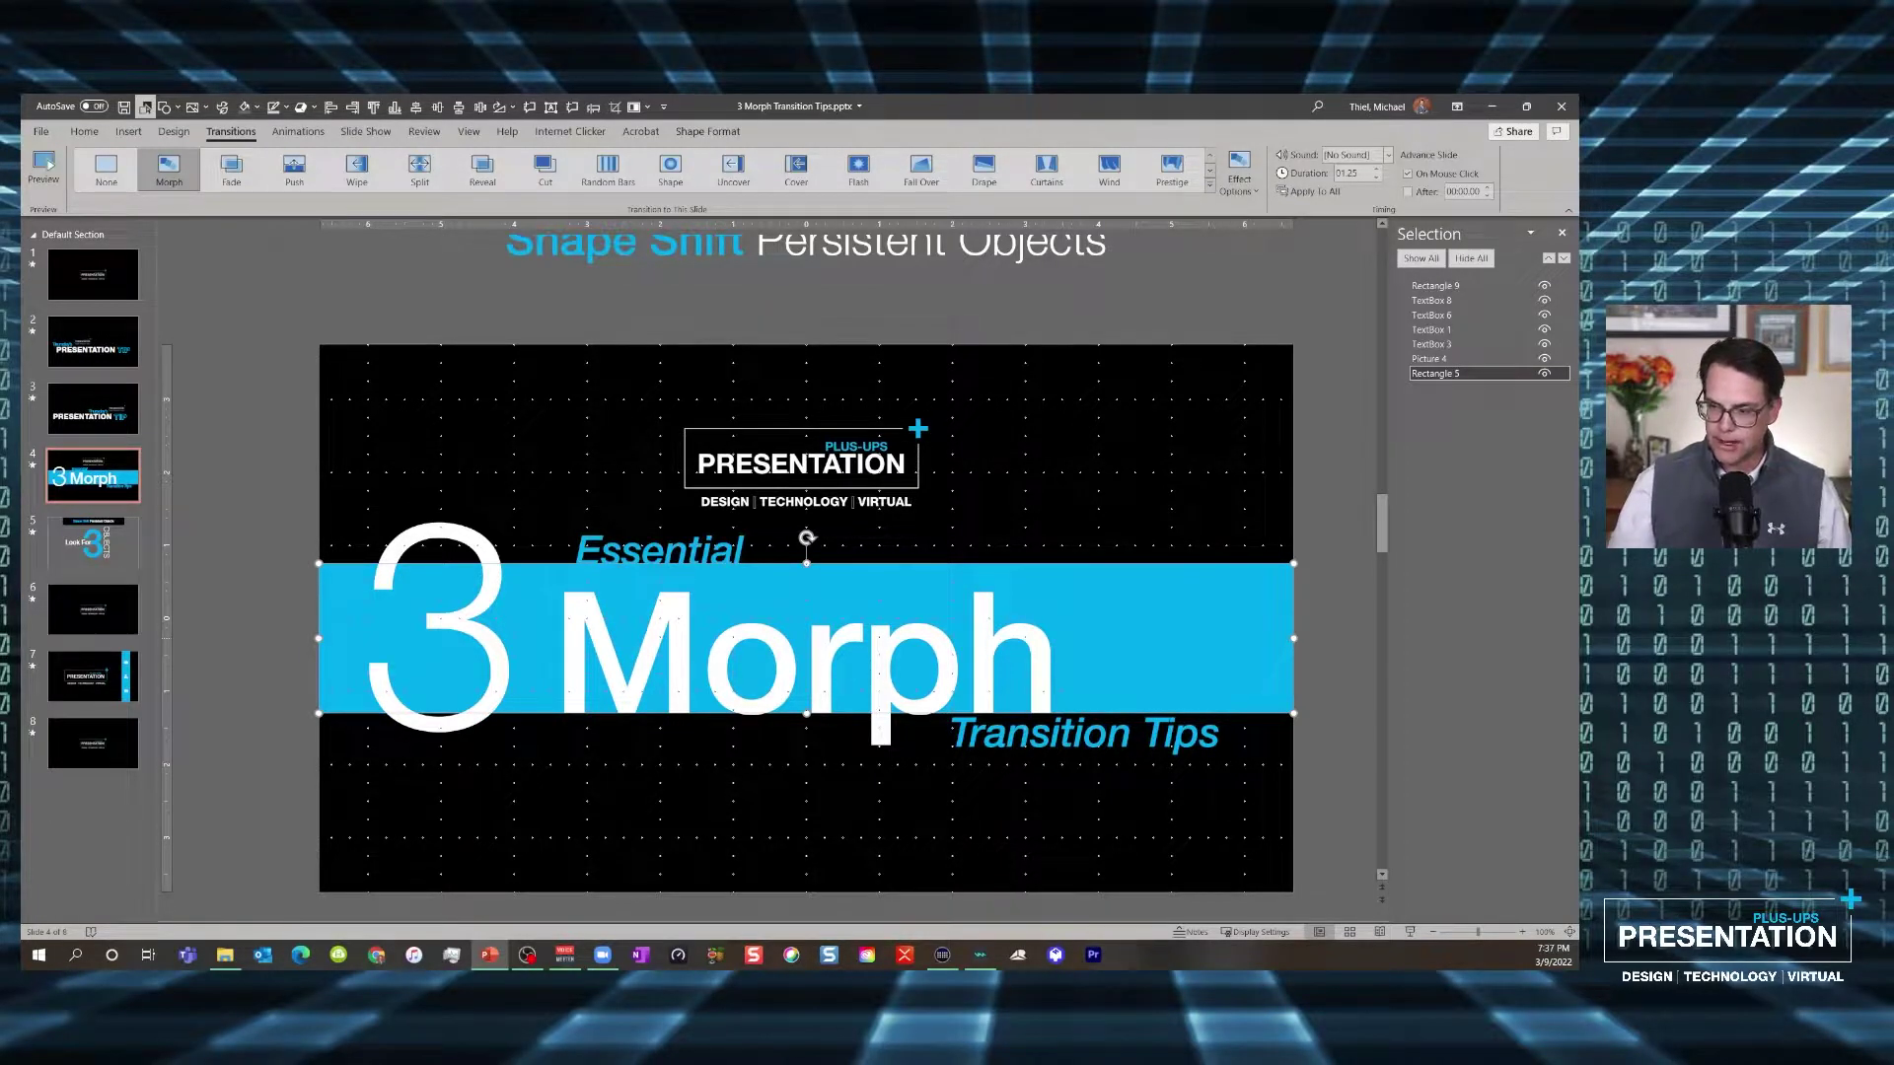
mouse_move(1294, 639)
mouse_down()
mouse_move(1152, 639)
mouse_move(1294, 638)
mouse_up()
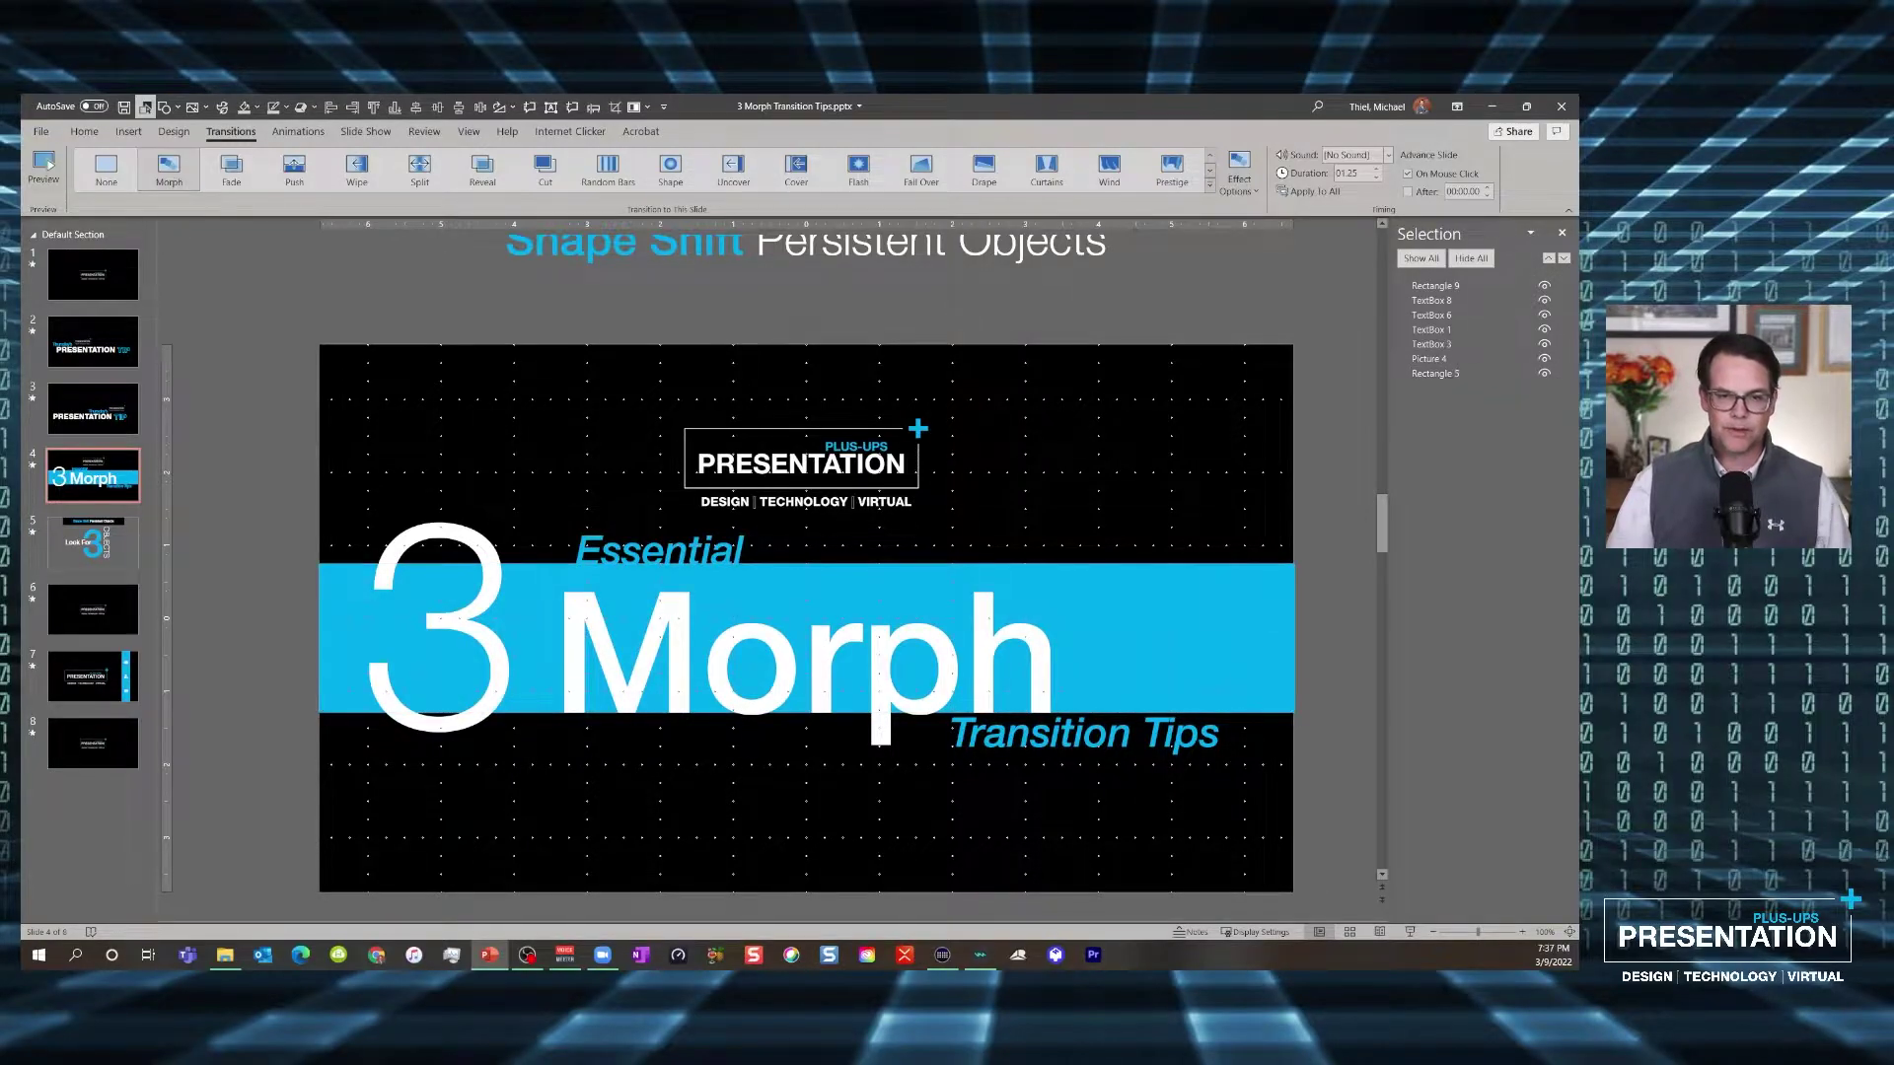
Draw a rectangle about 1" high and 1.58" wide just outside the upper-left corner of slide 4
click(168, 106)
click(209, 149)
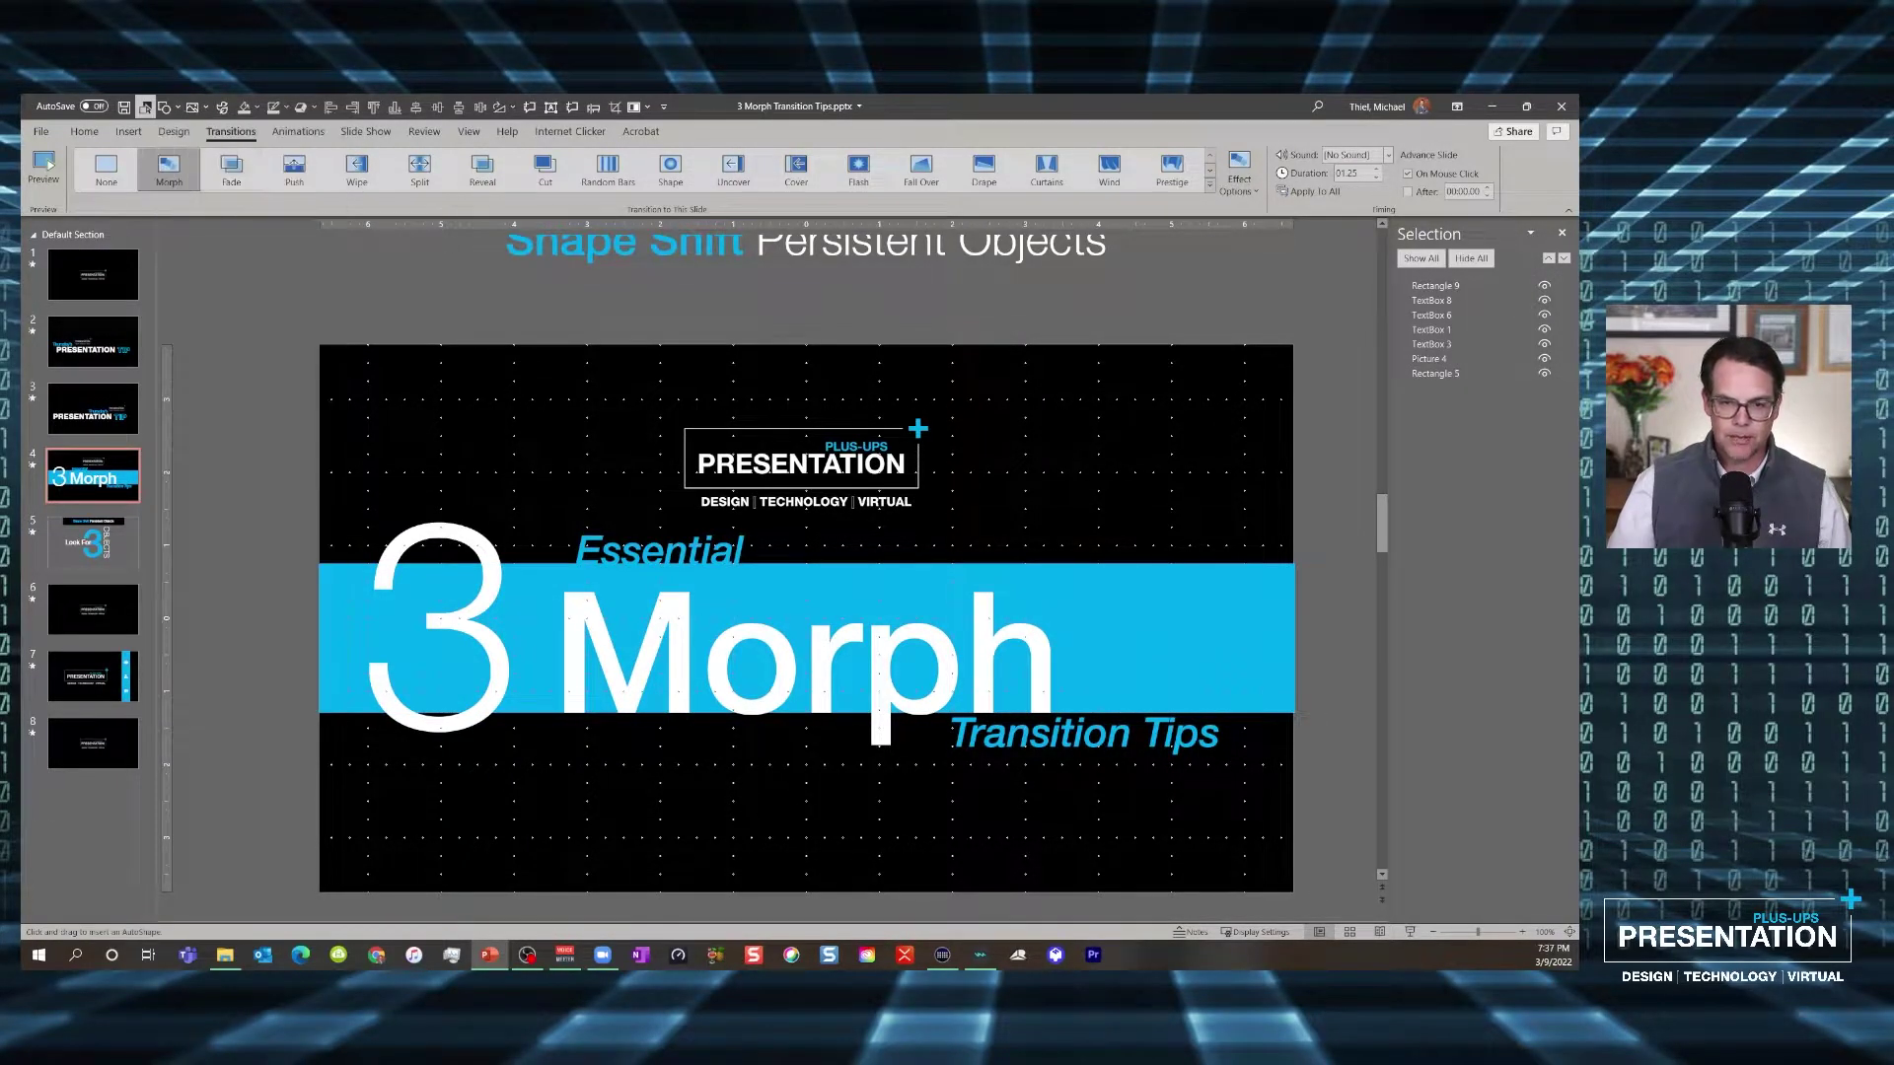
mouse_move(202, 344)
mouse_down()
mouse_move(278, 418)
mouse_move(319, 418)
mouse_up()
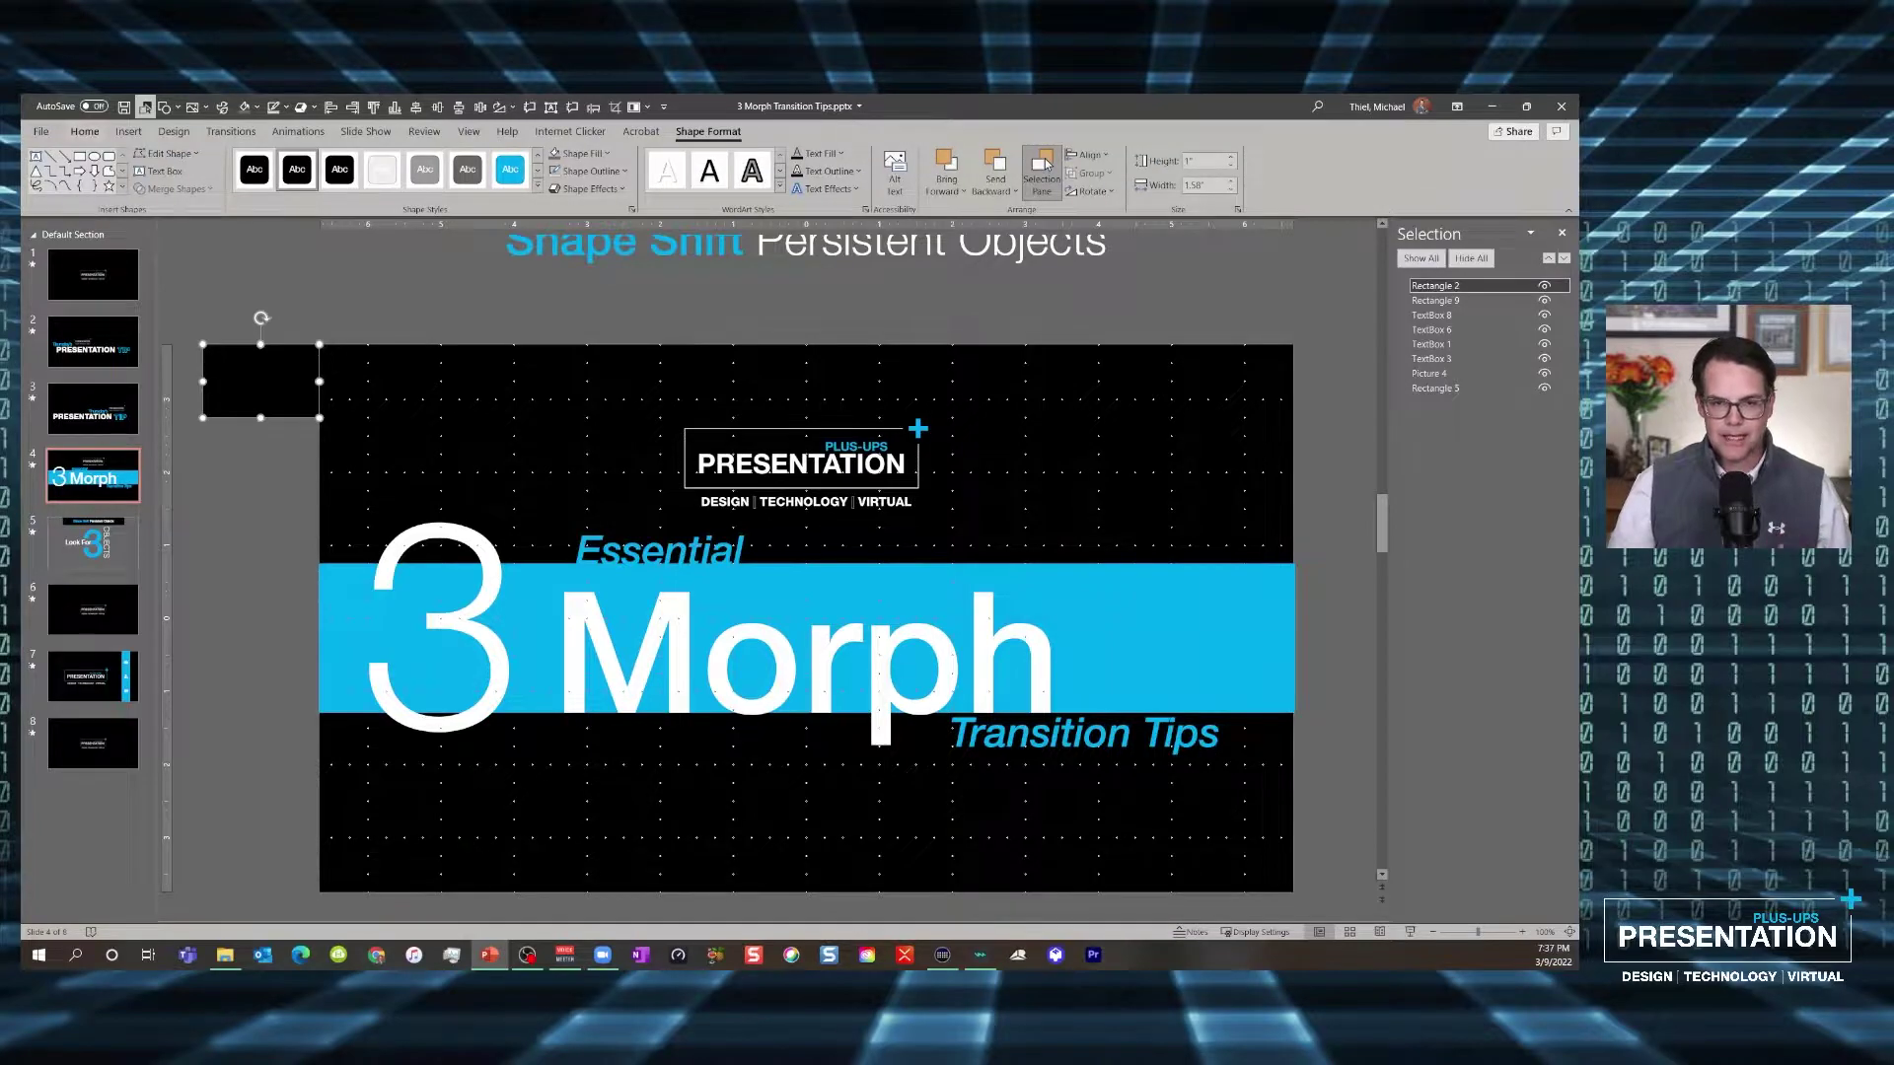
Copy the blue band's formatting onto the new rectangle with Format Painter
click(85, 131)
click(334, 612)
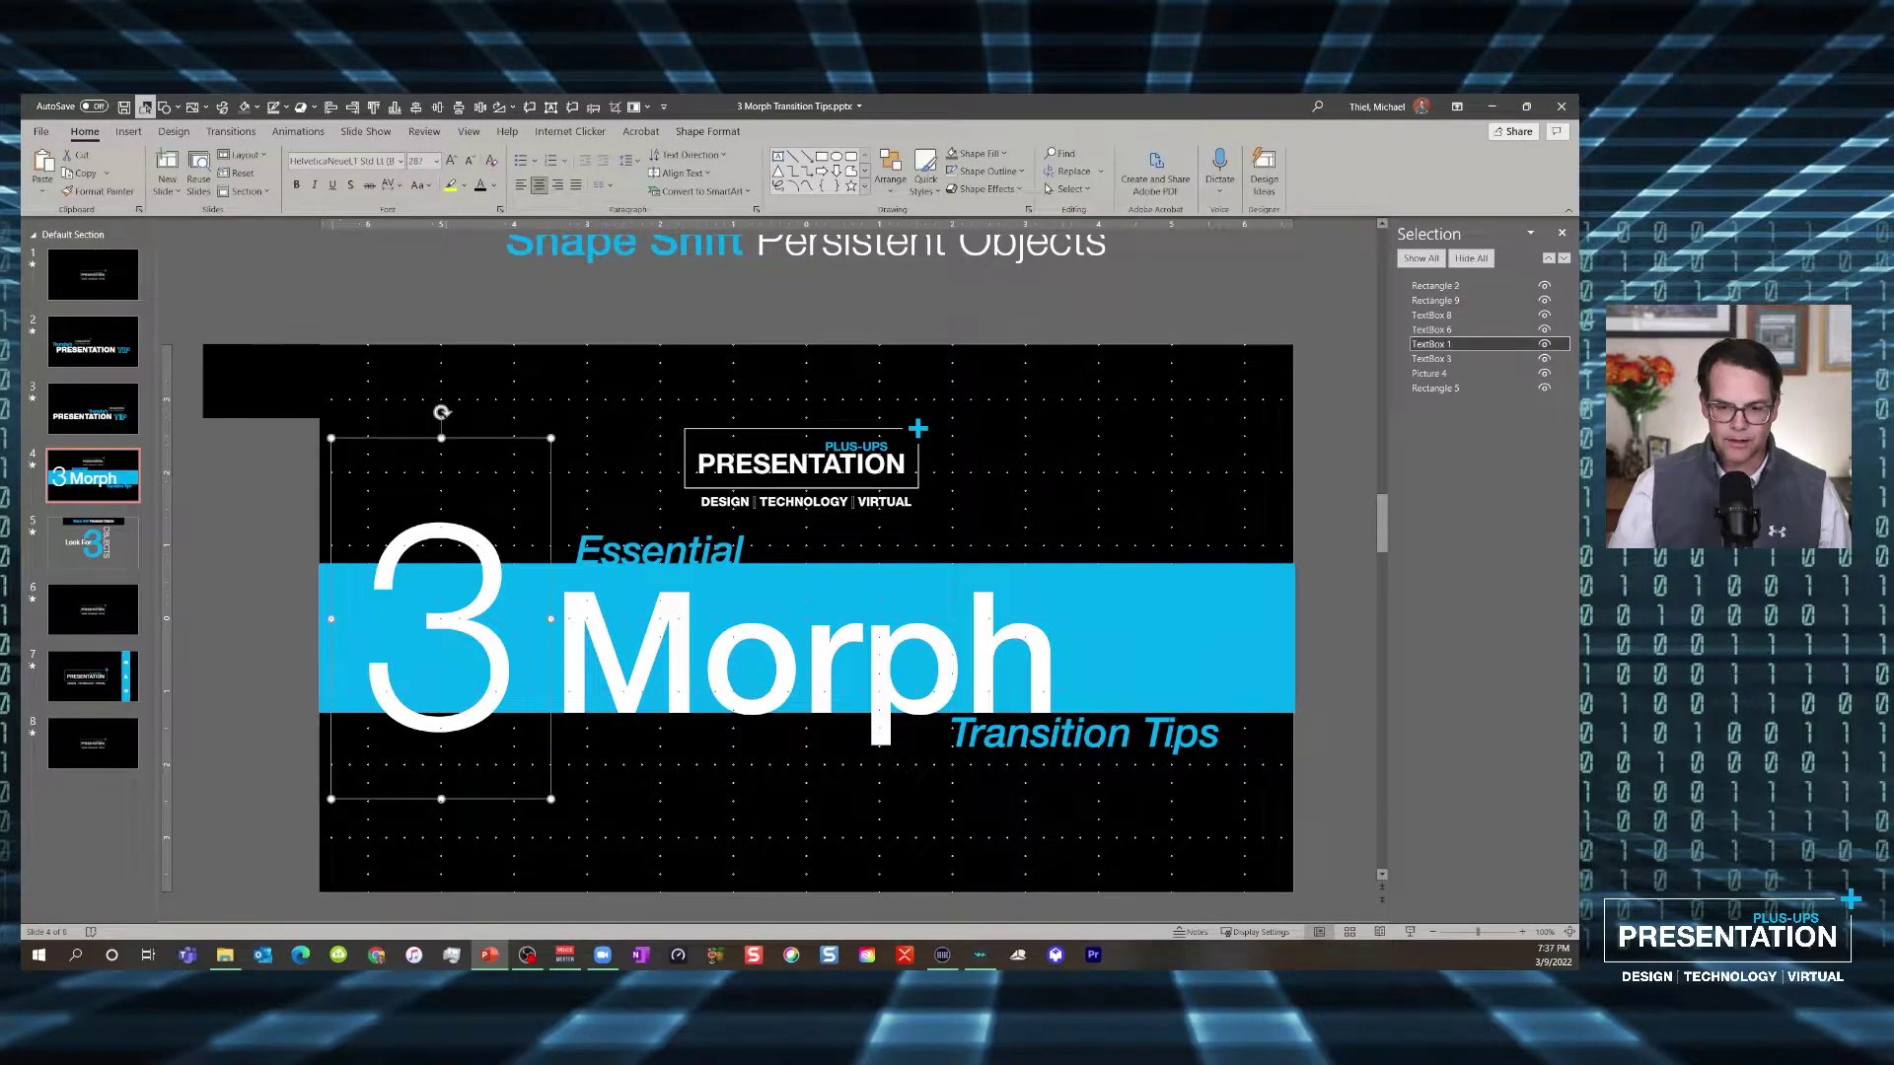
click(1164, 636)
click(99, 191)
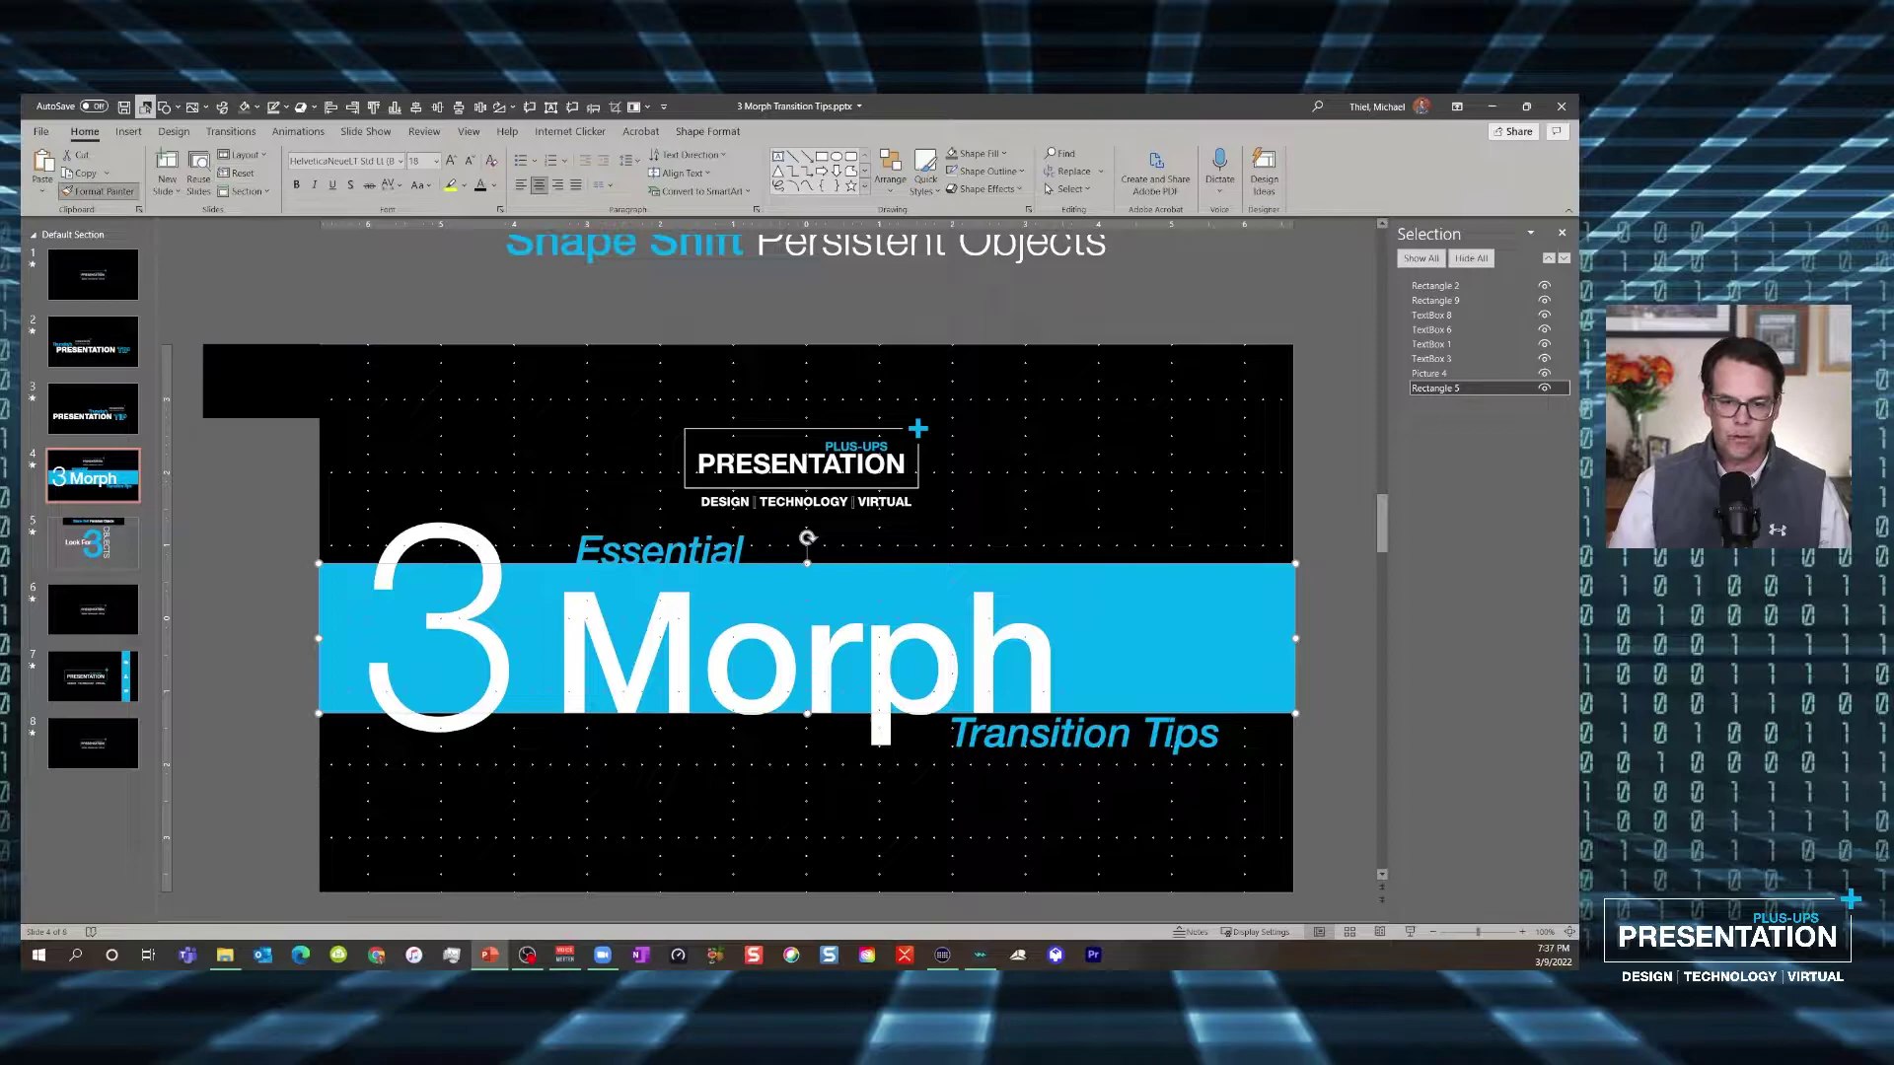
click(260, 381)
click(258, 495)
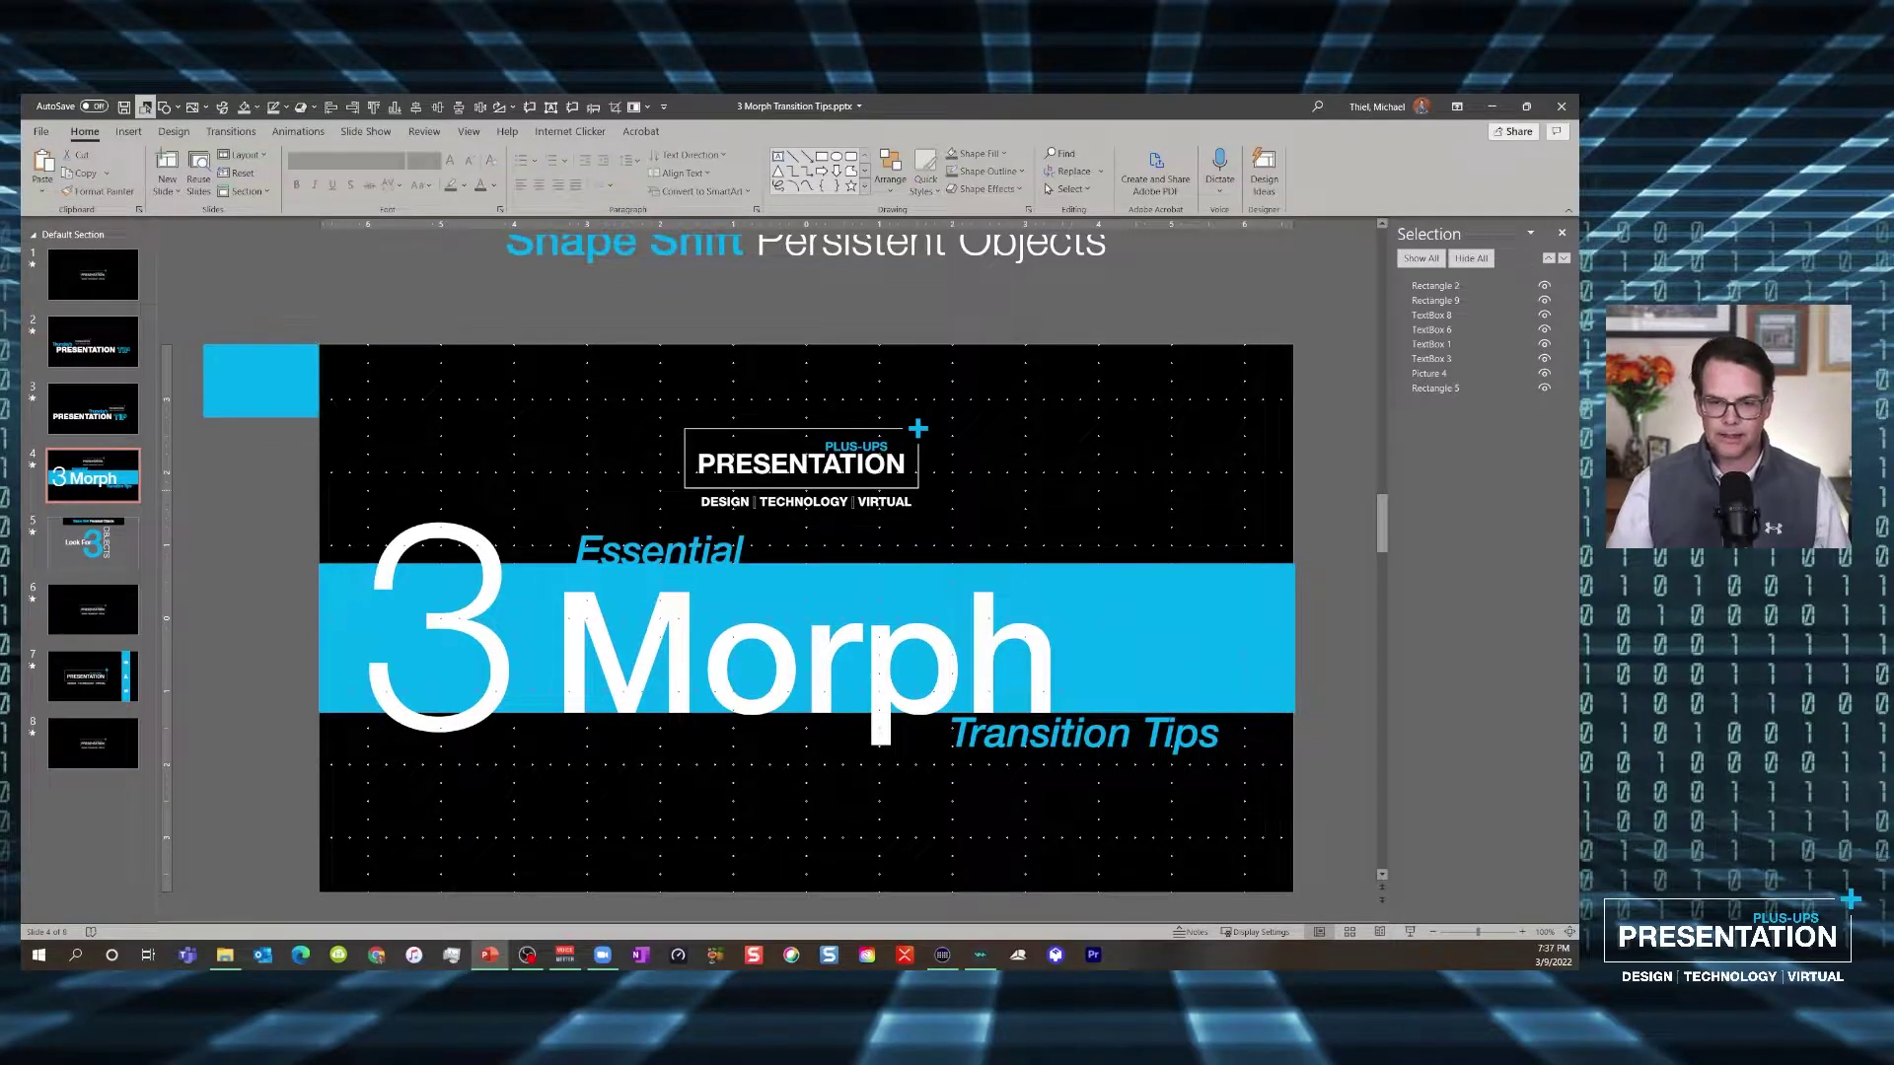
Widen the small blue rectangle and move it onto slide 4, and paste a copy on slide 5, stretched downward
click(261, 383)
drag(320, 382, 433, 406)
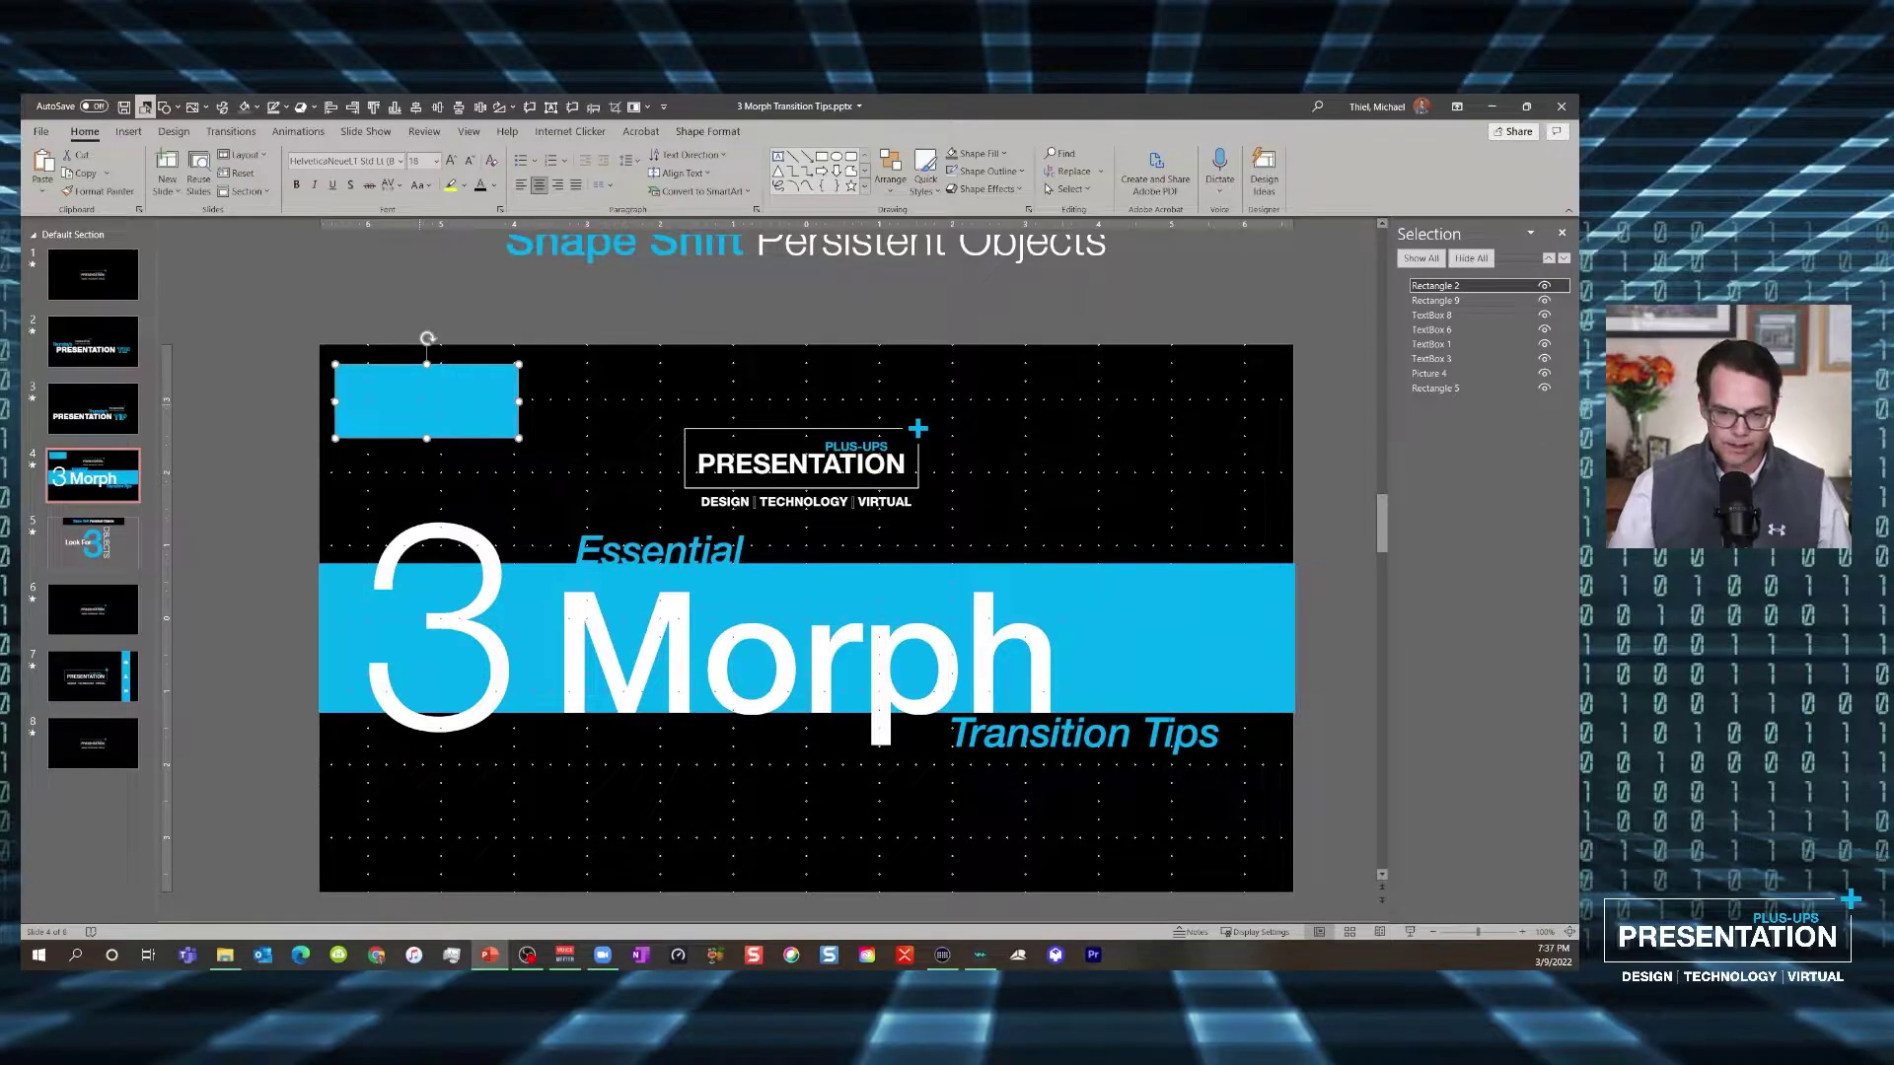
key(Page_Down)
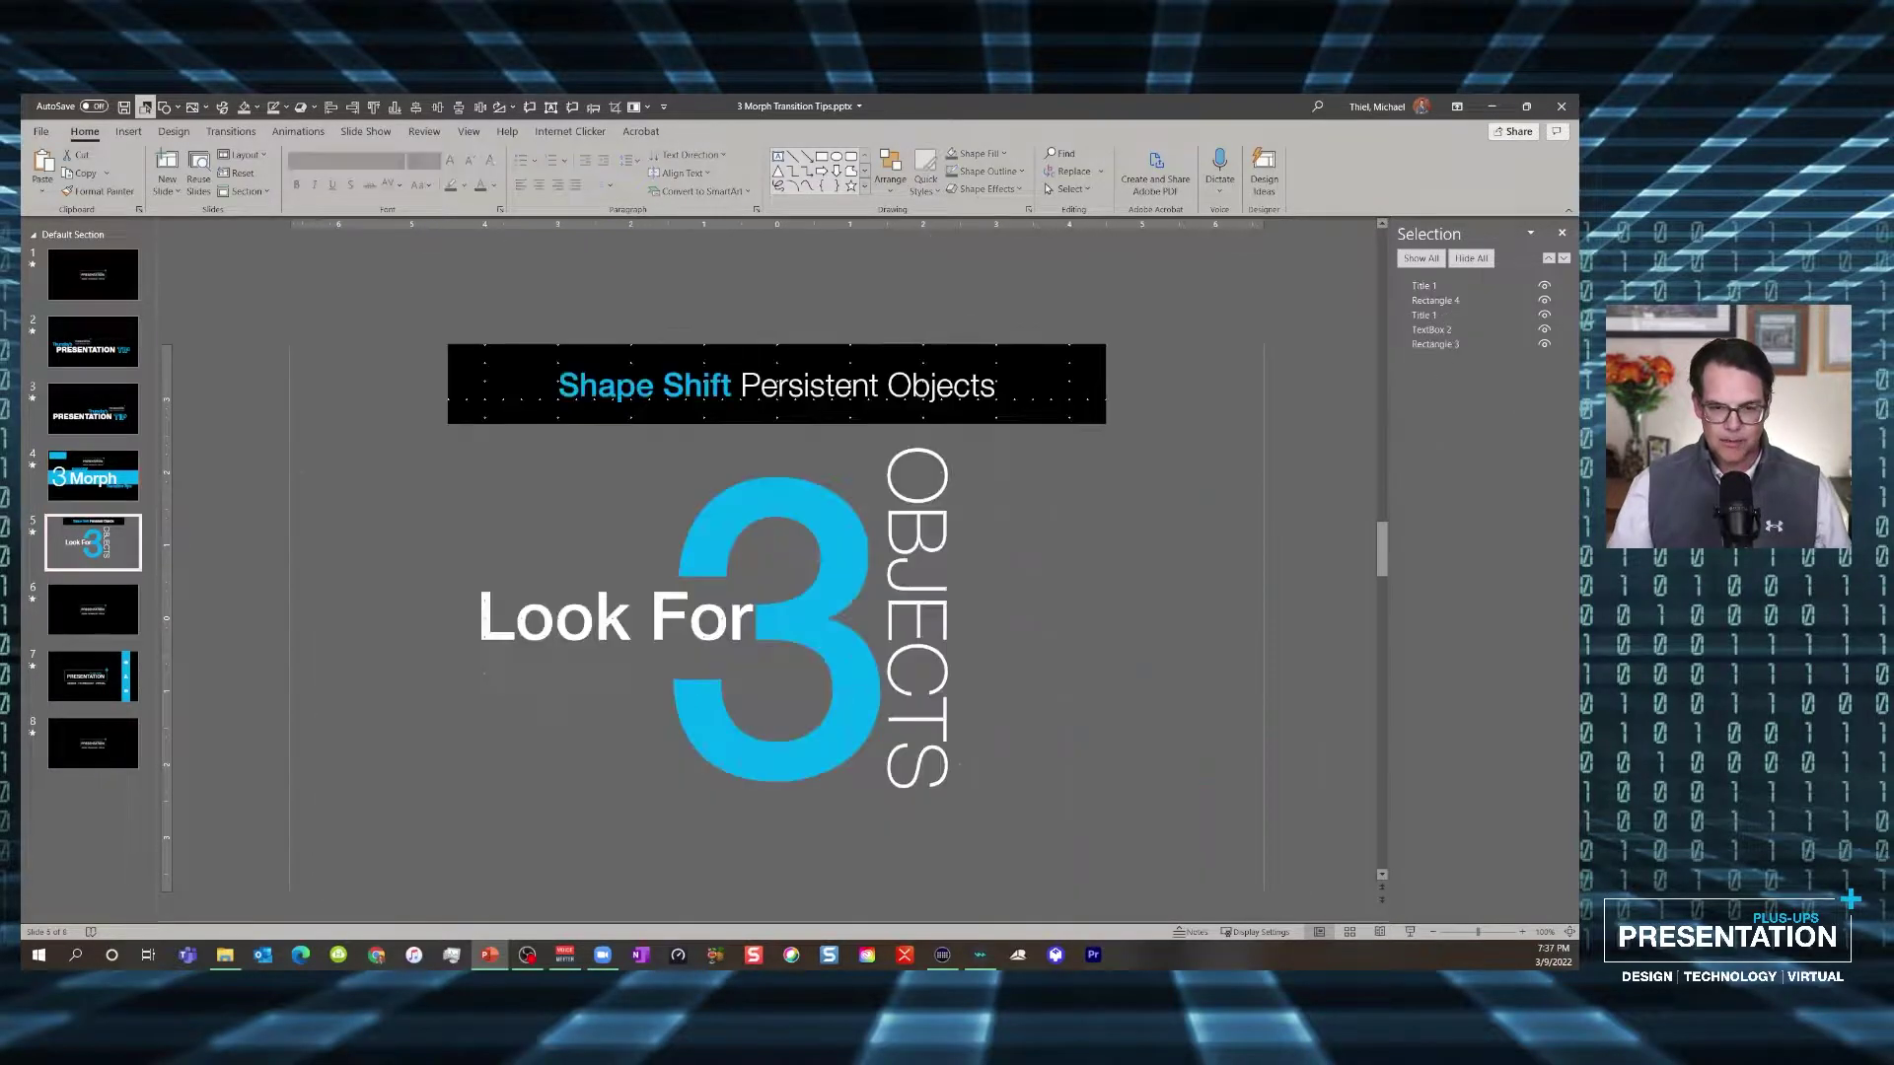
key(ctrl+v)
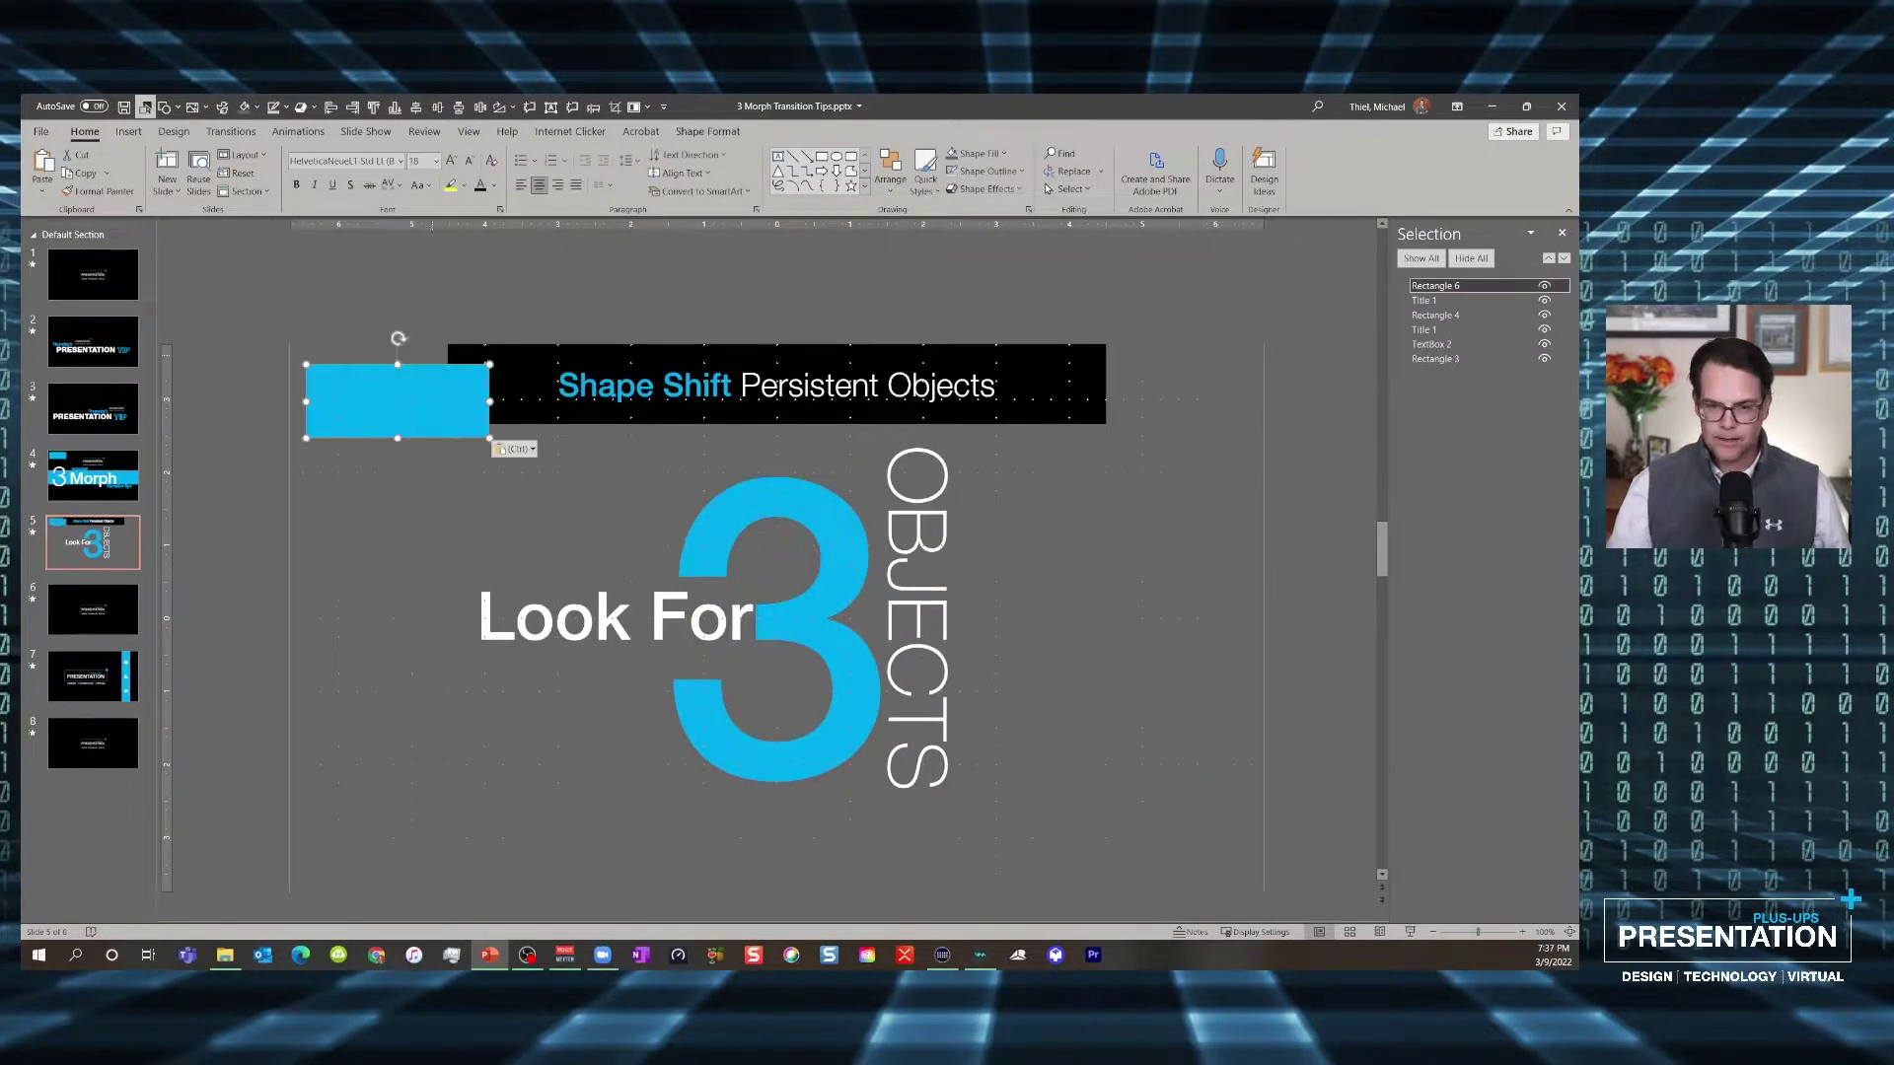
drag(397, 438, 397, 750)
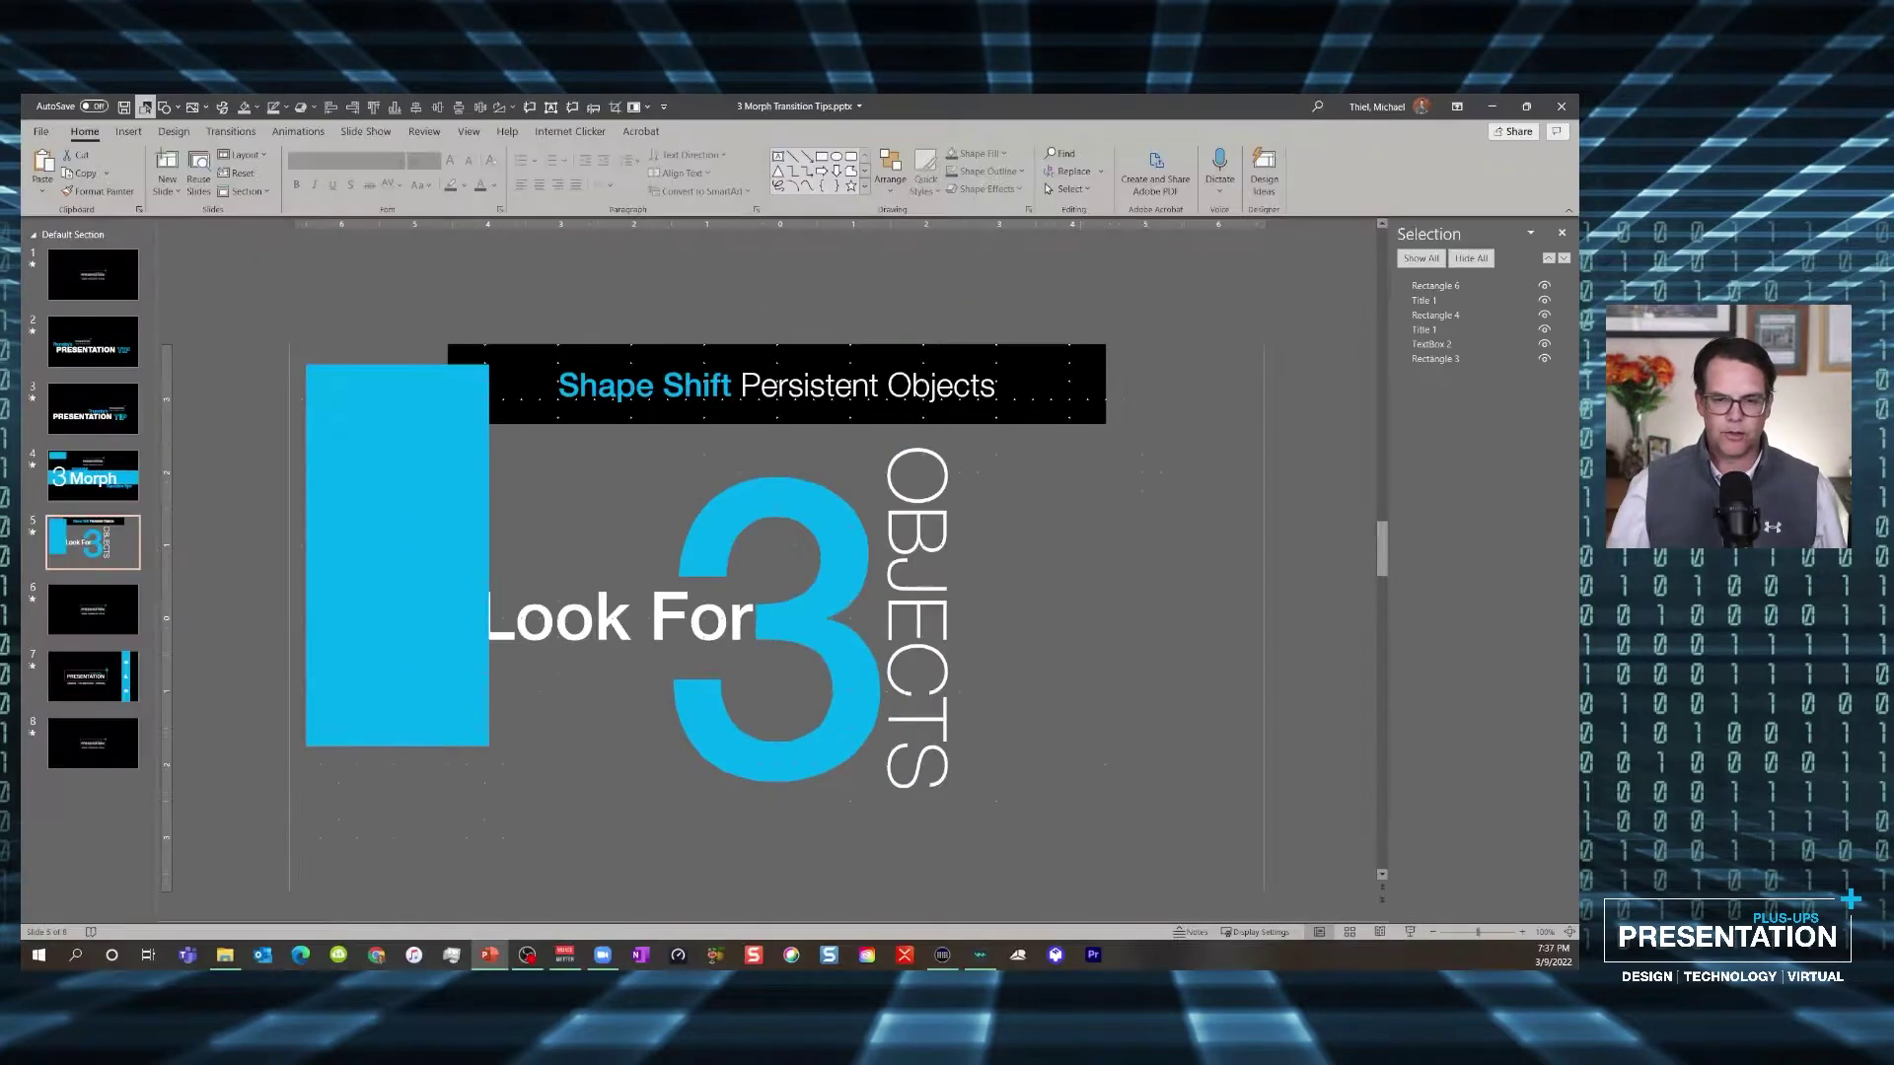
Delete the tall blue rectangle from slide 5 and the small blue rectangle from slide 4
click(370, 478)
key(Delete)
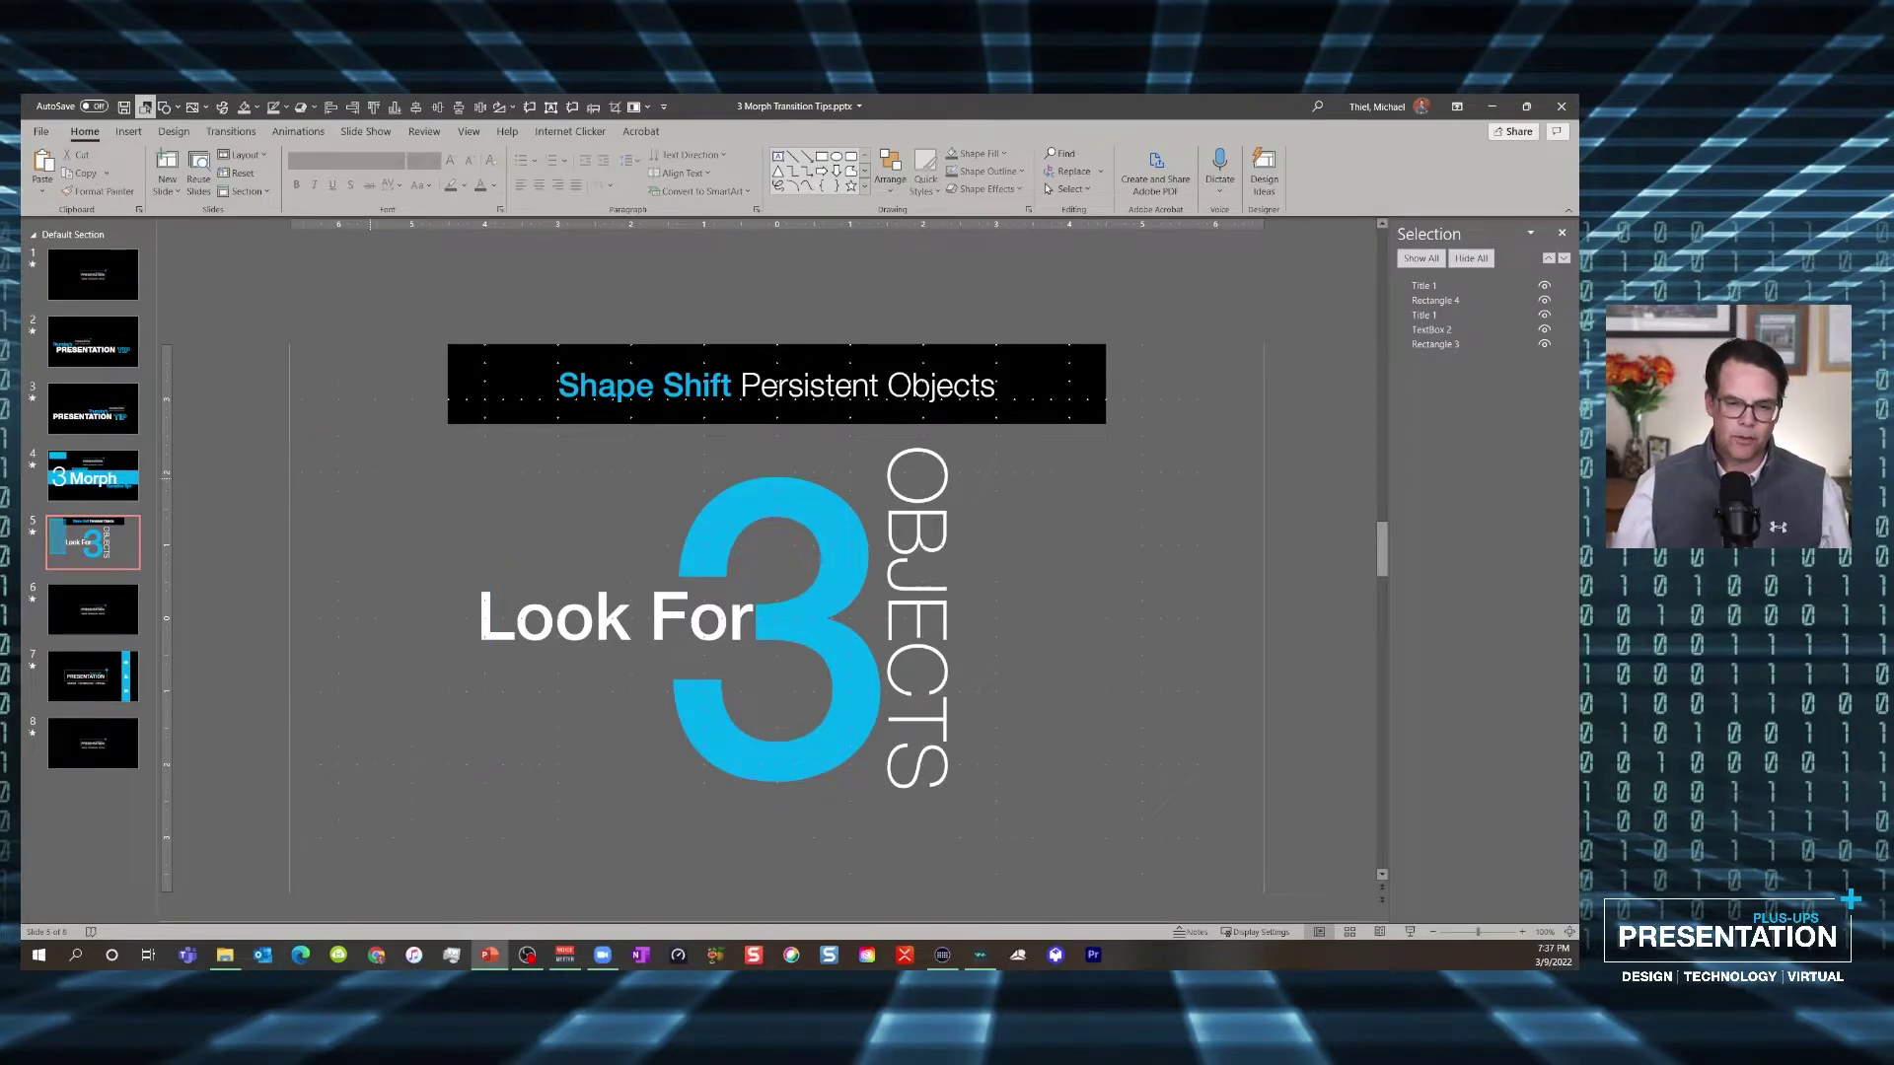
key(Page_Up)
click(379, 424)
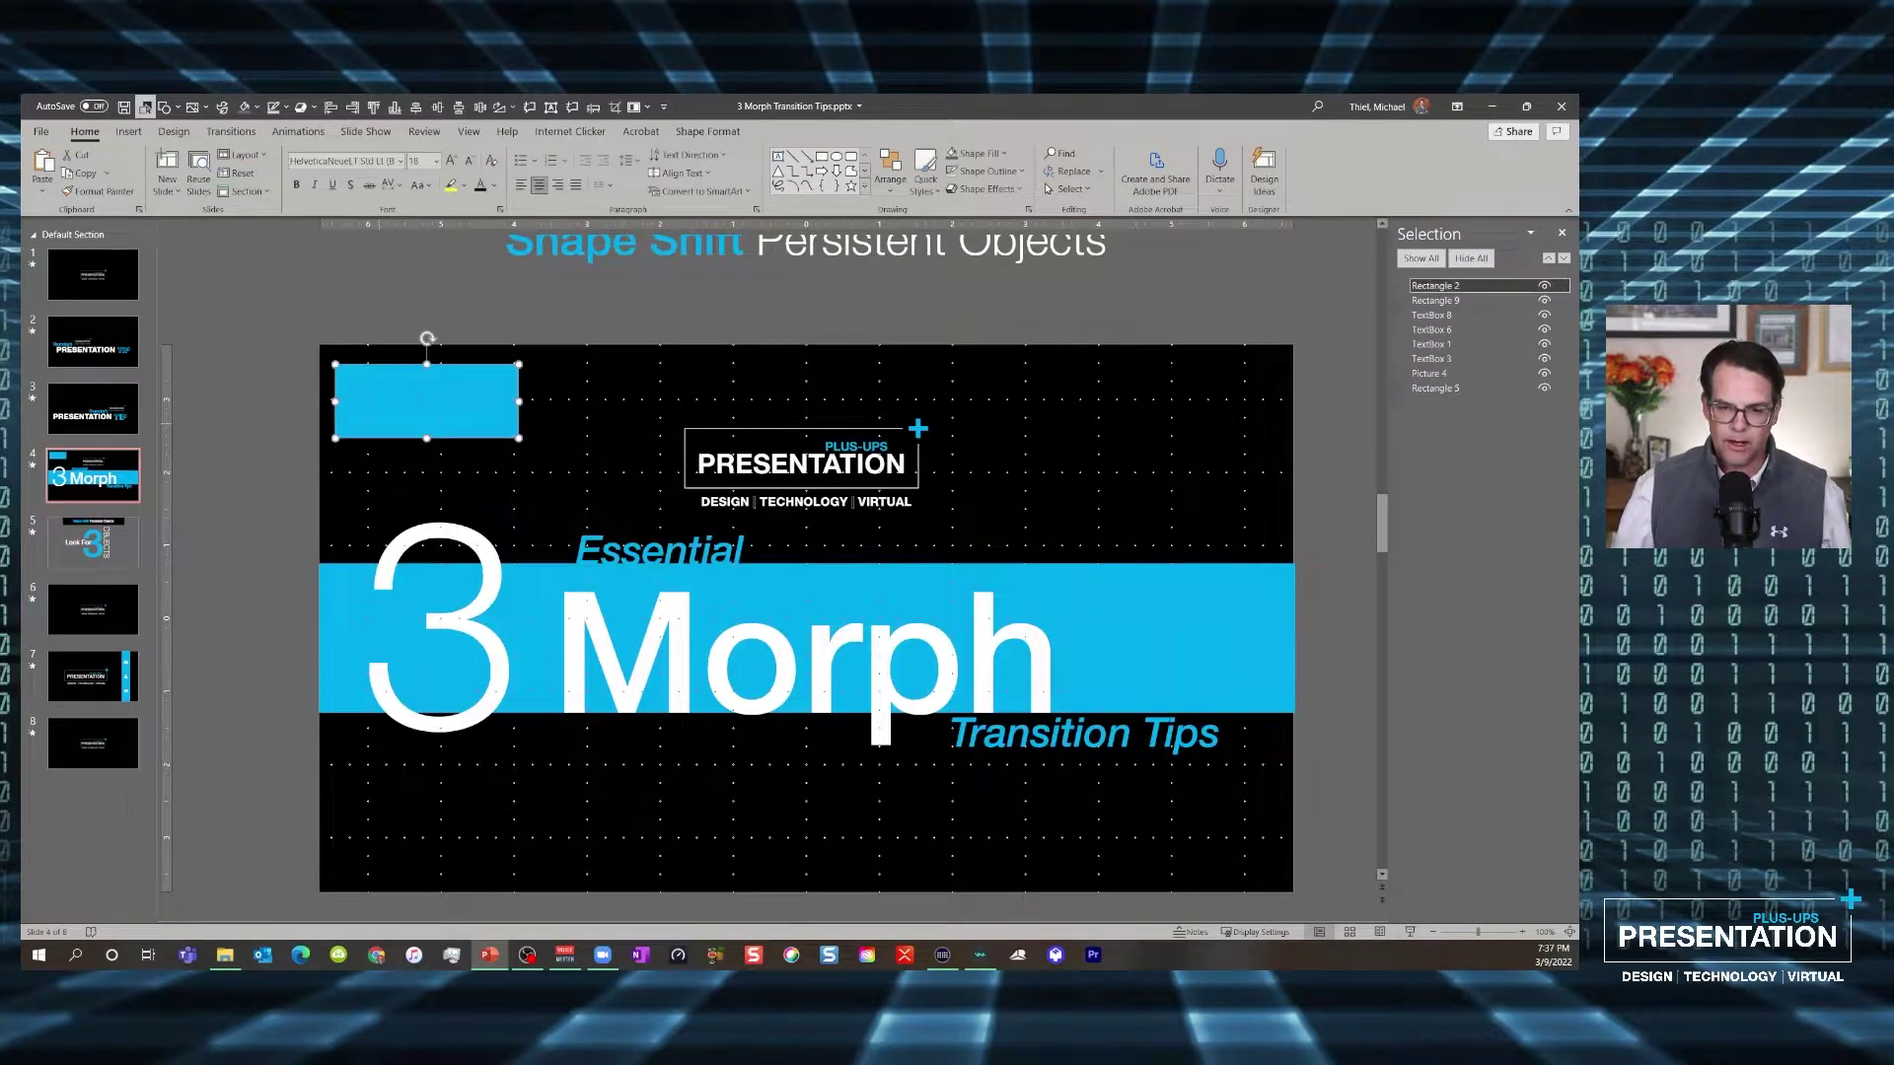
key(Delete)
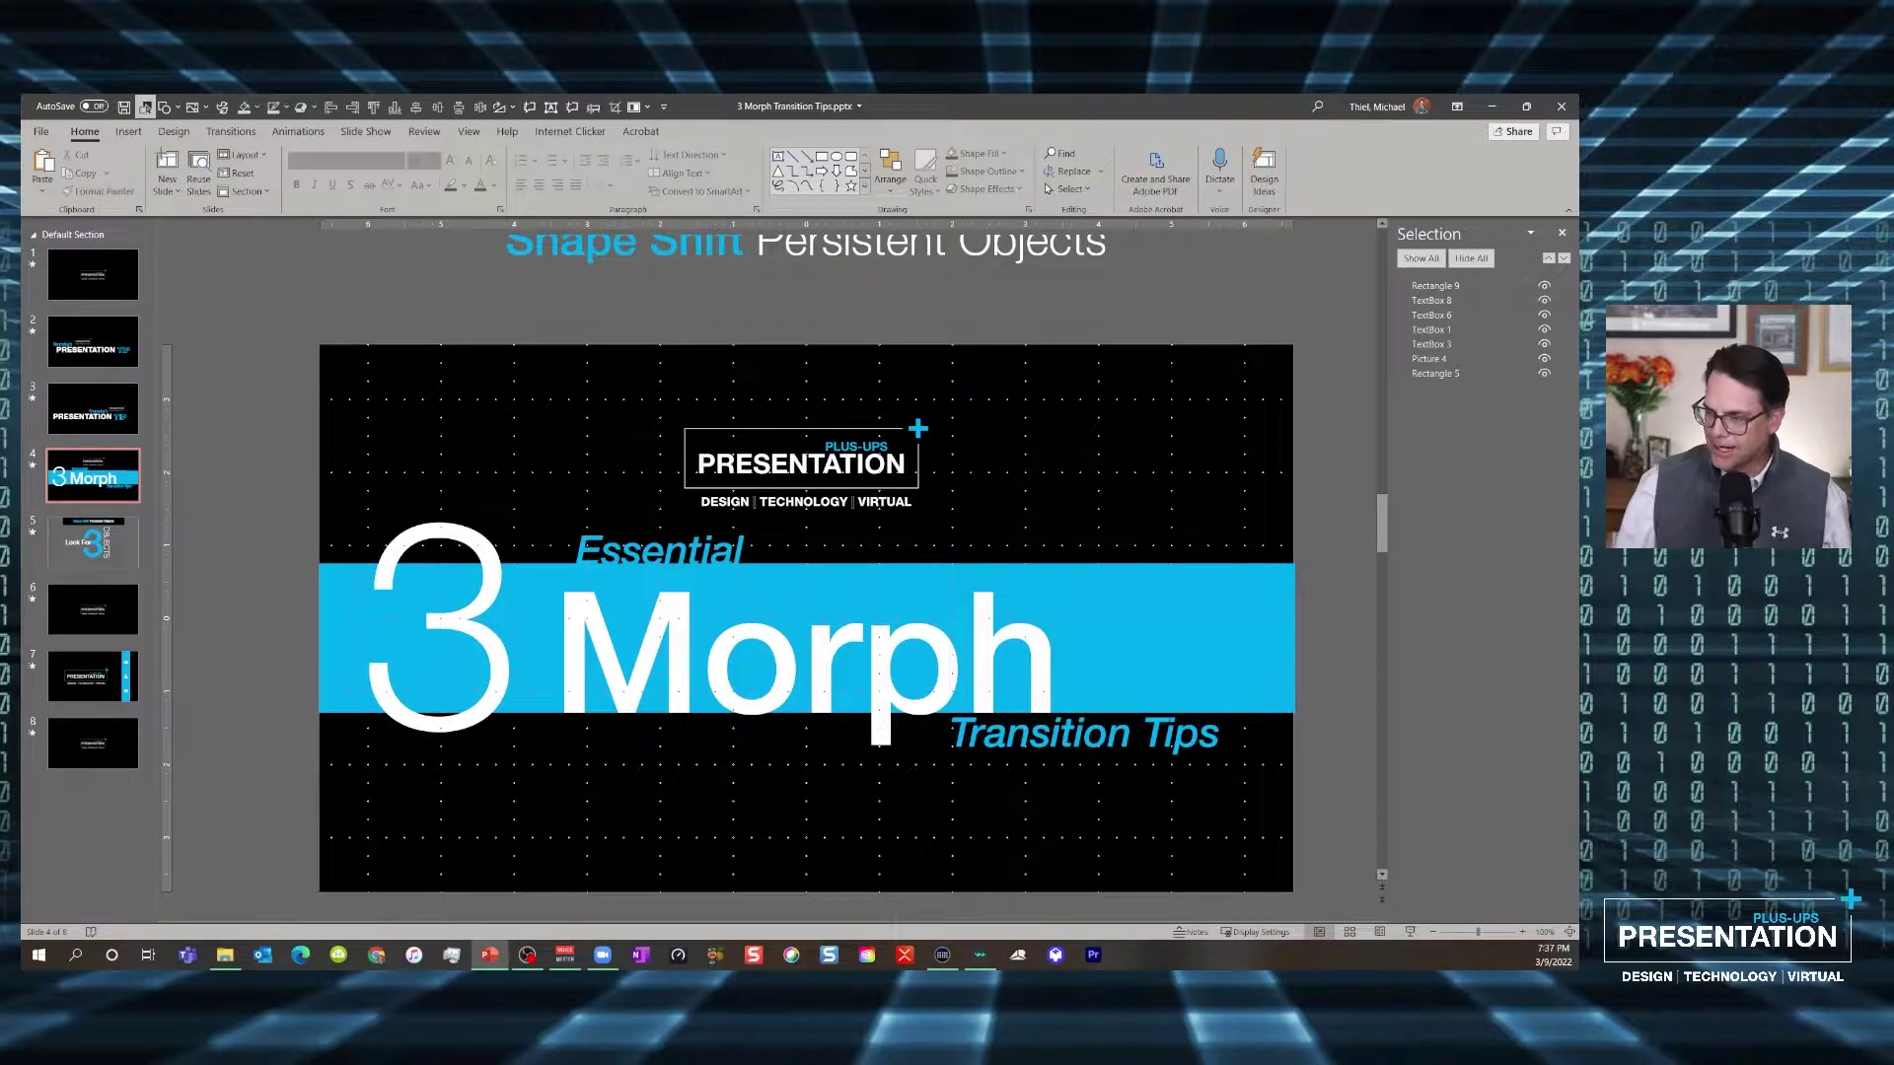
Rename the blue band, Rectangle 5, on slide 4 to "Mask" in the object list
key(Tab)
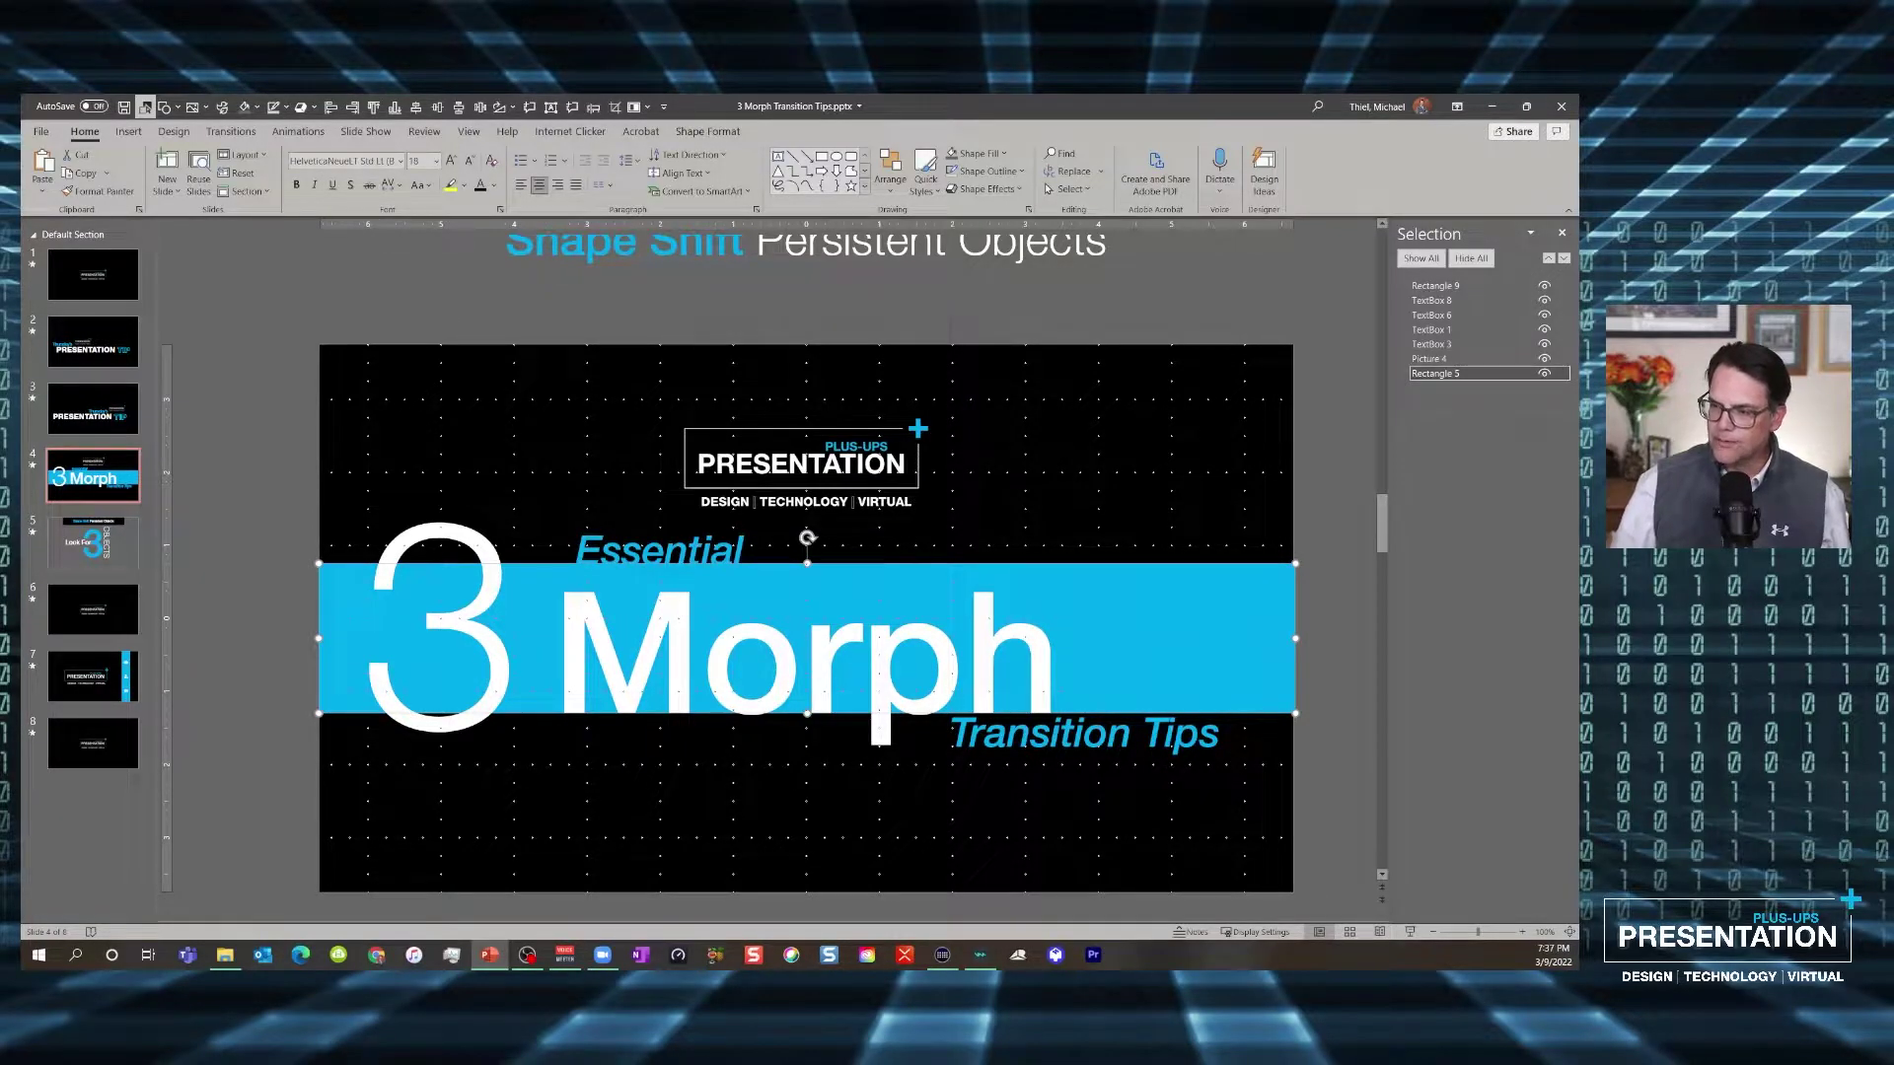
click(1437, 374)
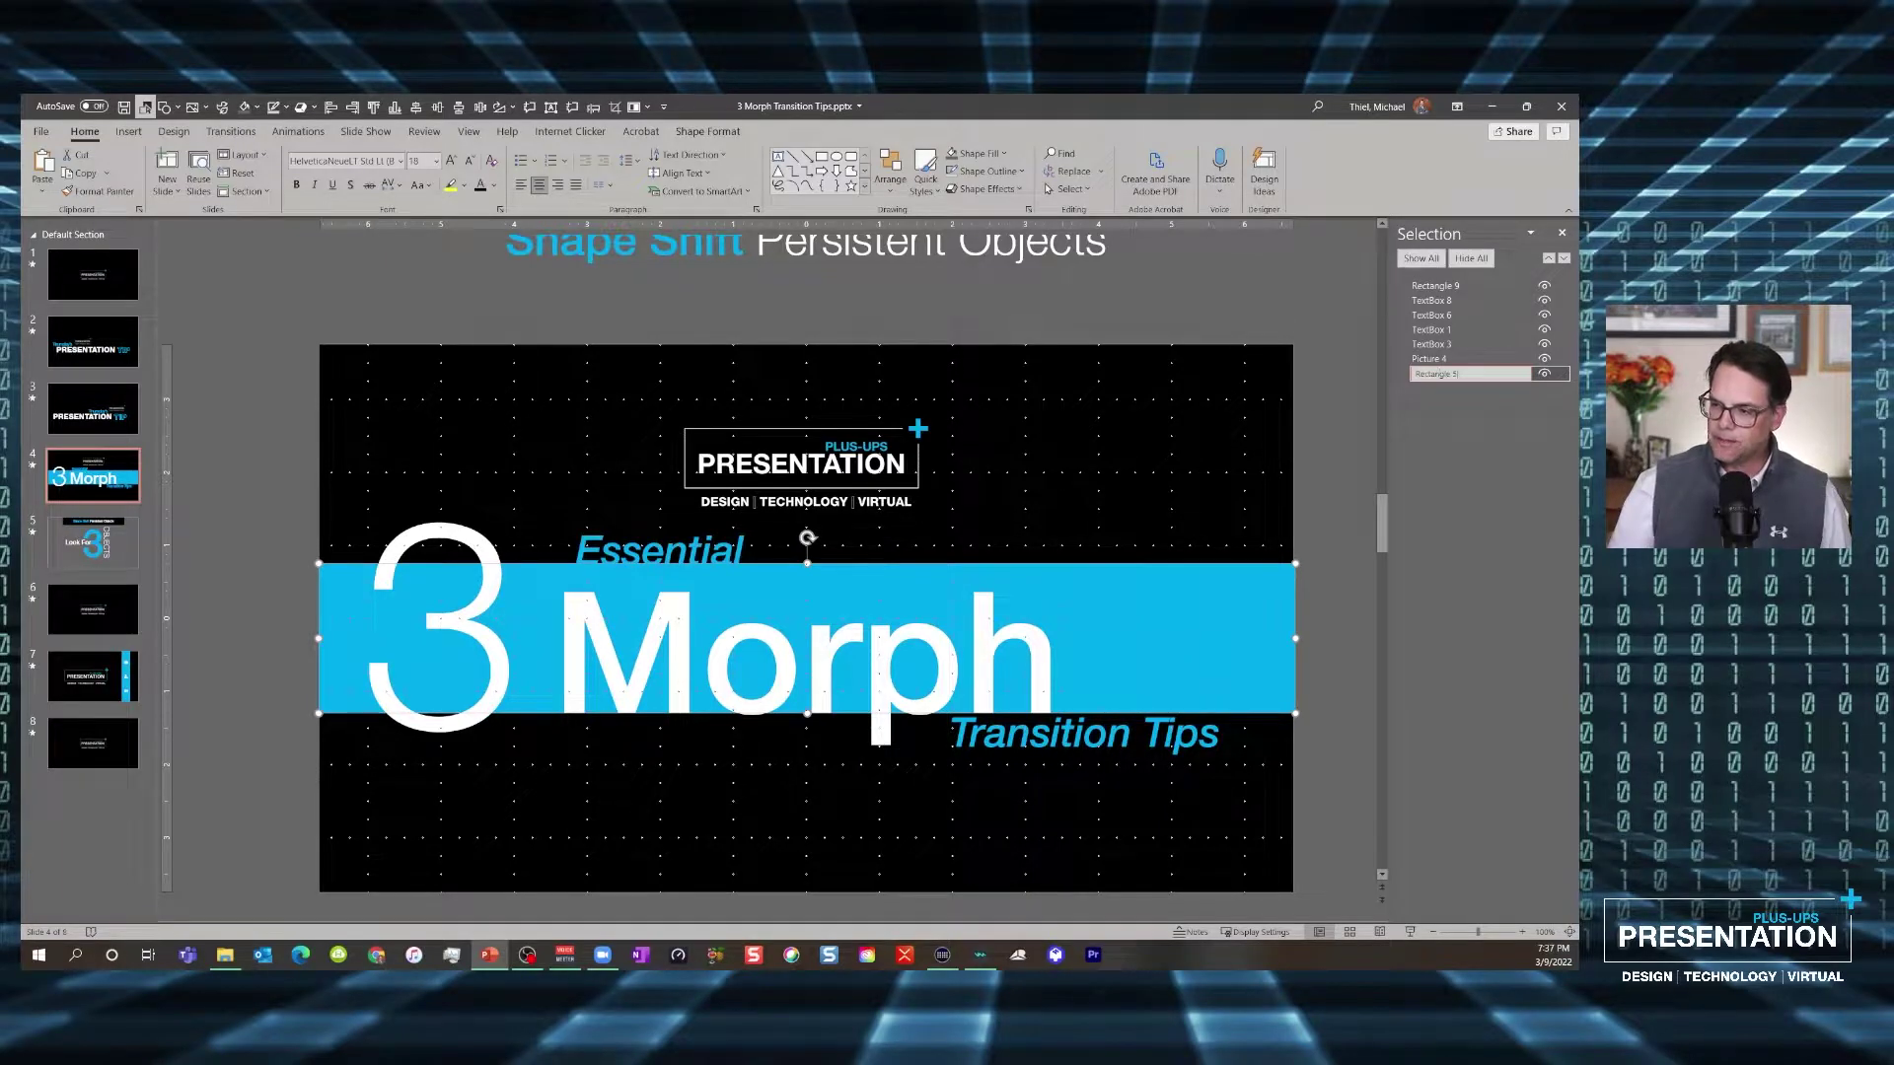
drag(1458, 374, 1415, 374)
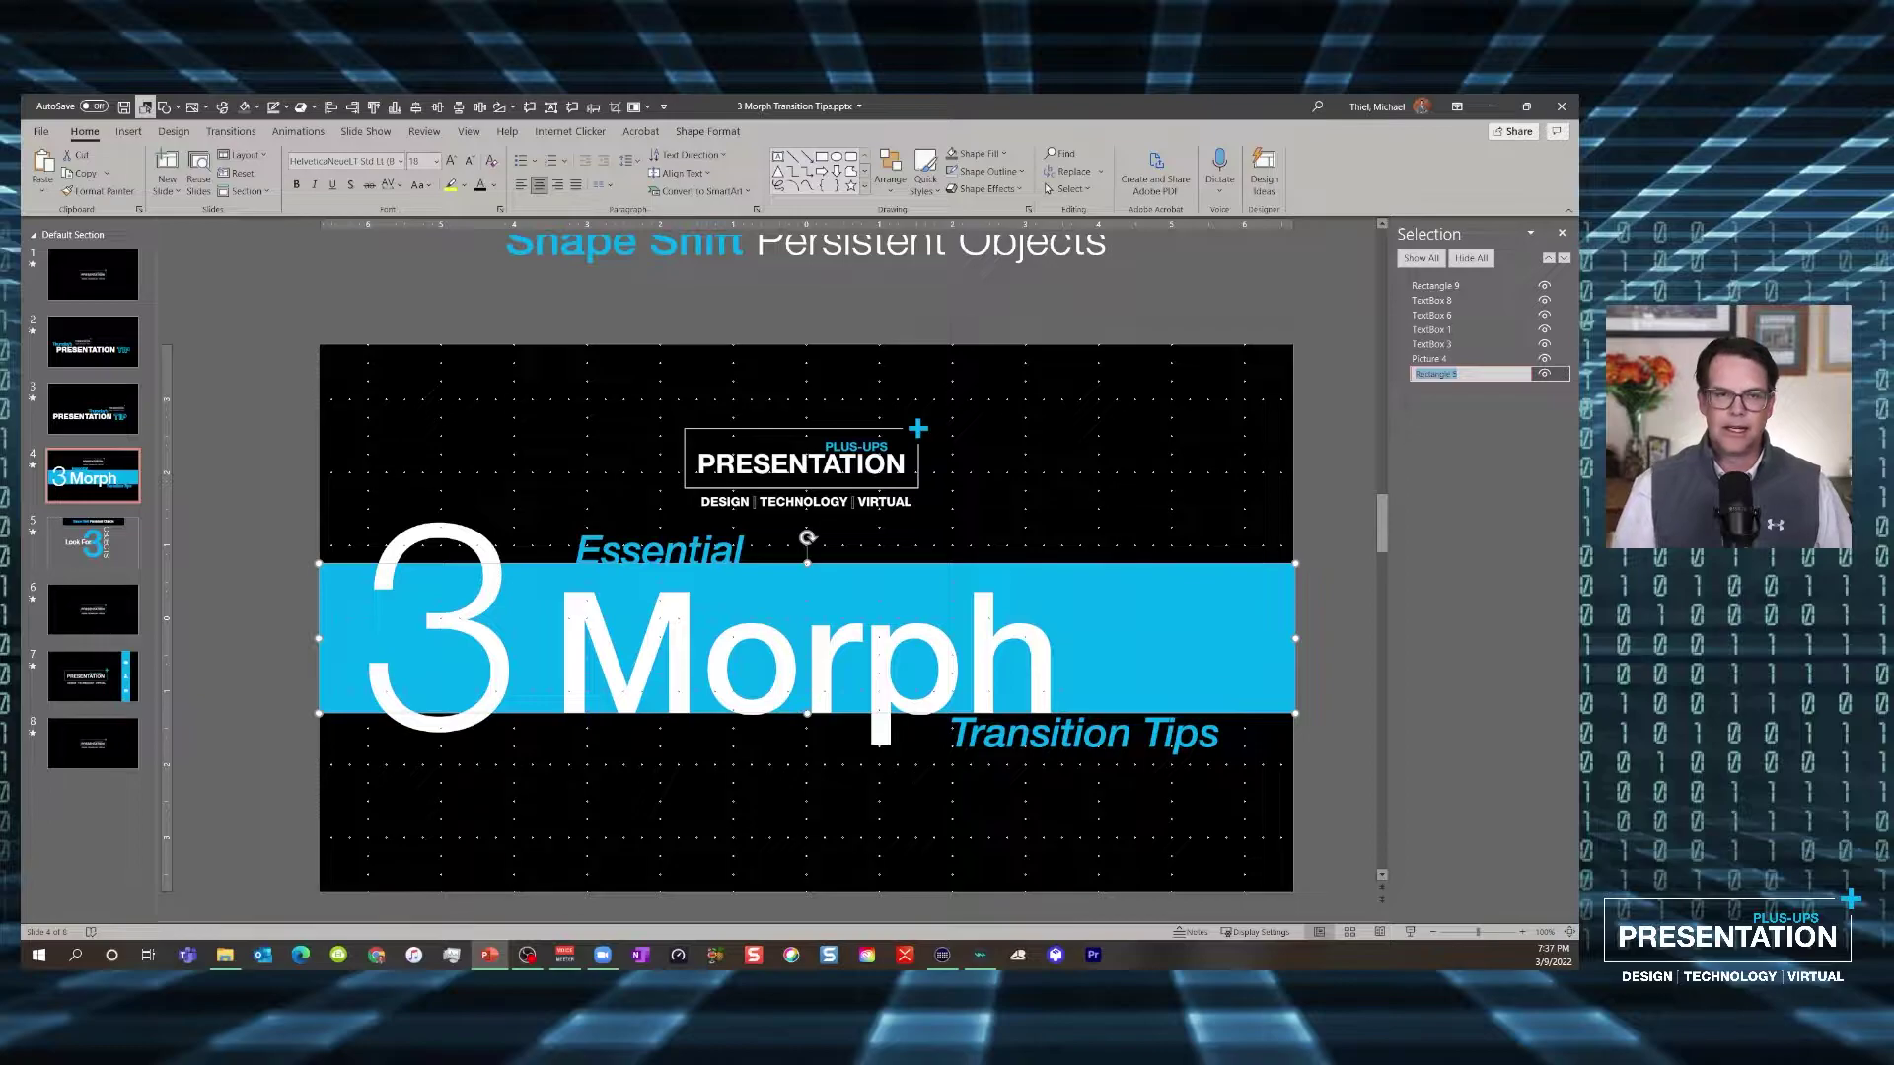
text(Mask)
key(Return)
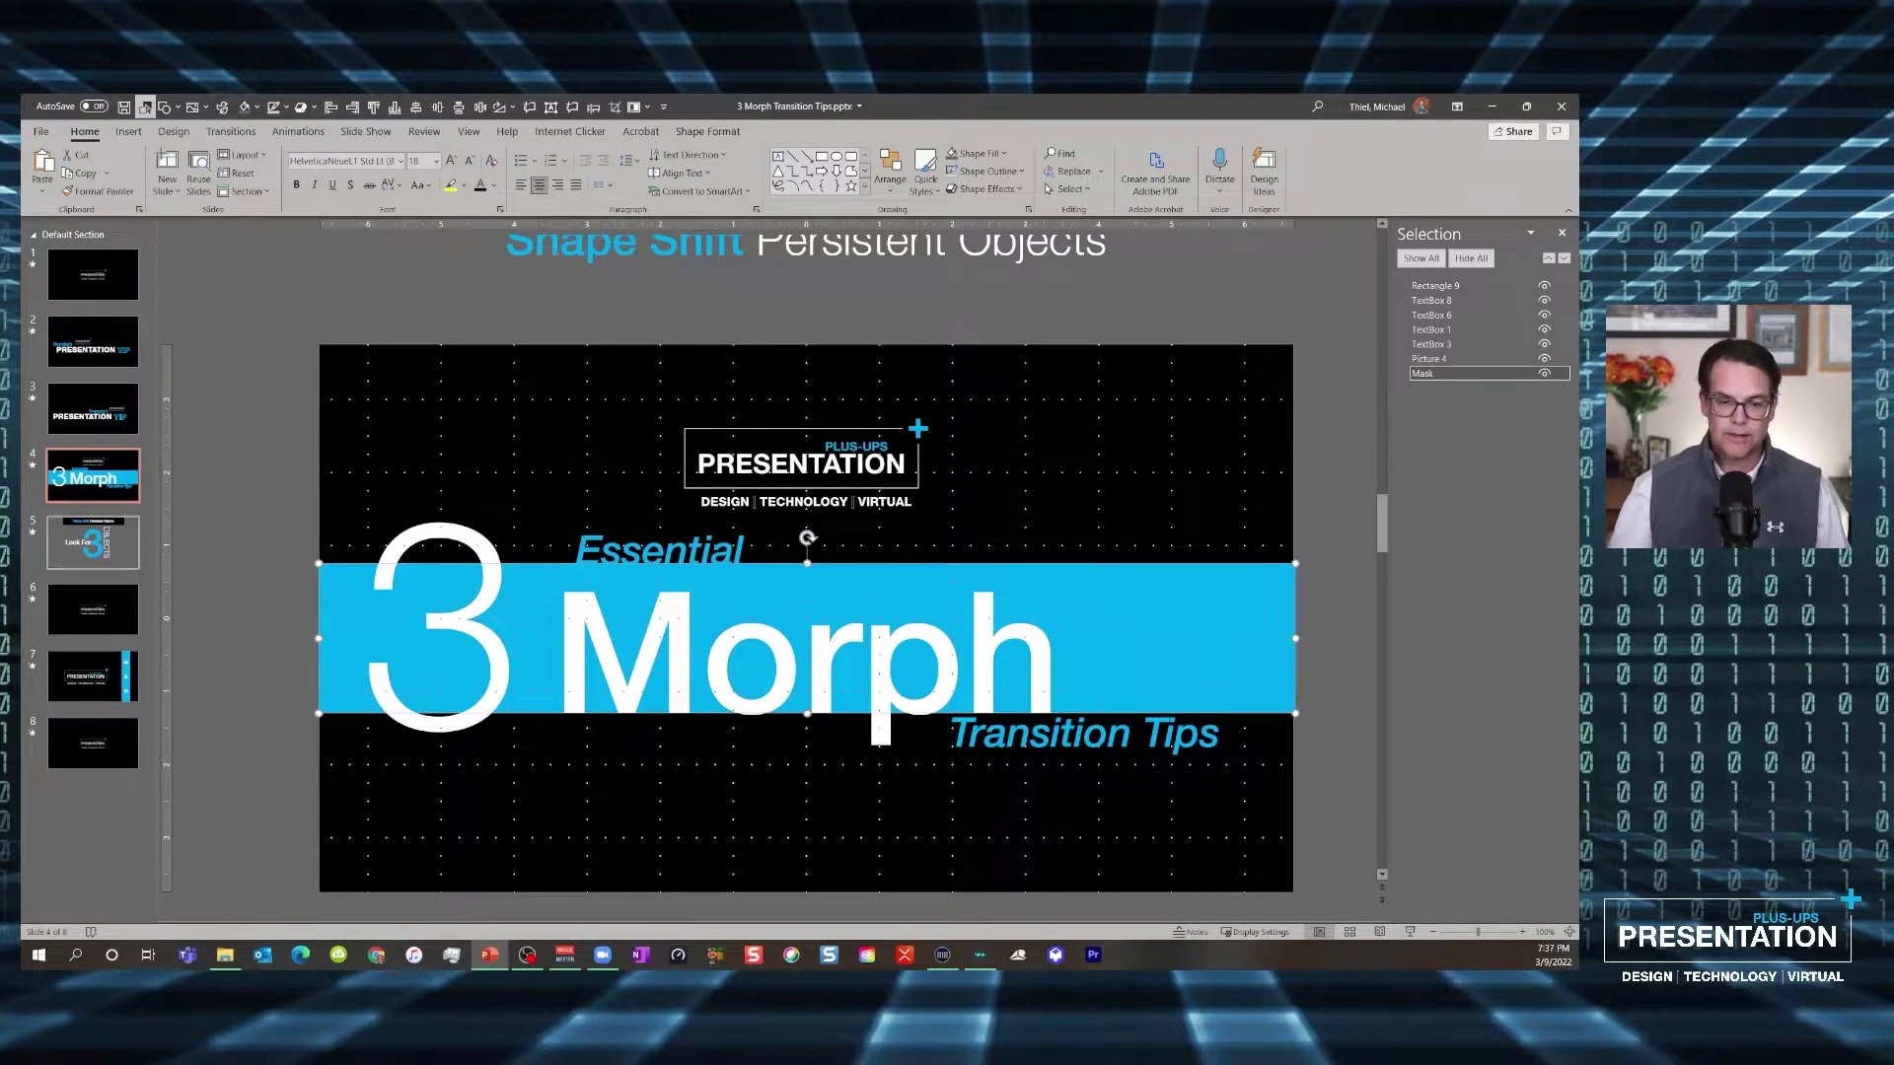
Toggle the visibility of the full-slide gray rectangle, Rectangle 3, on slide 5 and pull its right edge slightly inward to narrow it
click(93, 543)
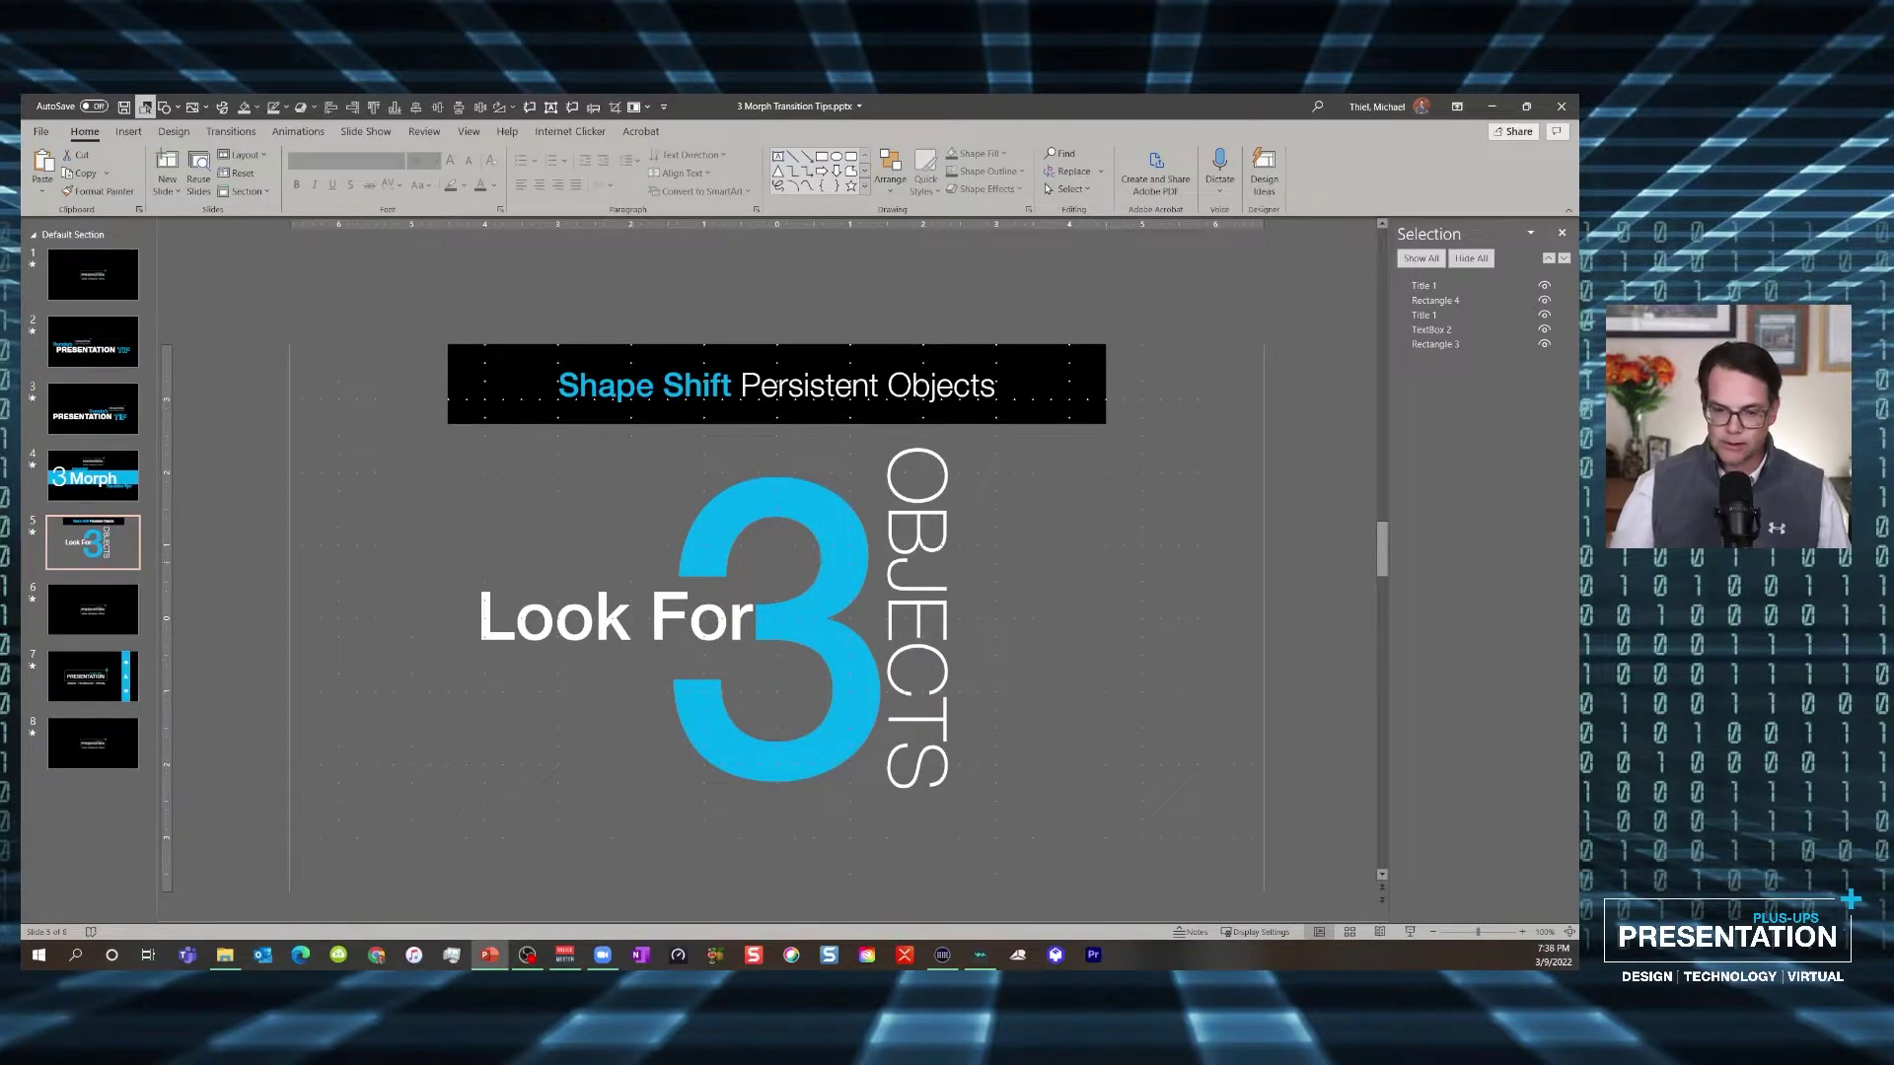
click(1450, 345)
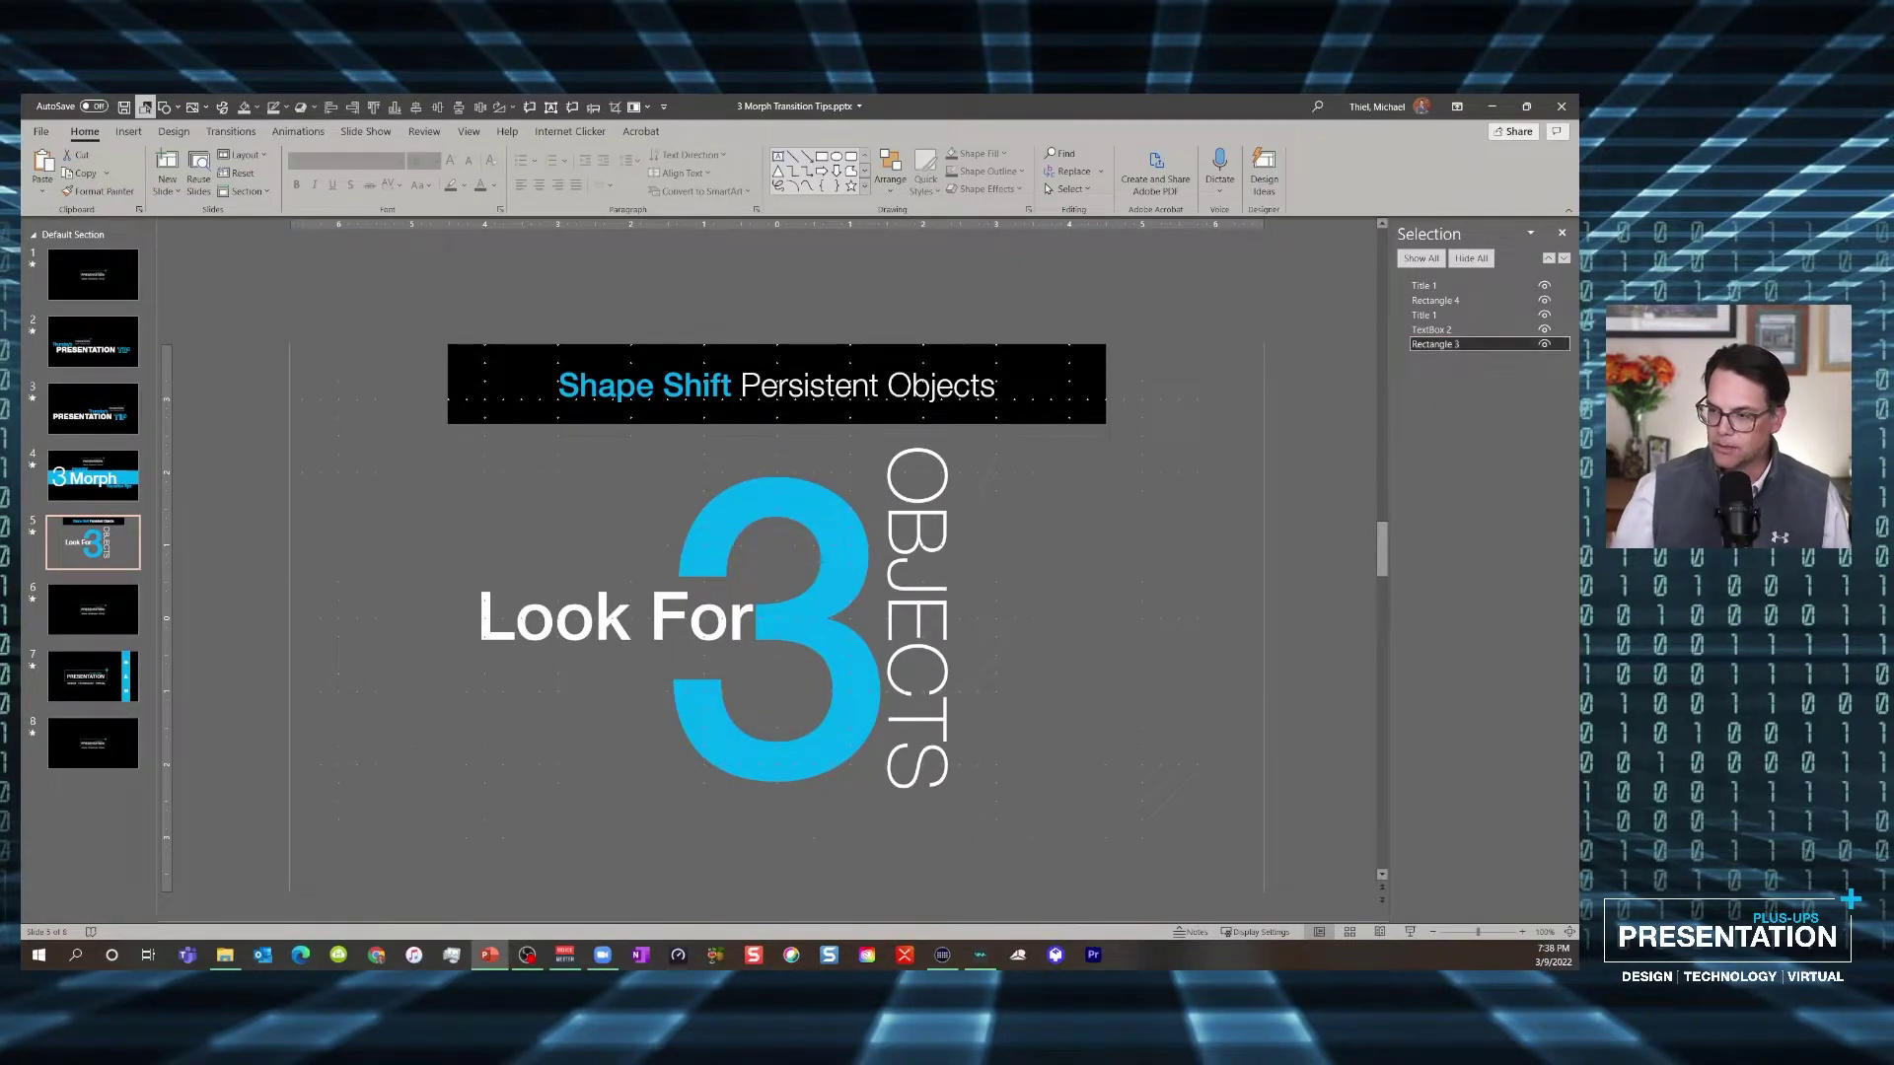
click(1545, 344)
click(1545, 344)
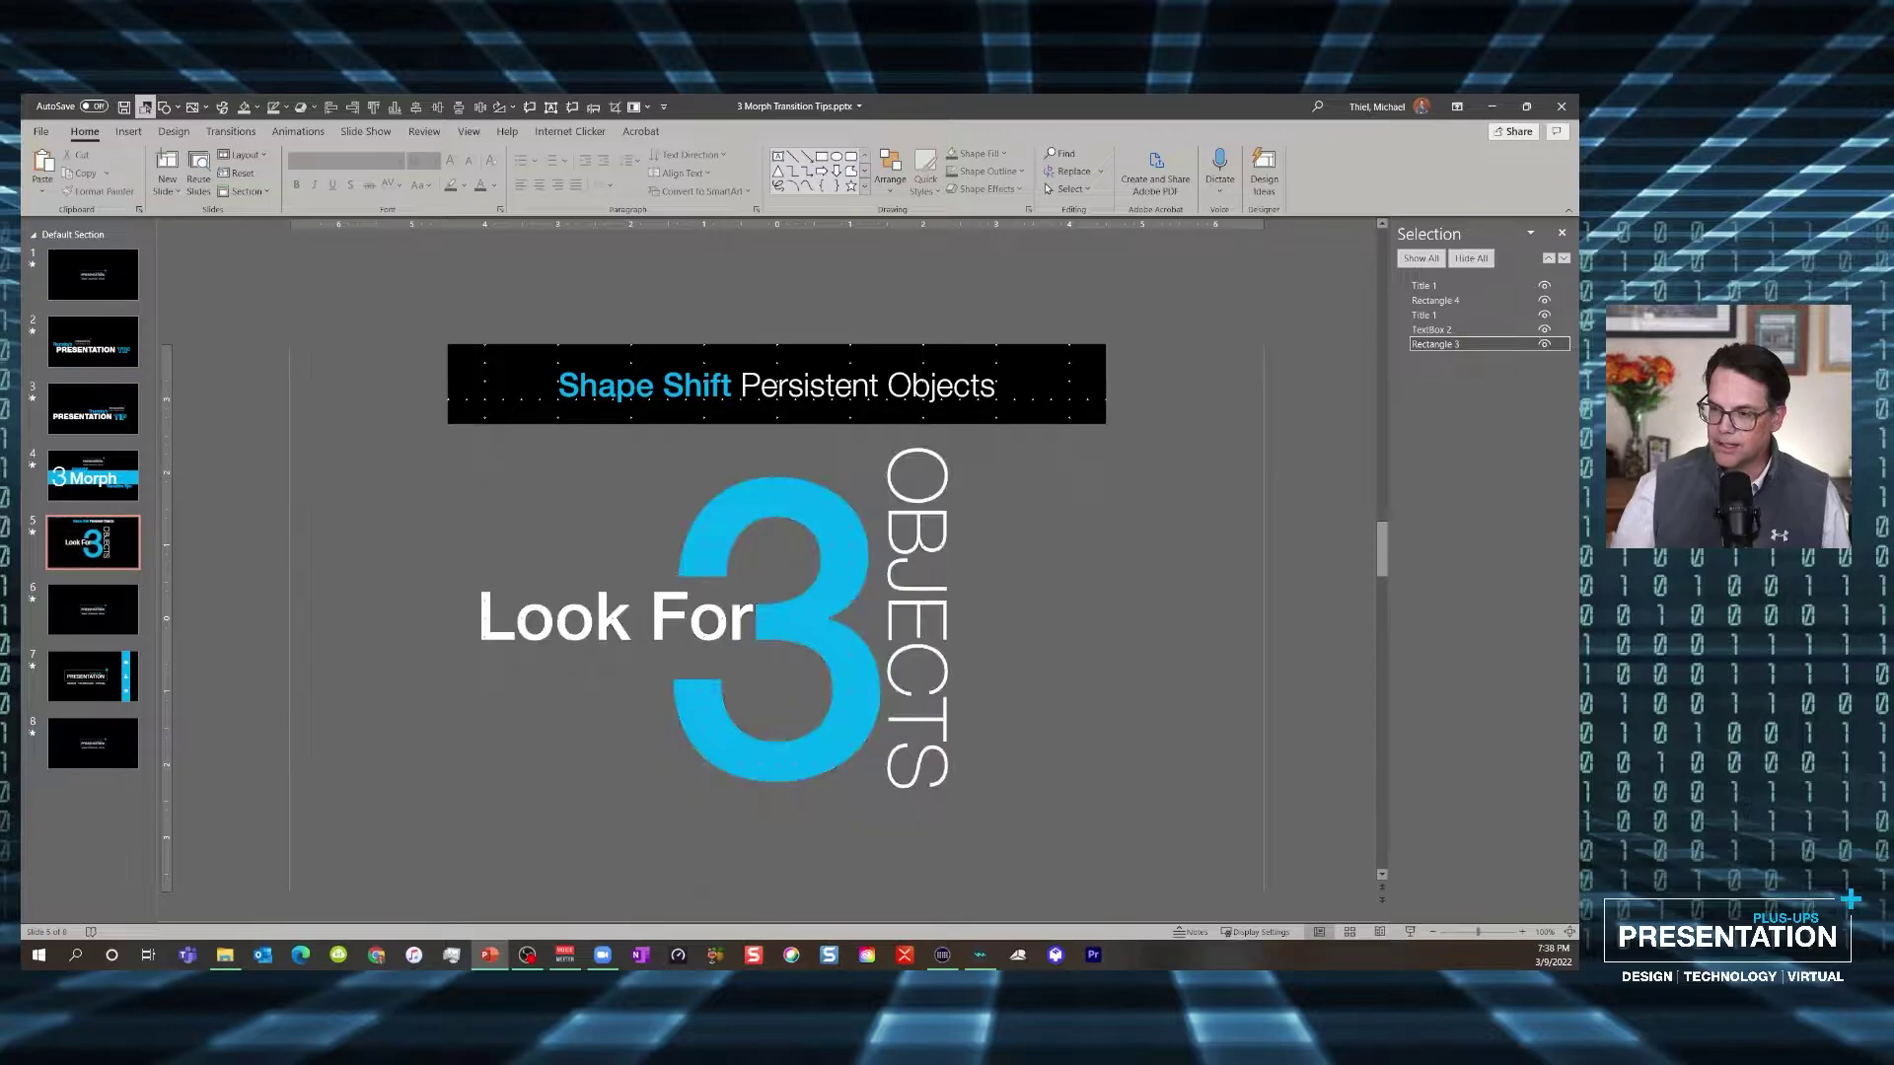
click(1450, 344)
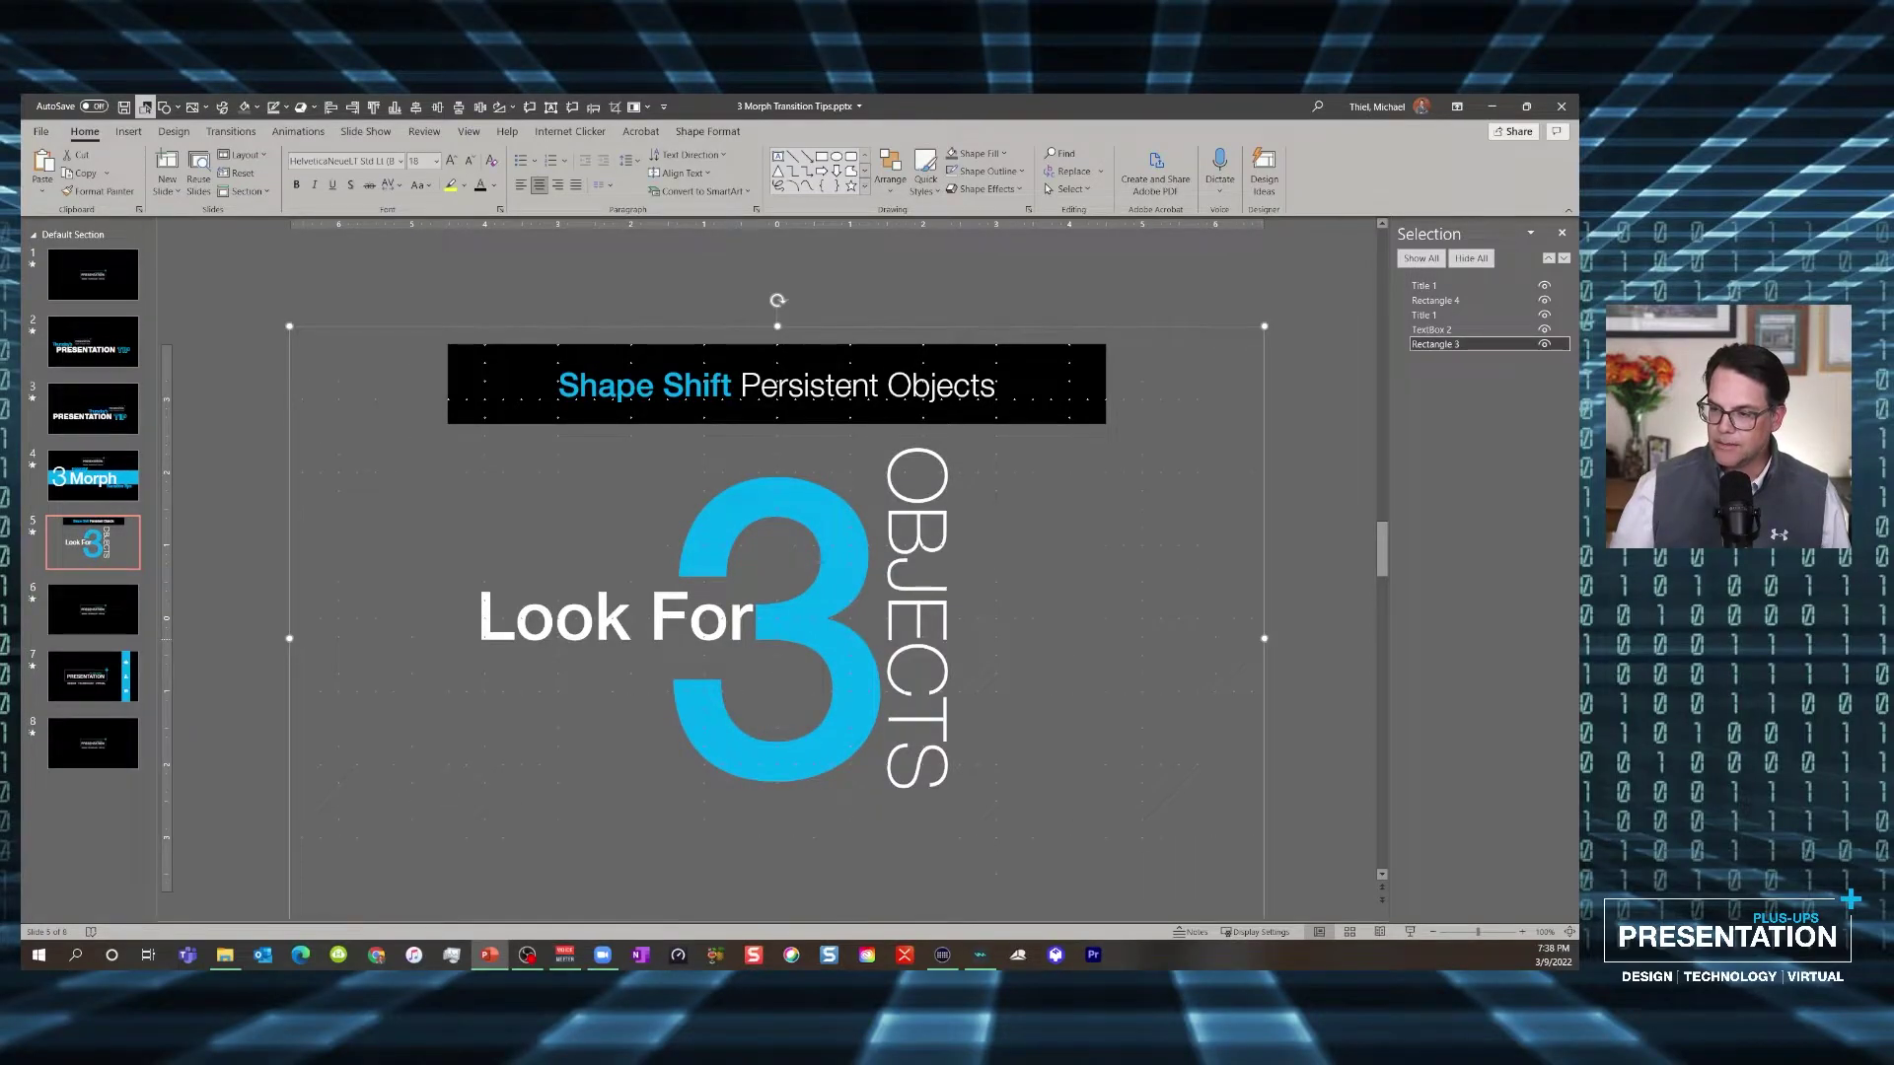
drag(1264, 638, 1215, 638)
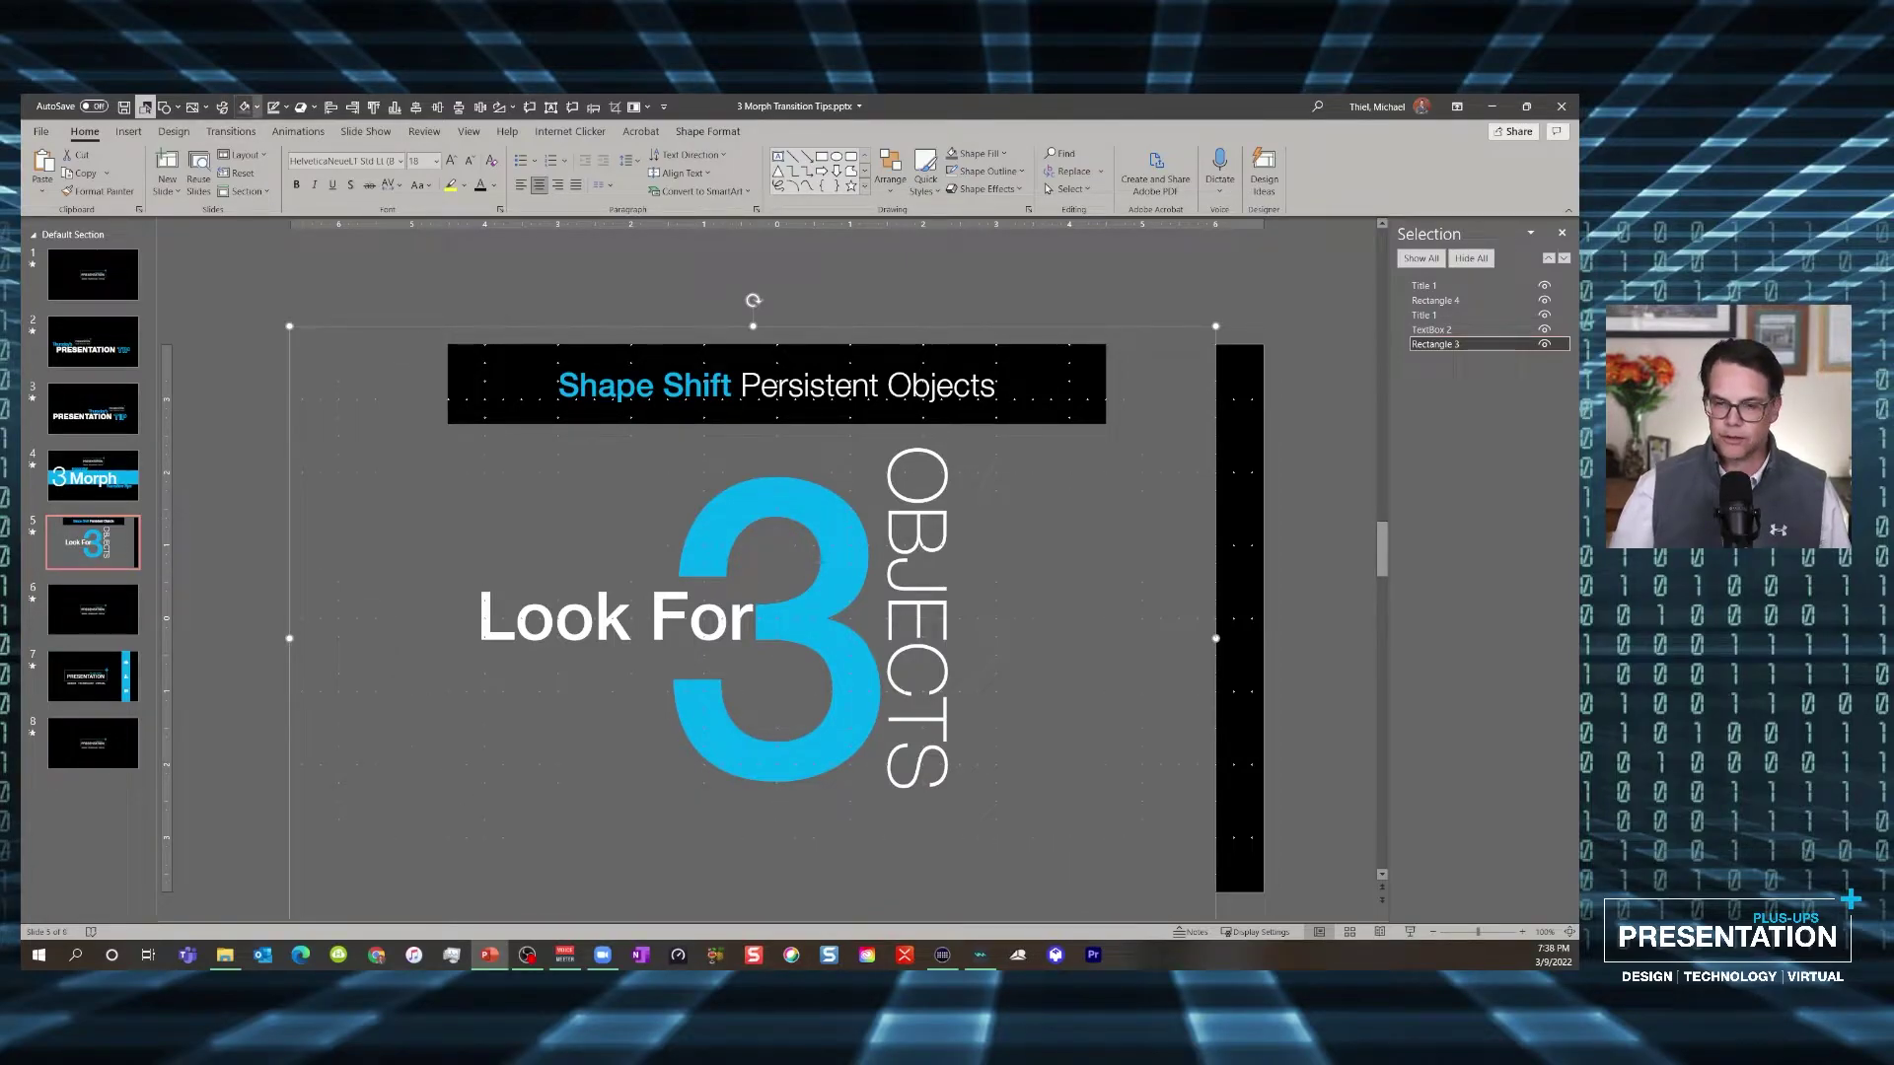
Compare slides 4 and 5 to examine how the blue band corresponds to the large gray rectangle
click(93, 476)
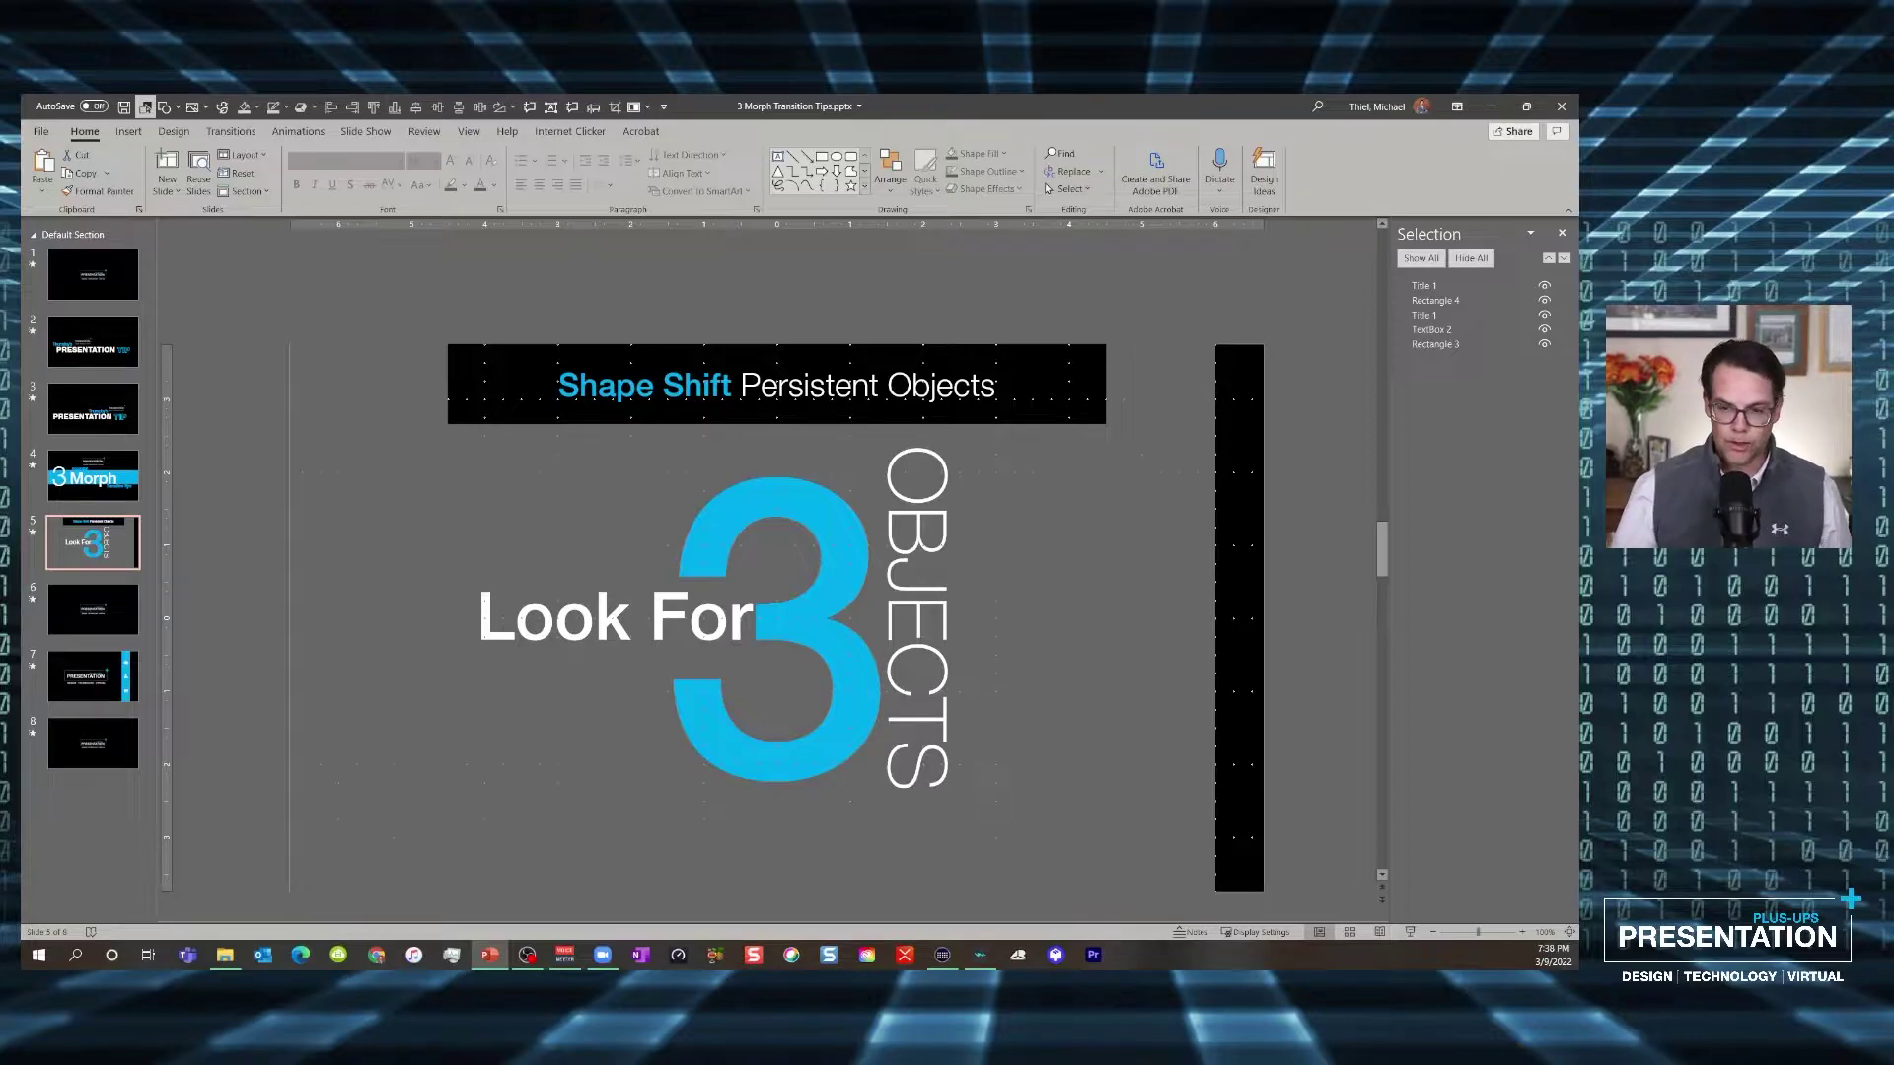
click(330, 648)
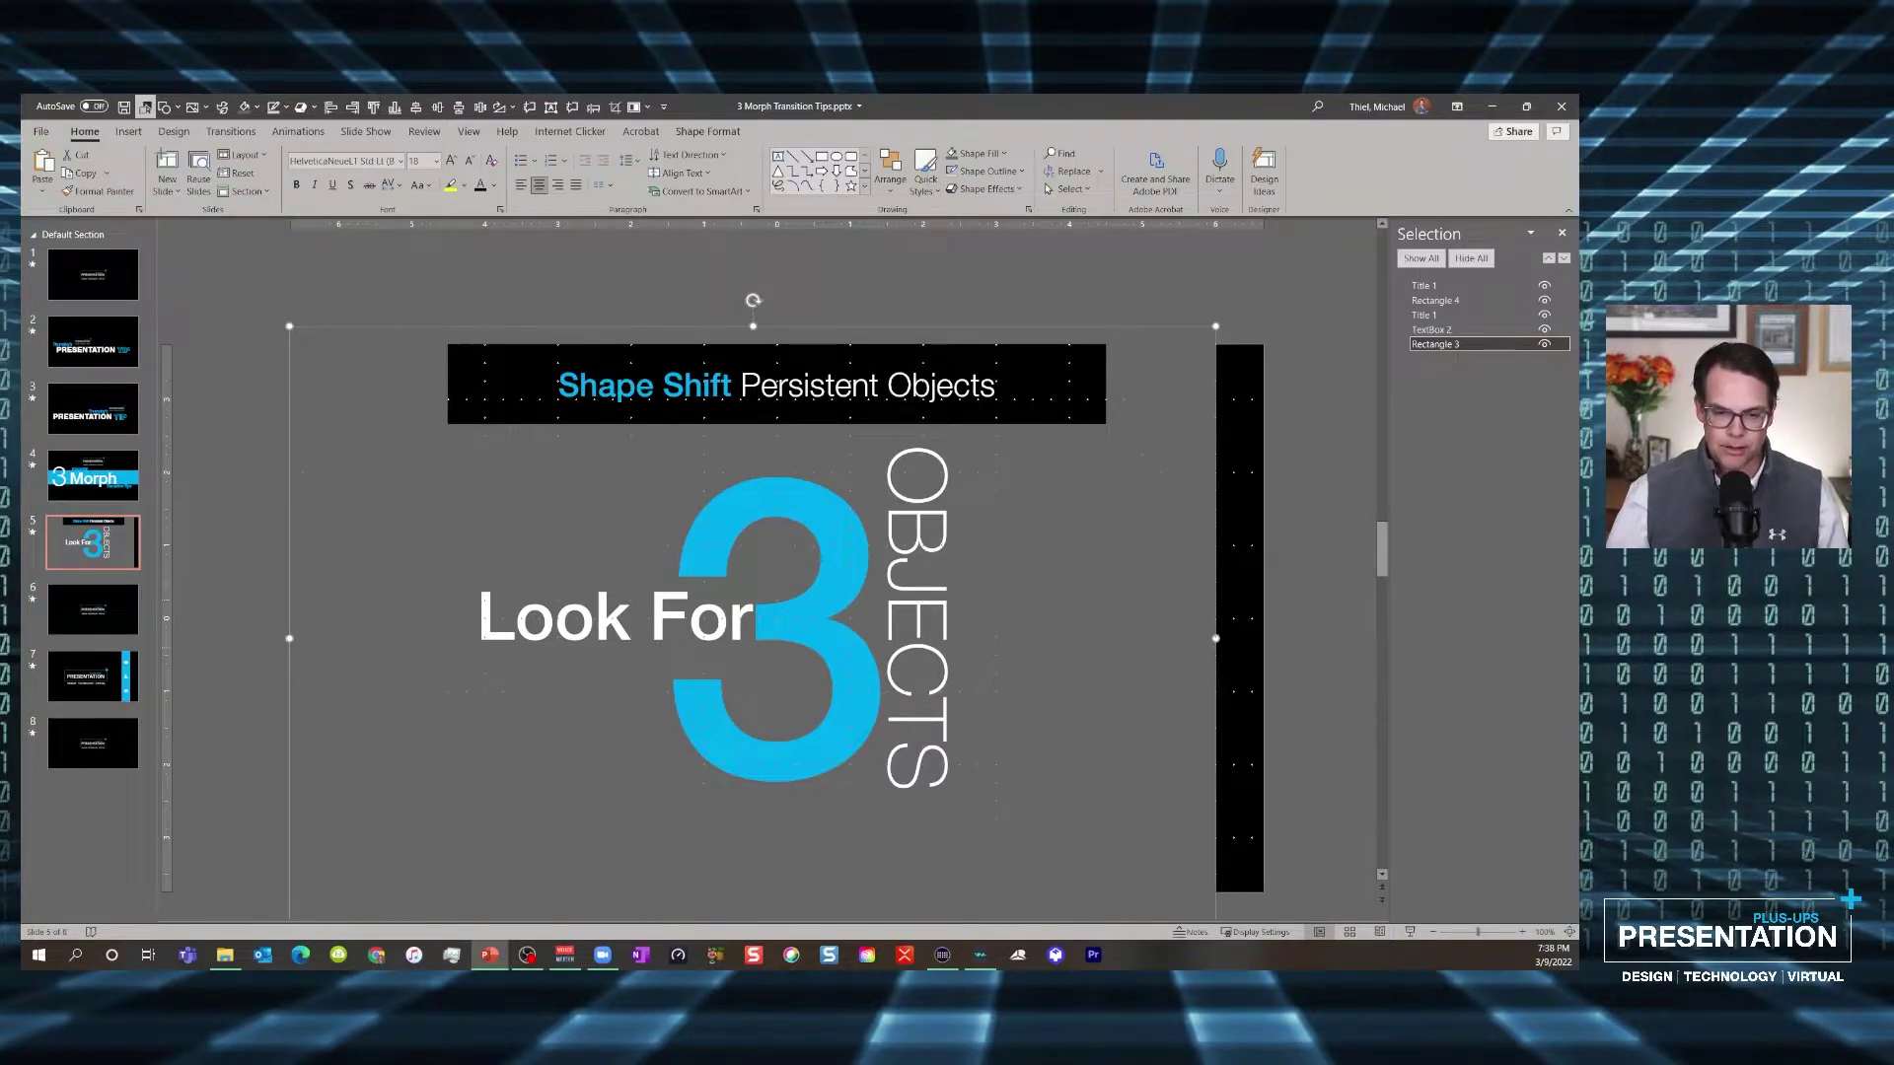
key(Escape)
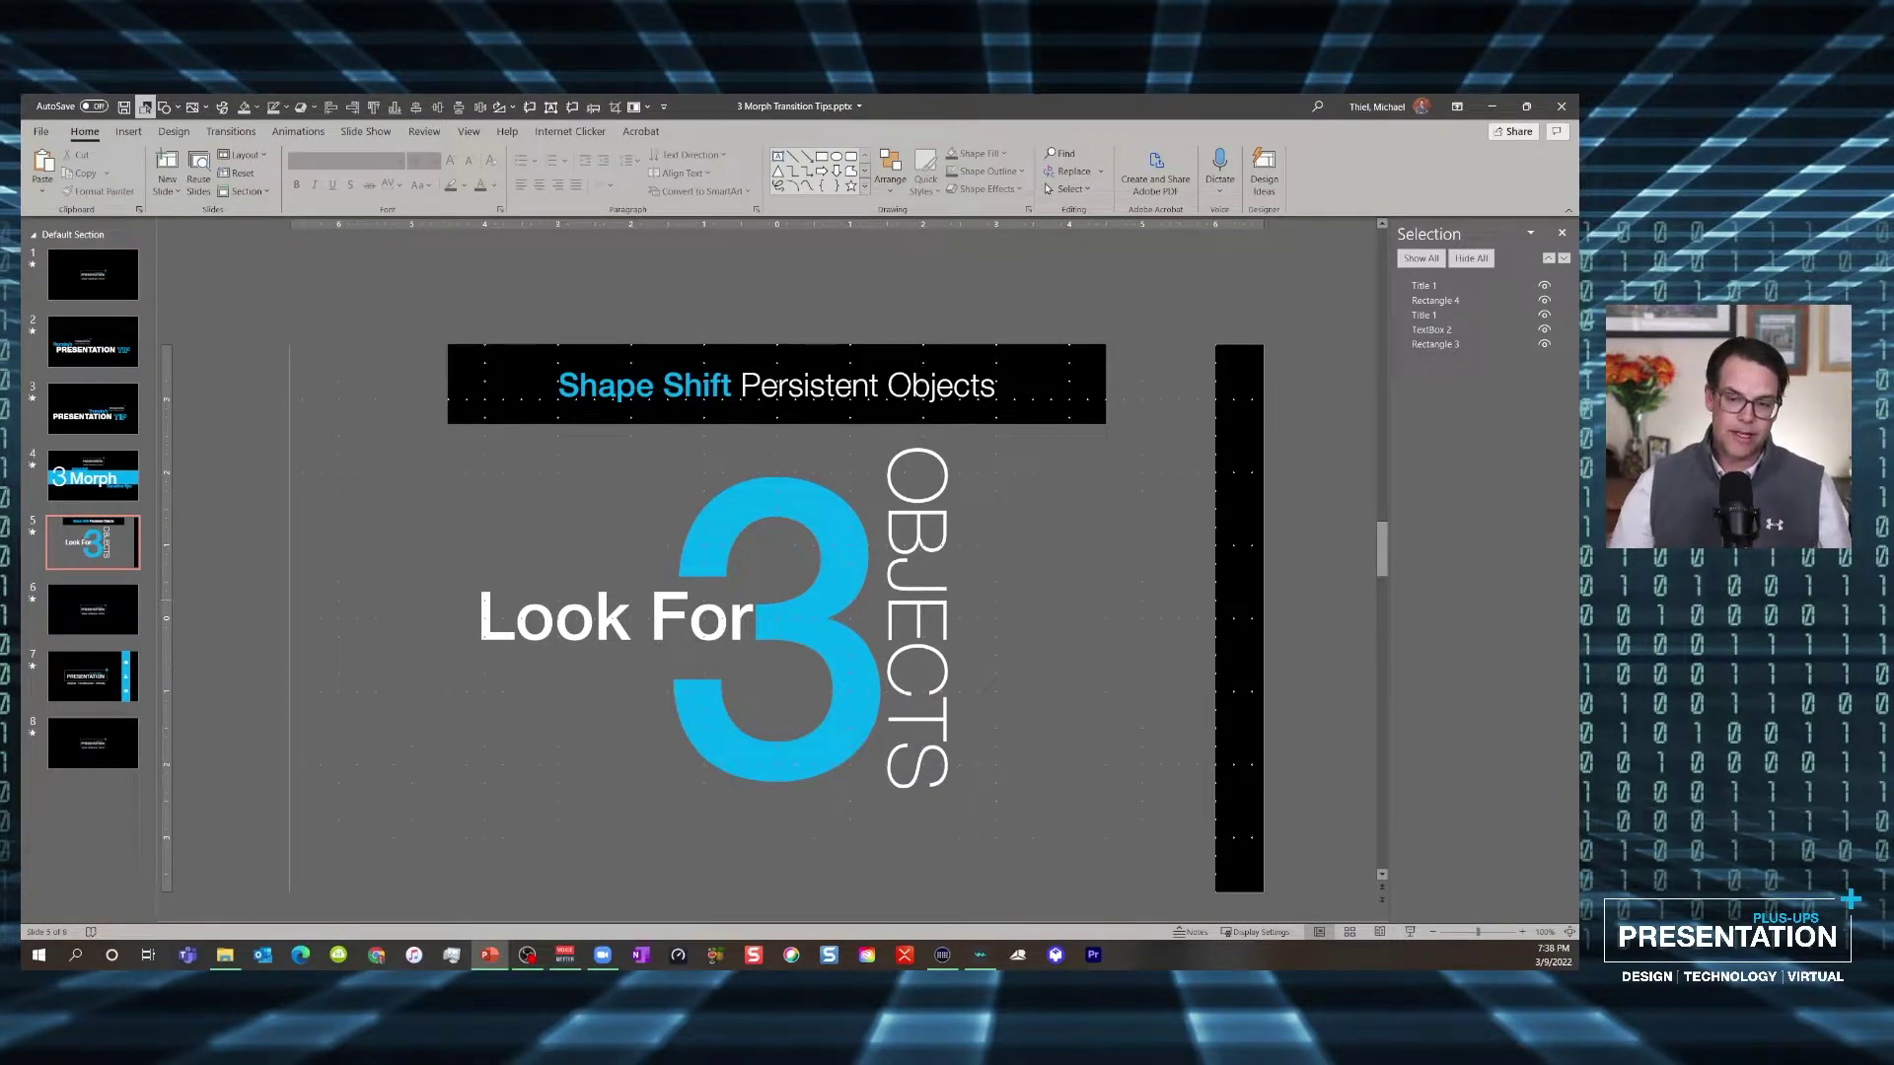
click(93, 477)
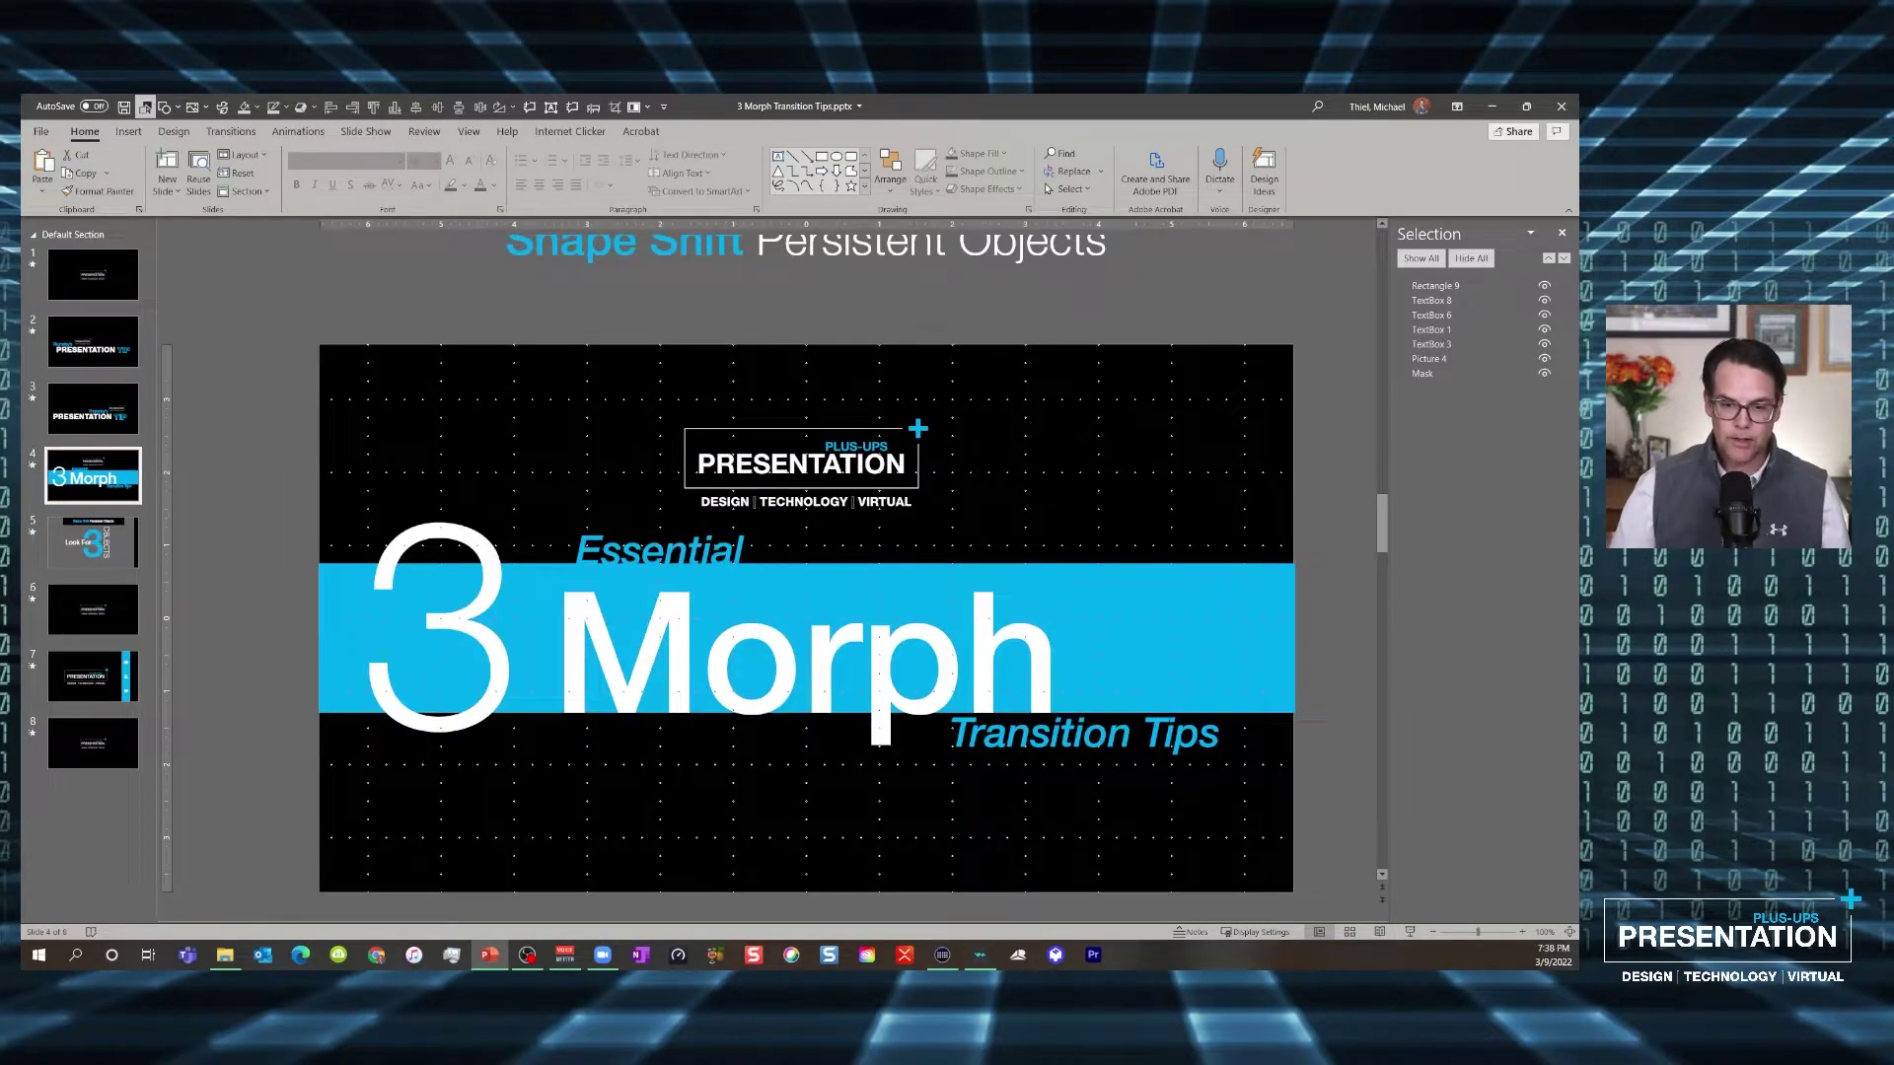
key(Down)
key(Up)
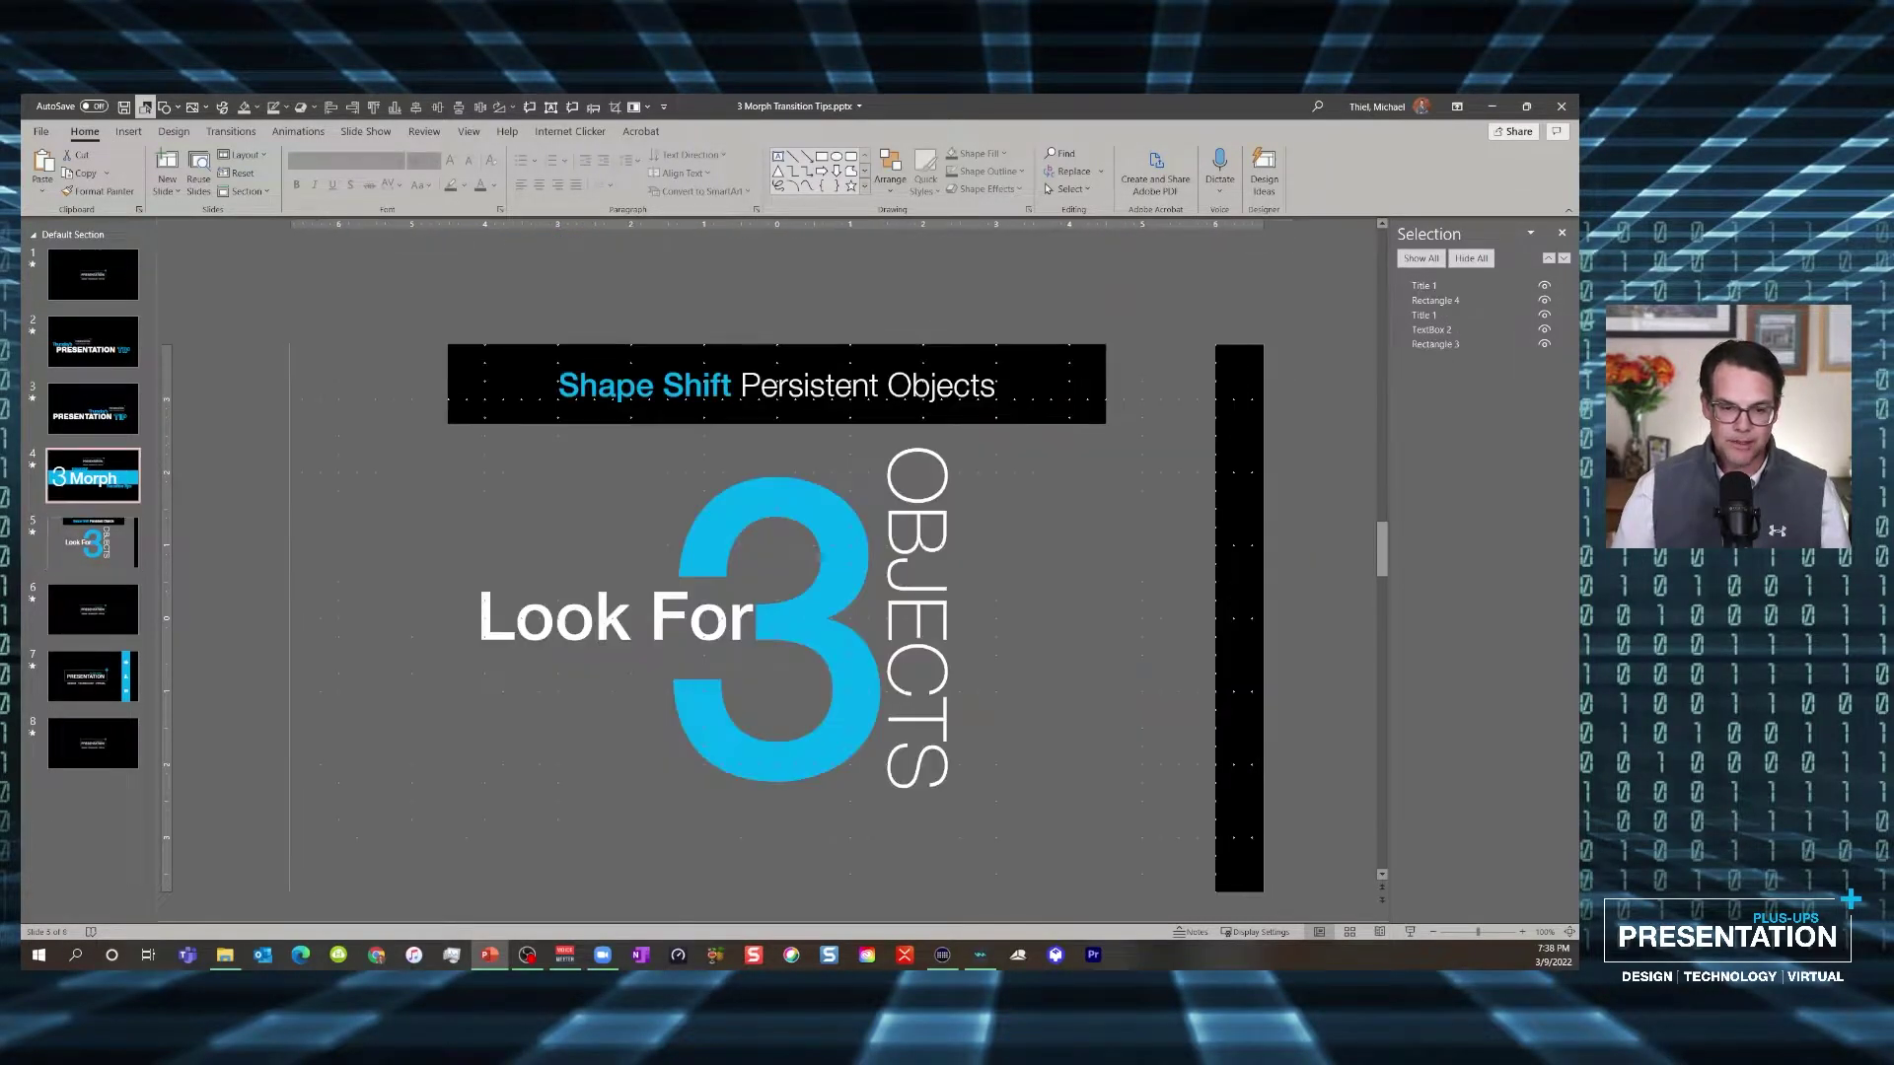
key(Down)
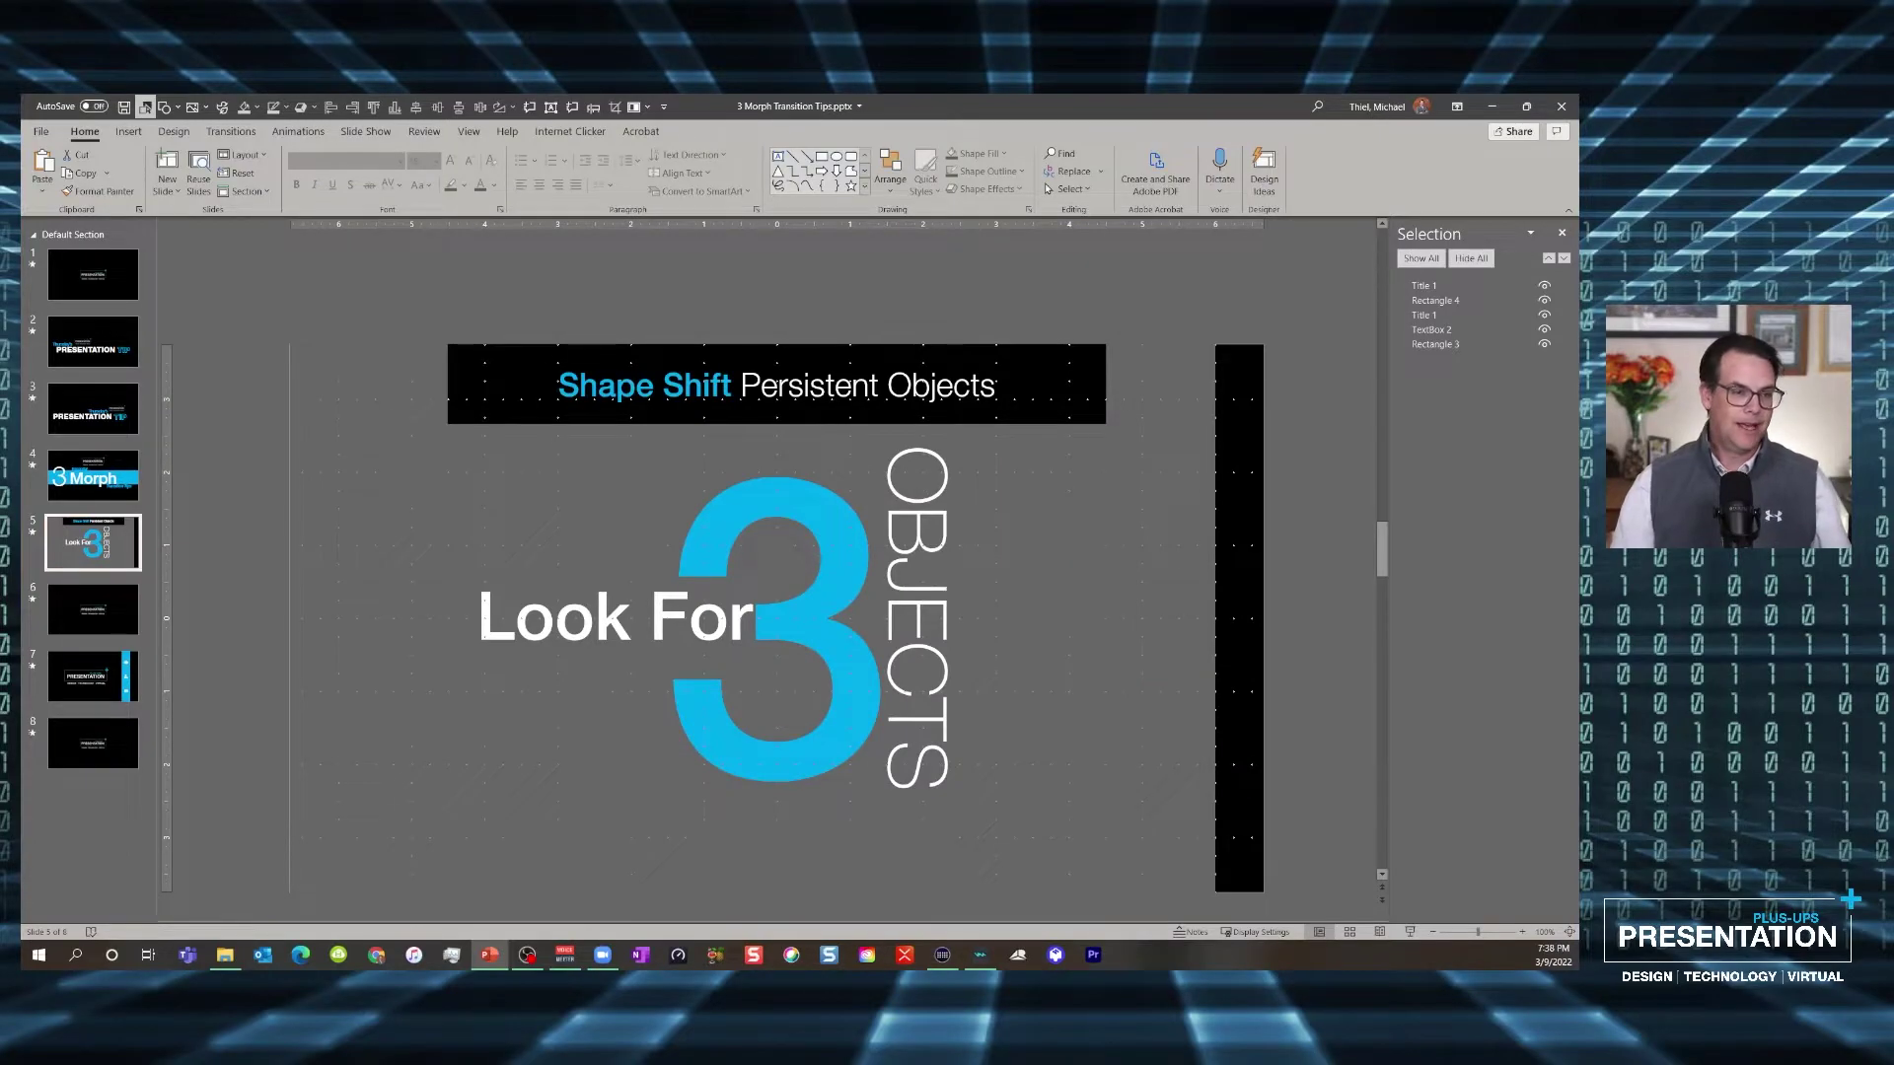
key(Up)
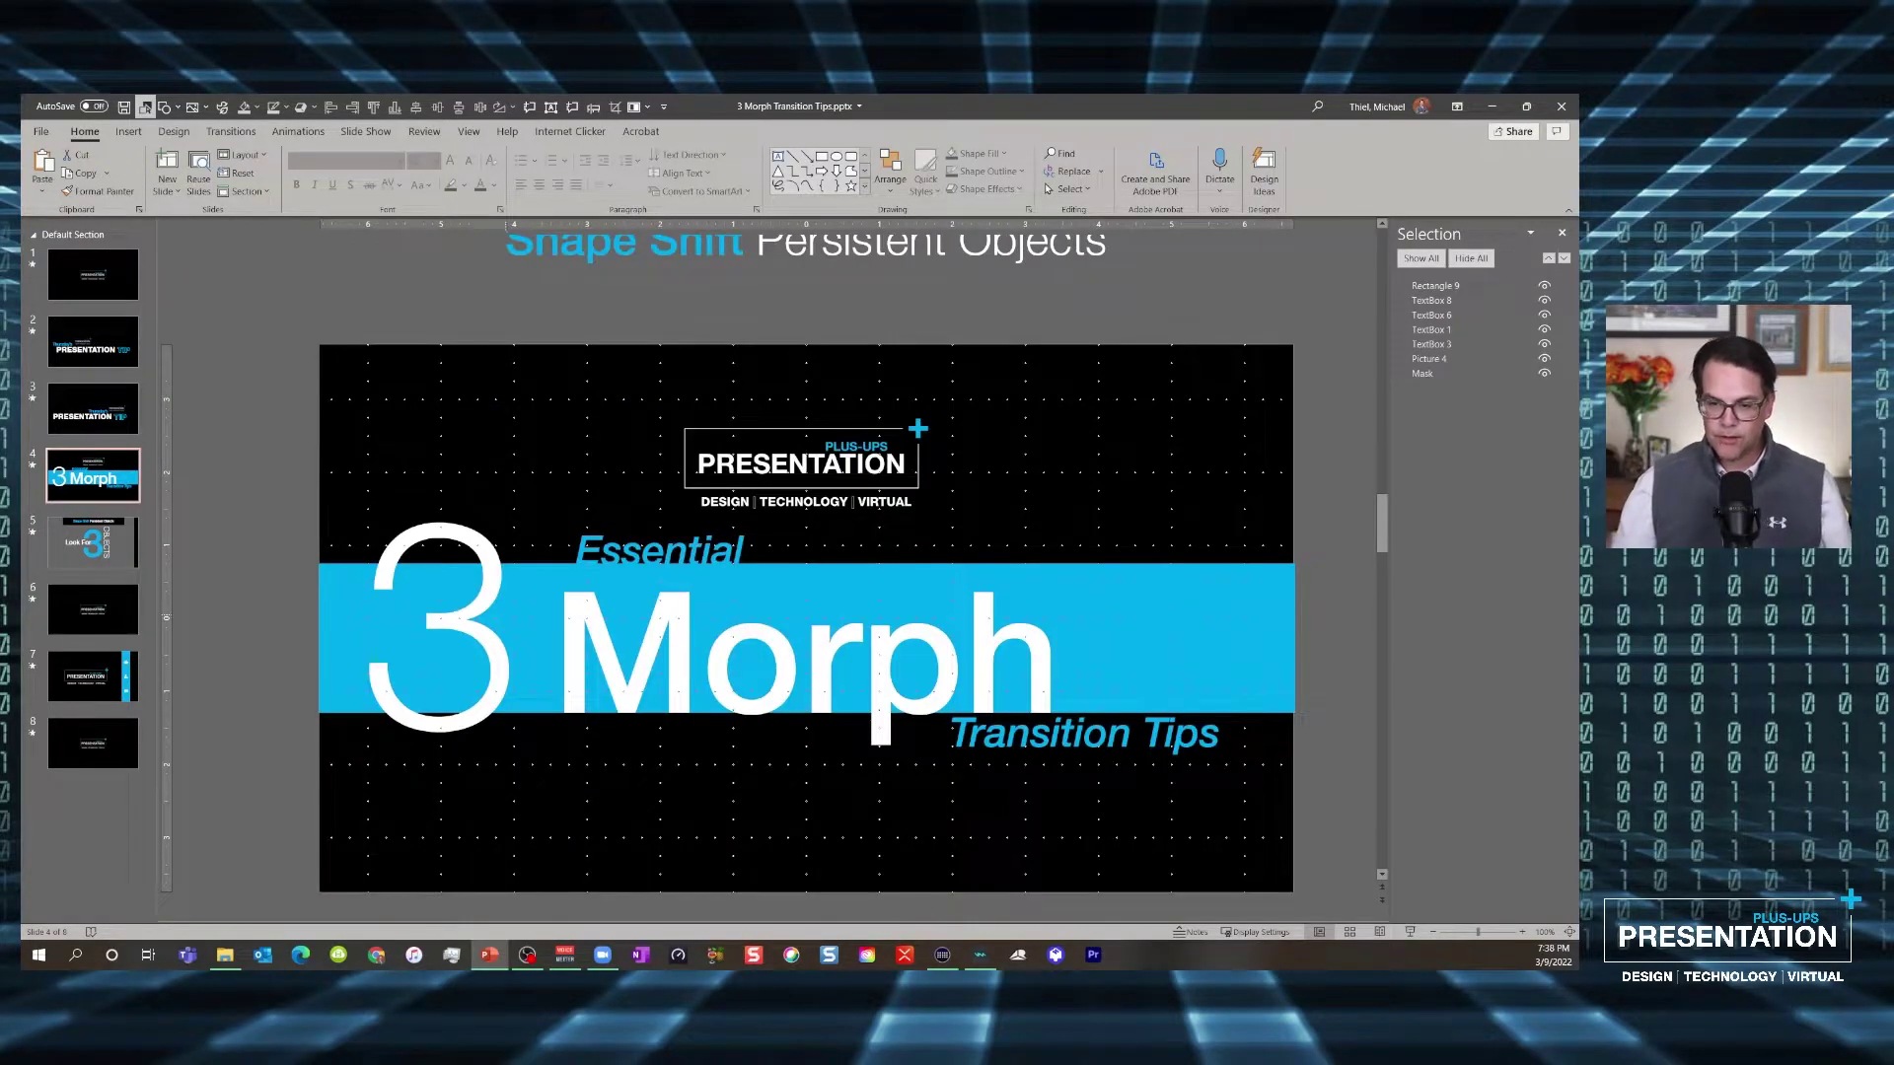
Hide the text box with the large 3 on slide 4 and restore it
click(383, 618)
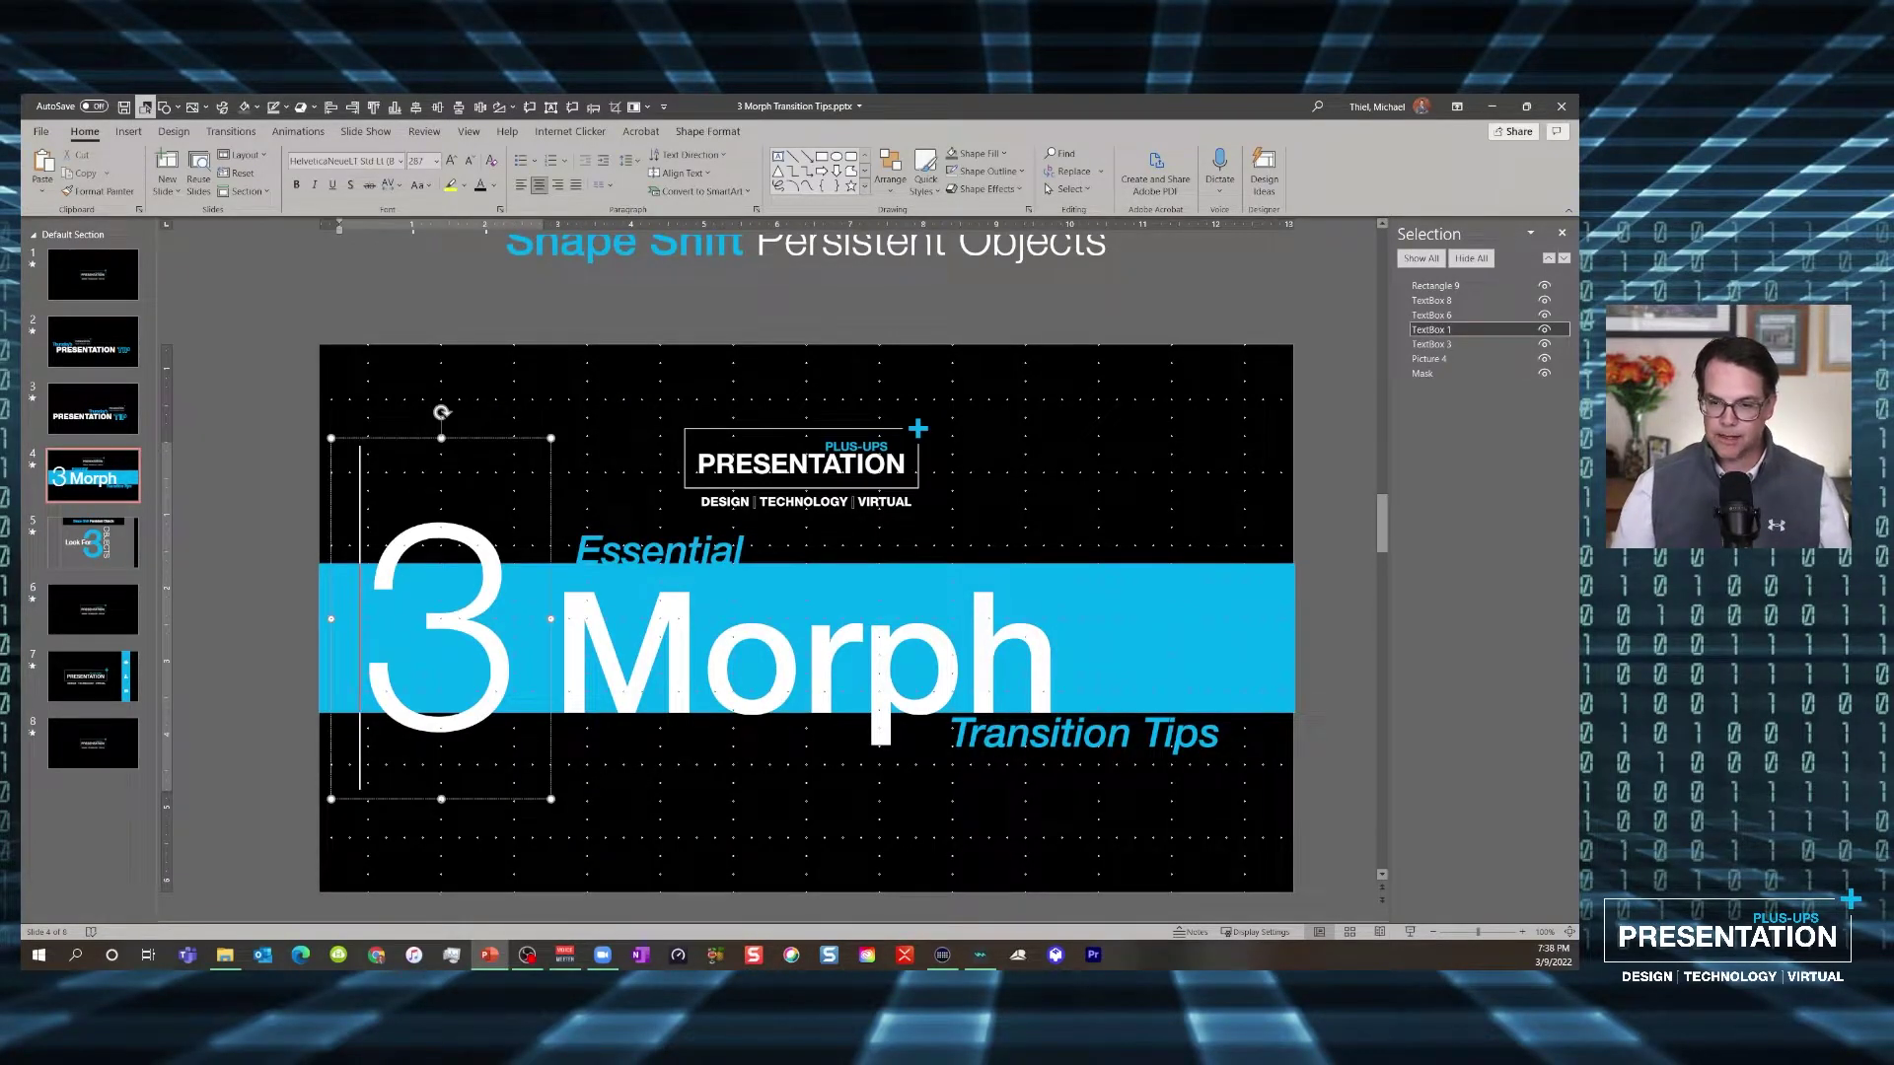
key(Escape)
key(Delete)
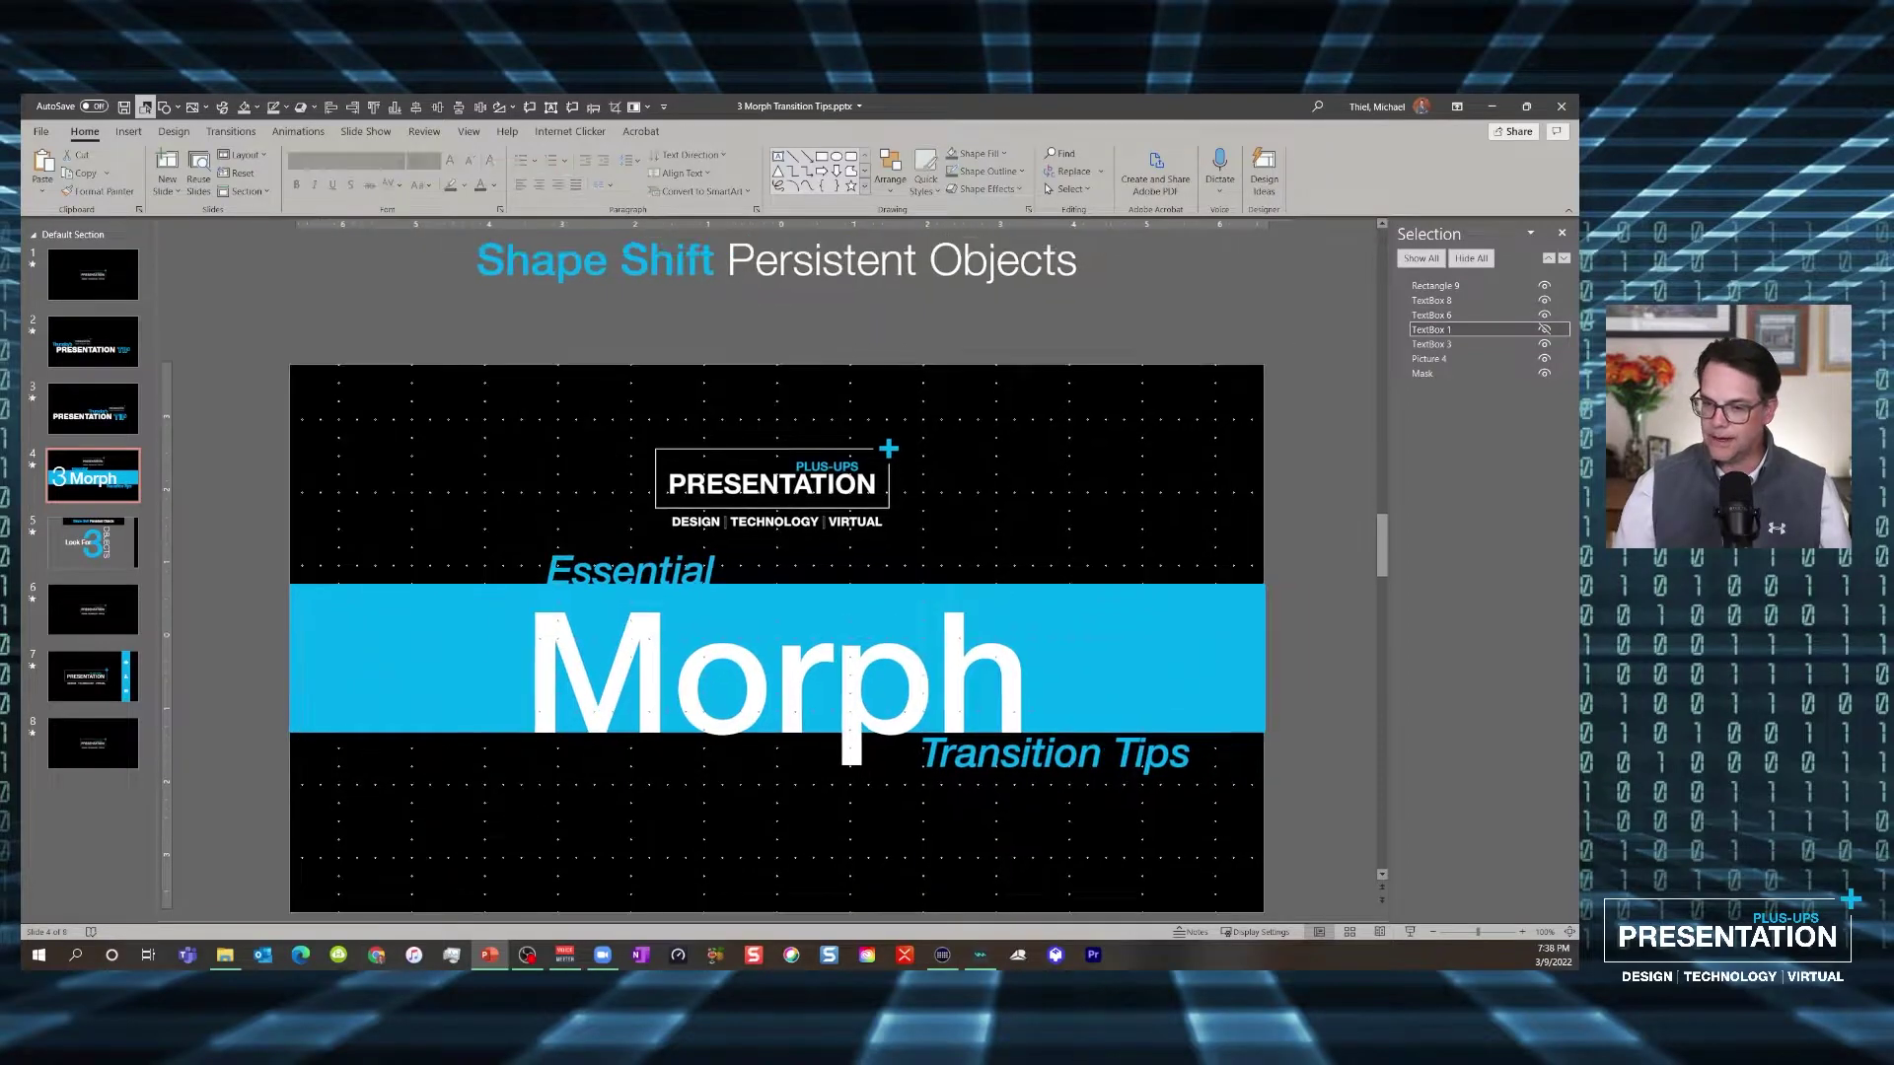
key(ctrl+z)
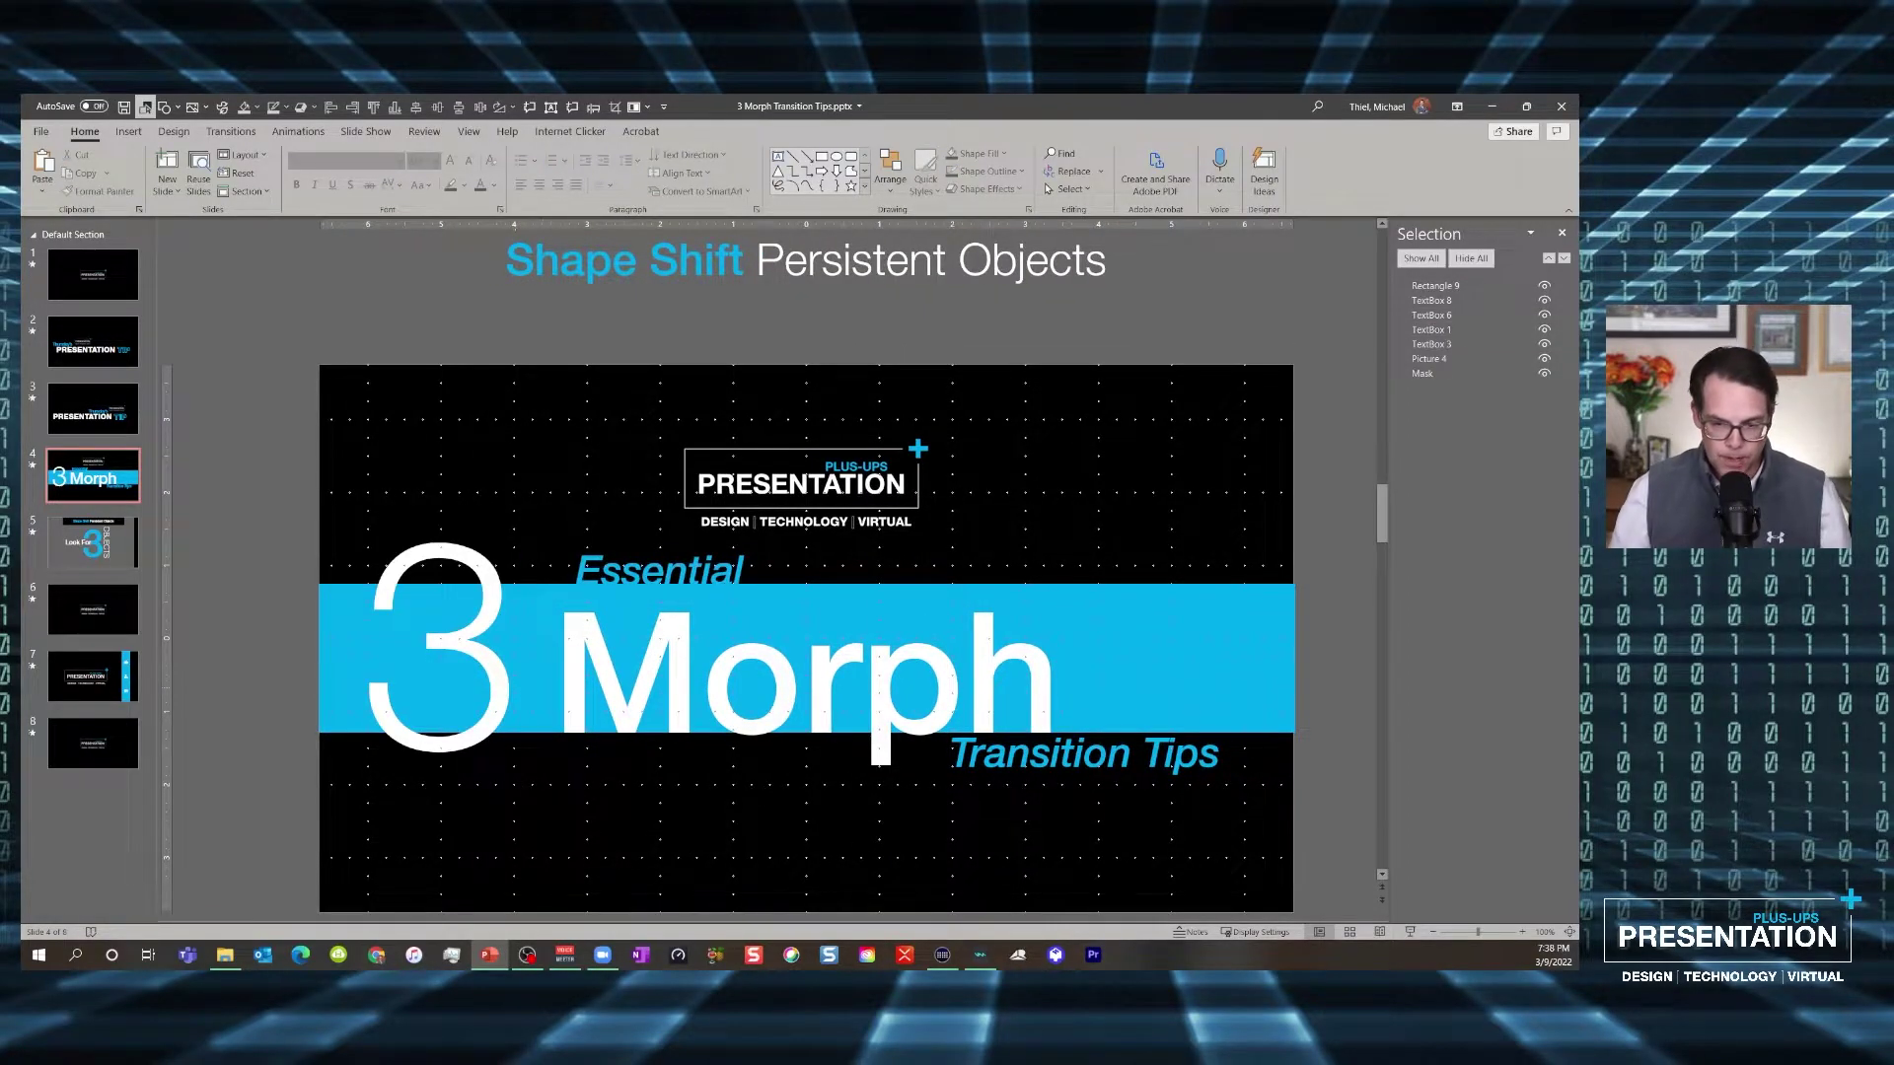
Inspect the text boxes holding the large 3 on slides 4 and 5
click(375, 640)
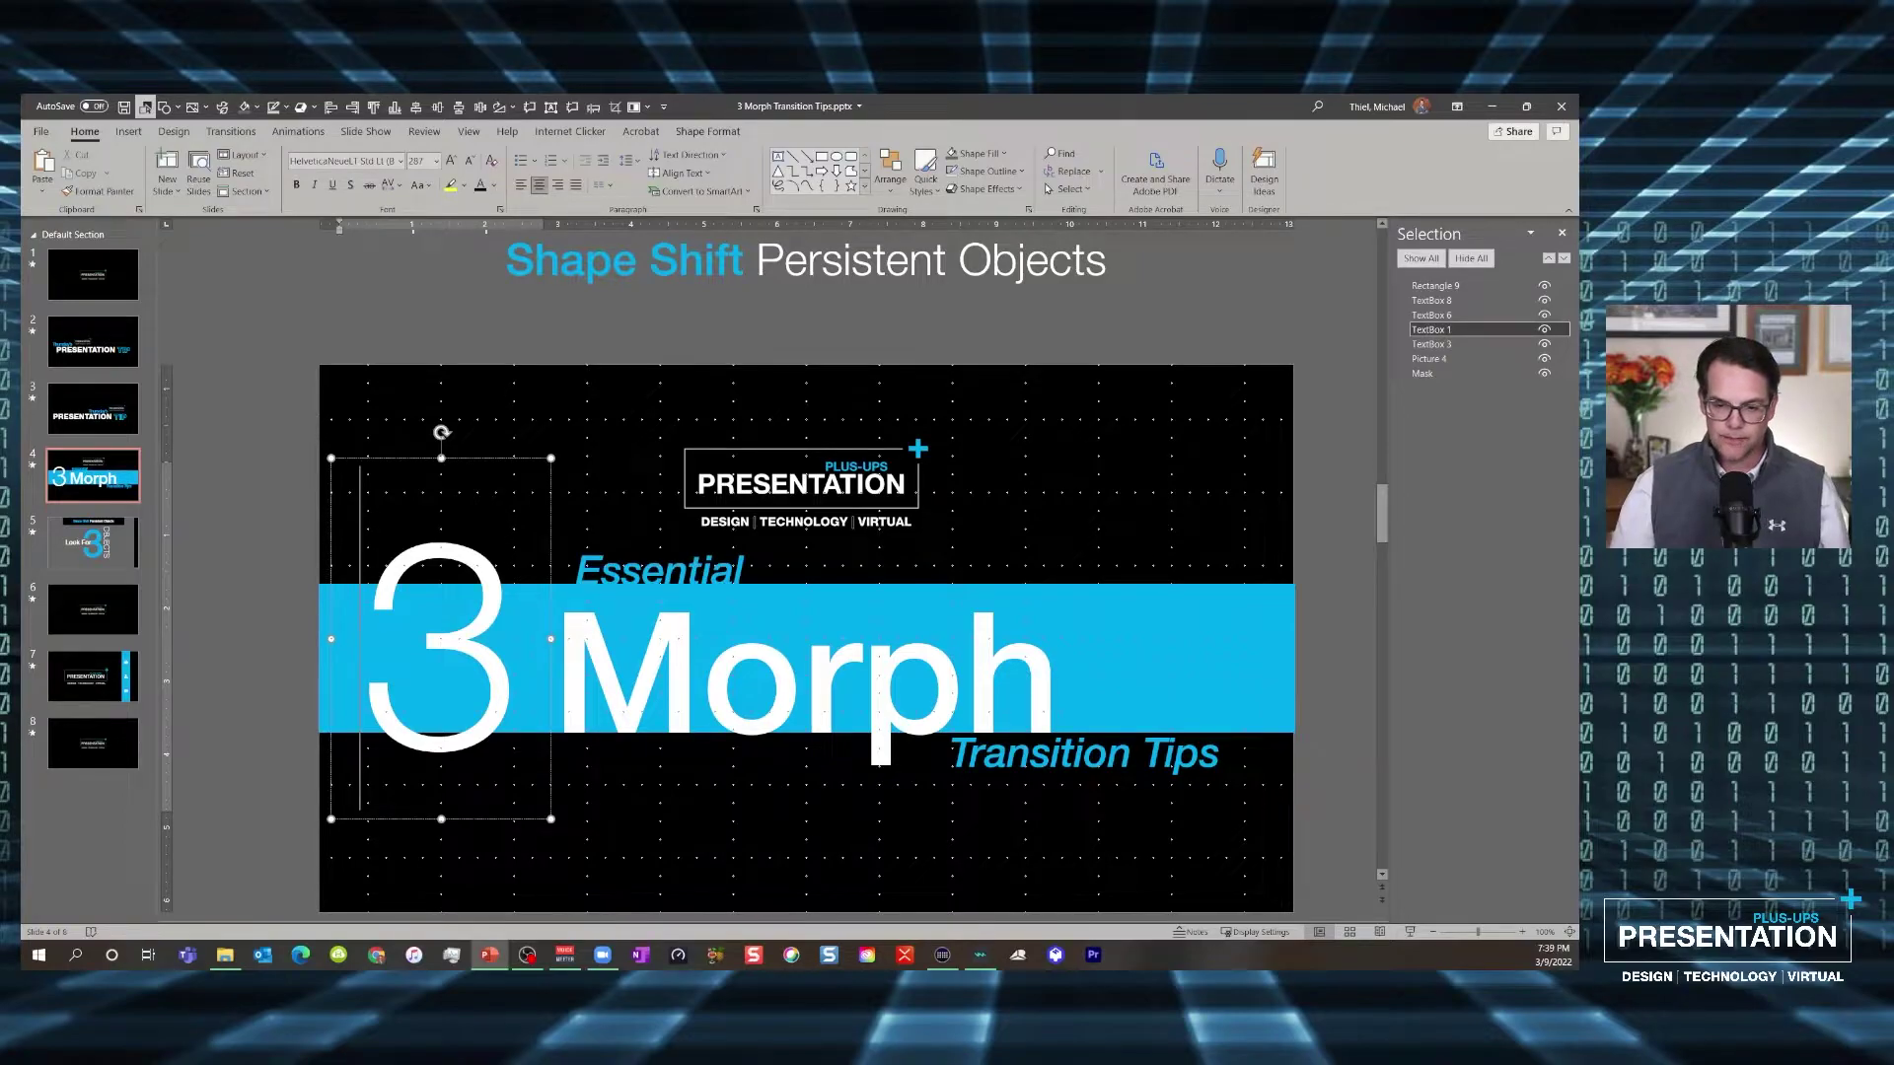
key(ctrl+a)
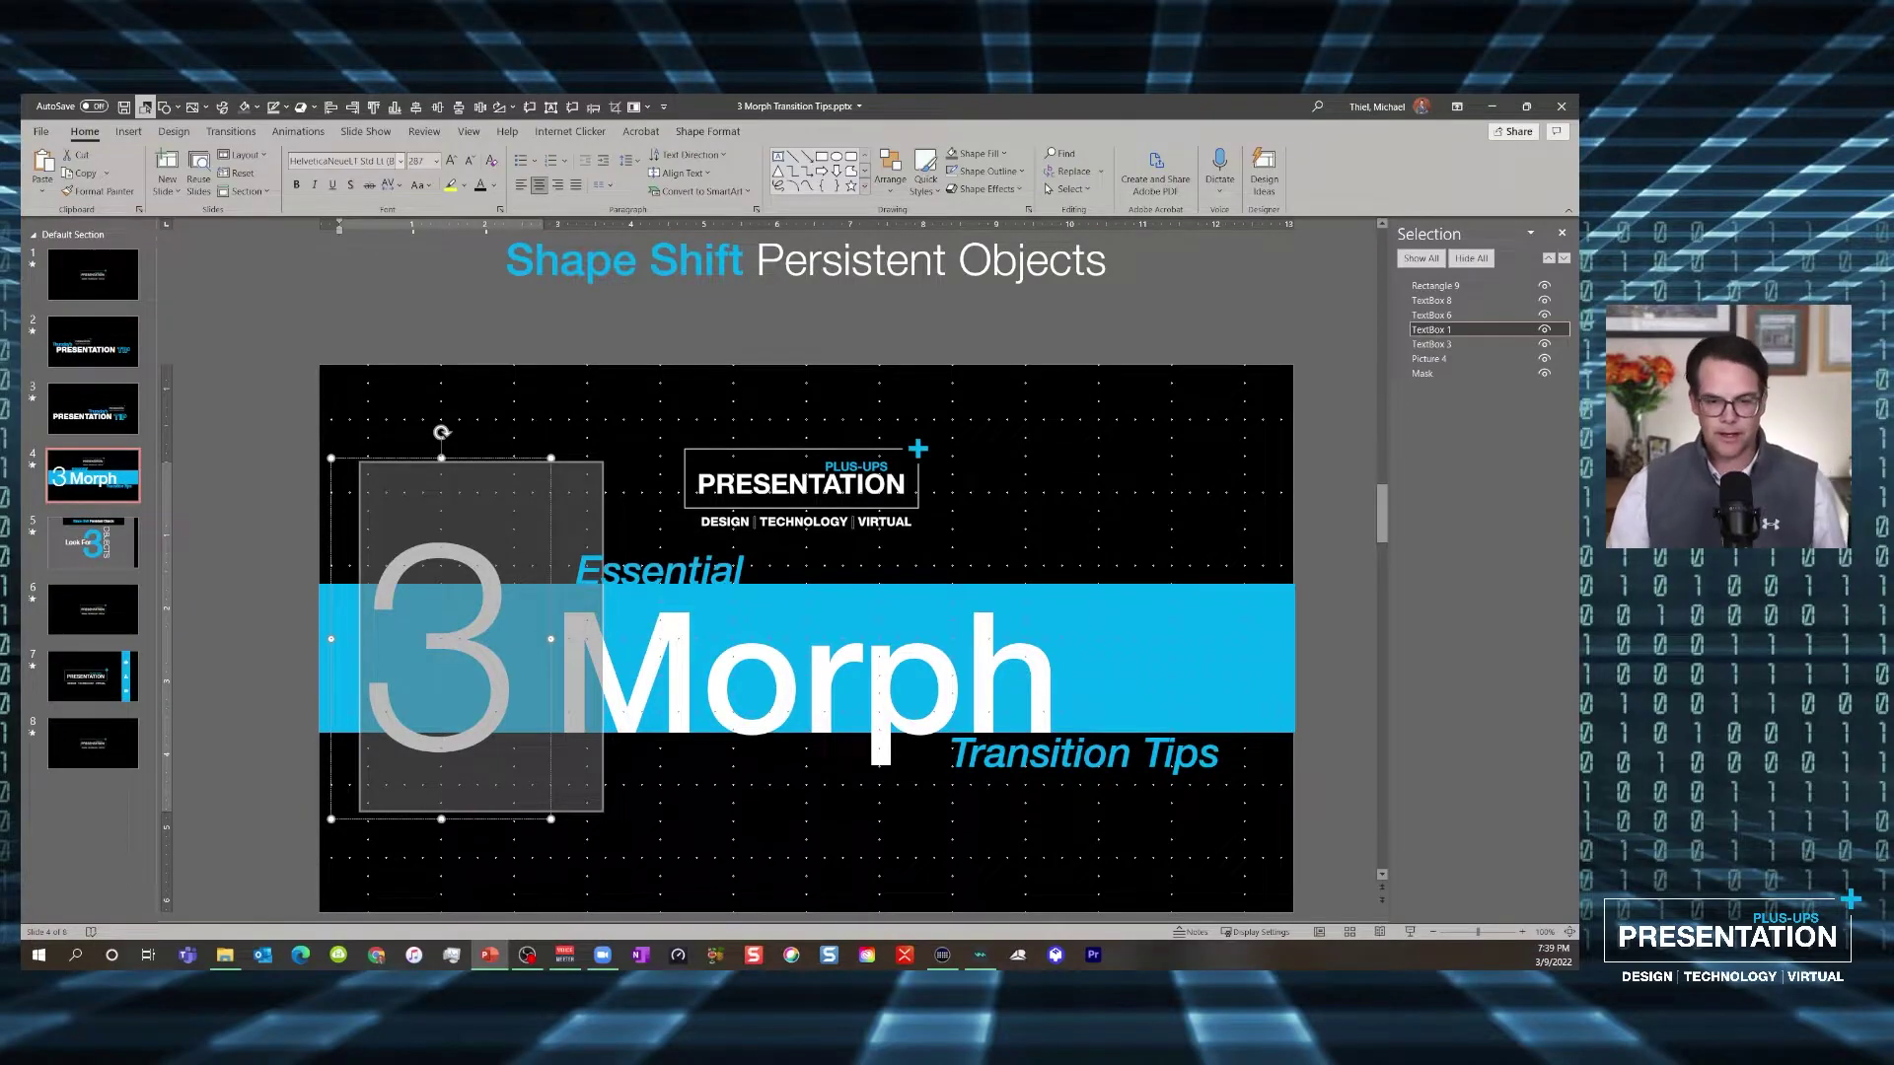
click(93, 542)
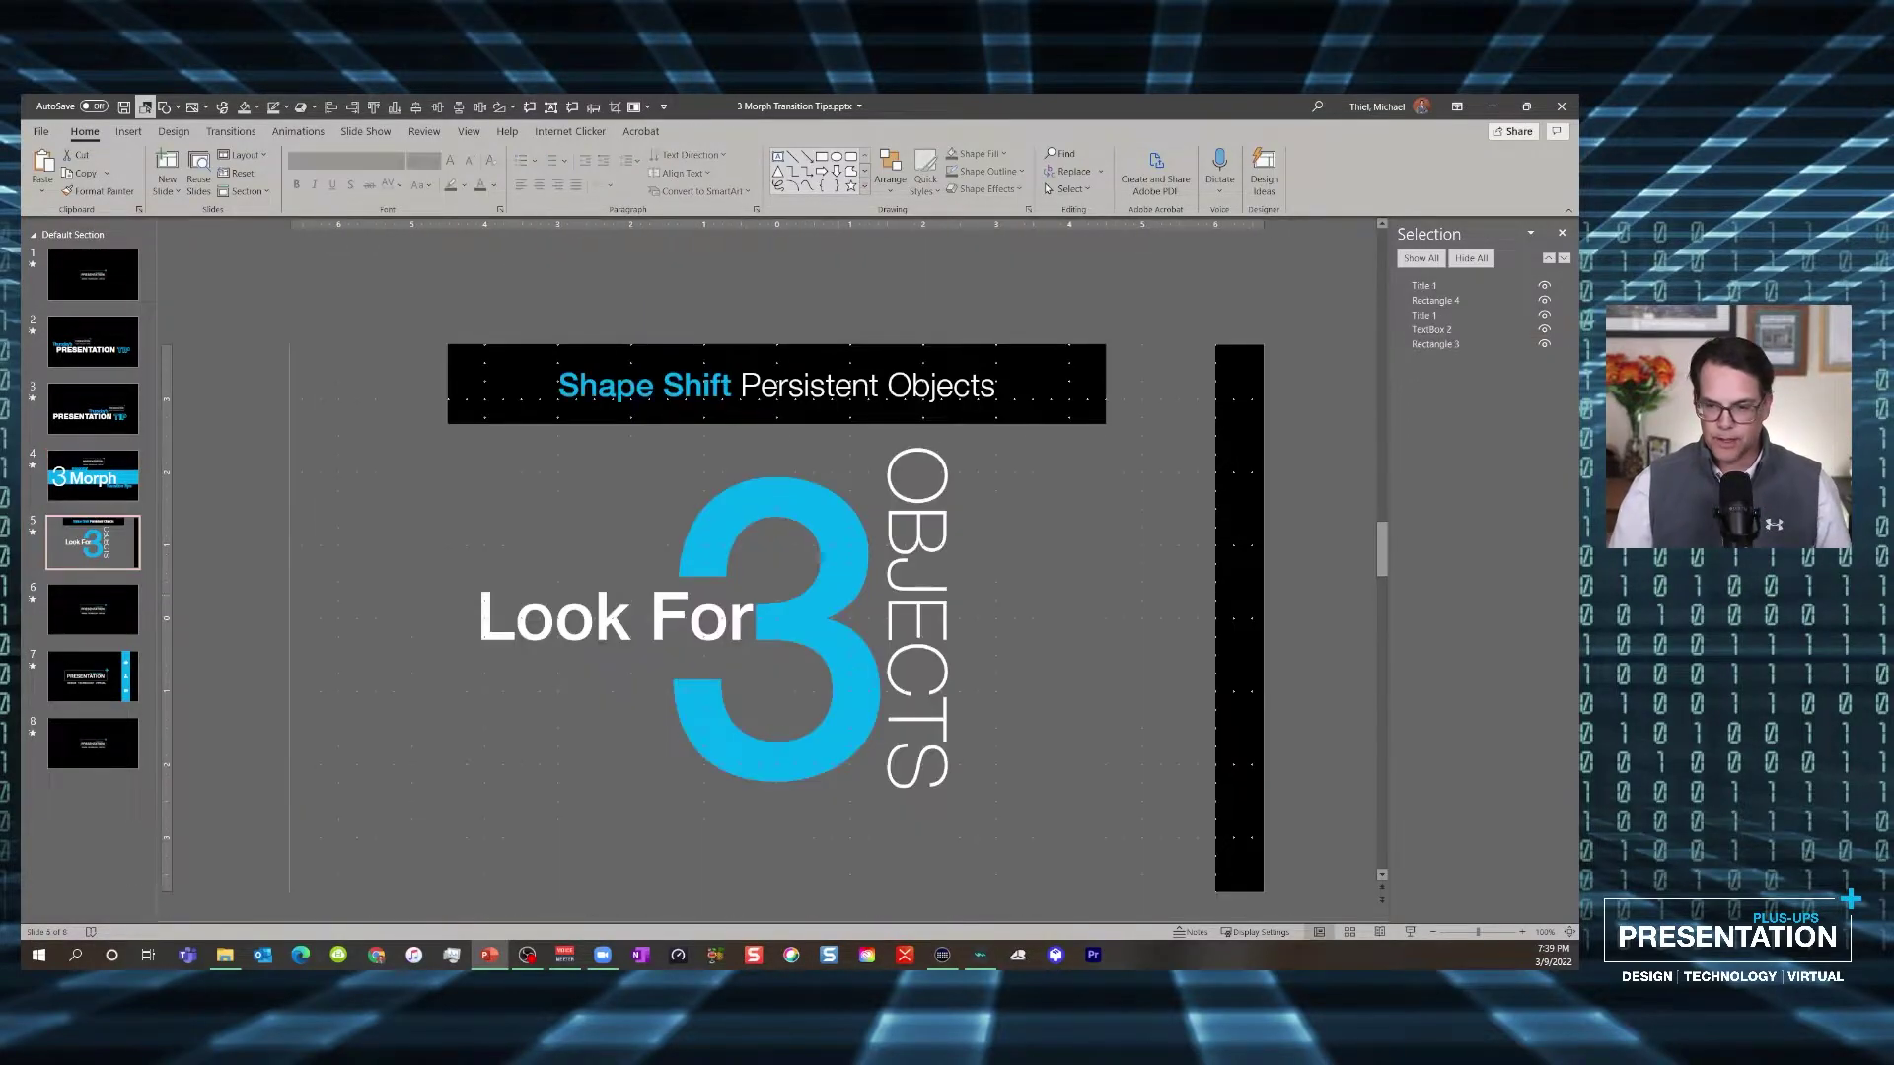
click(822, 559)
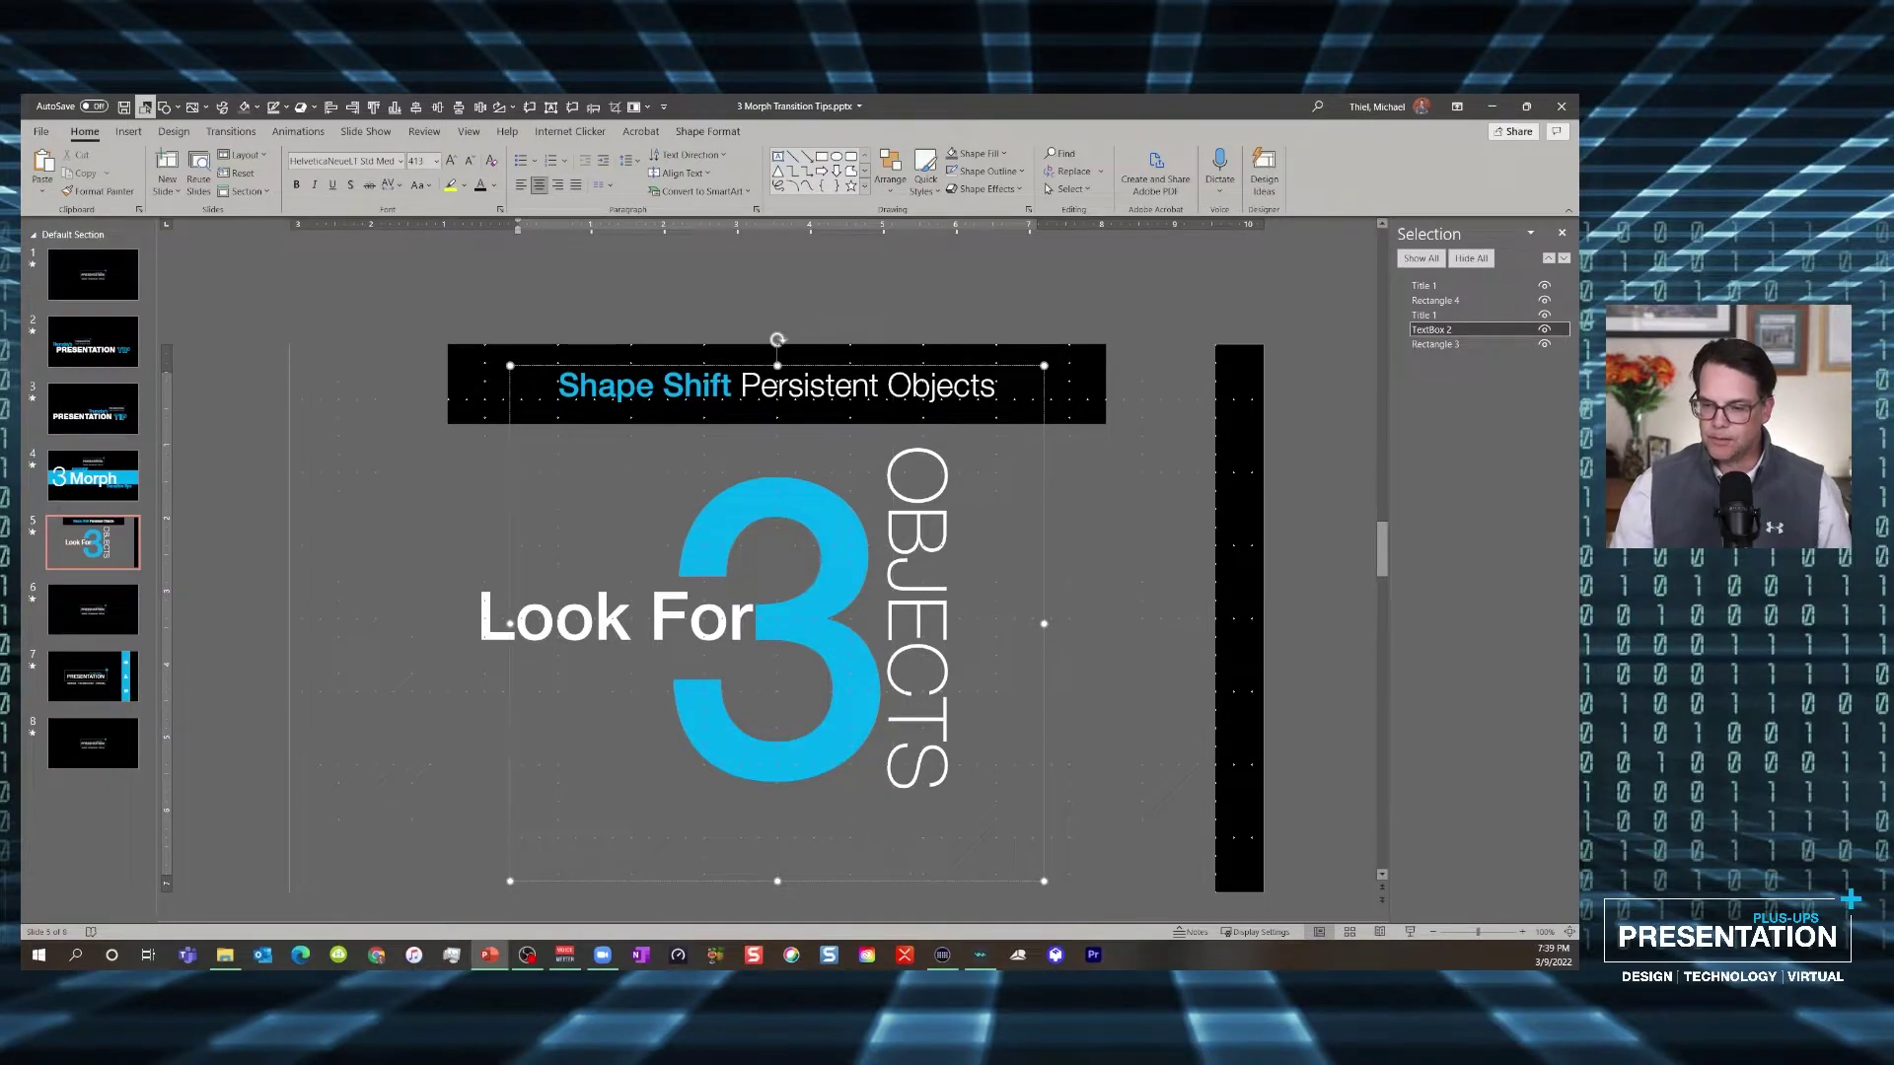
click(92, 476)
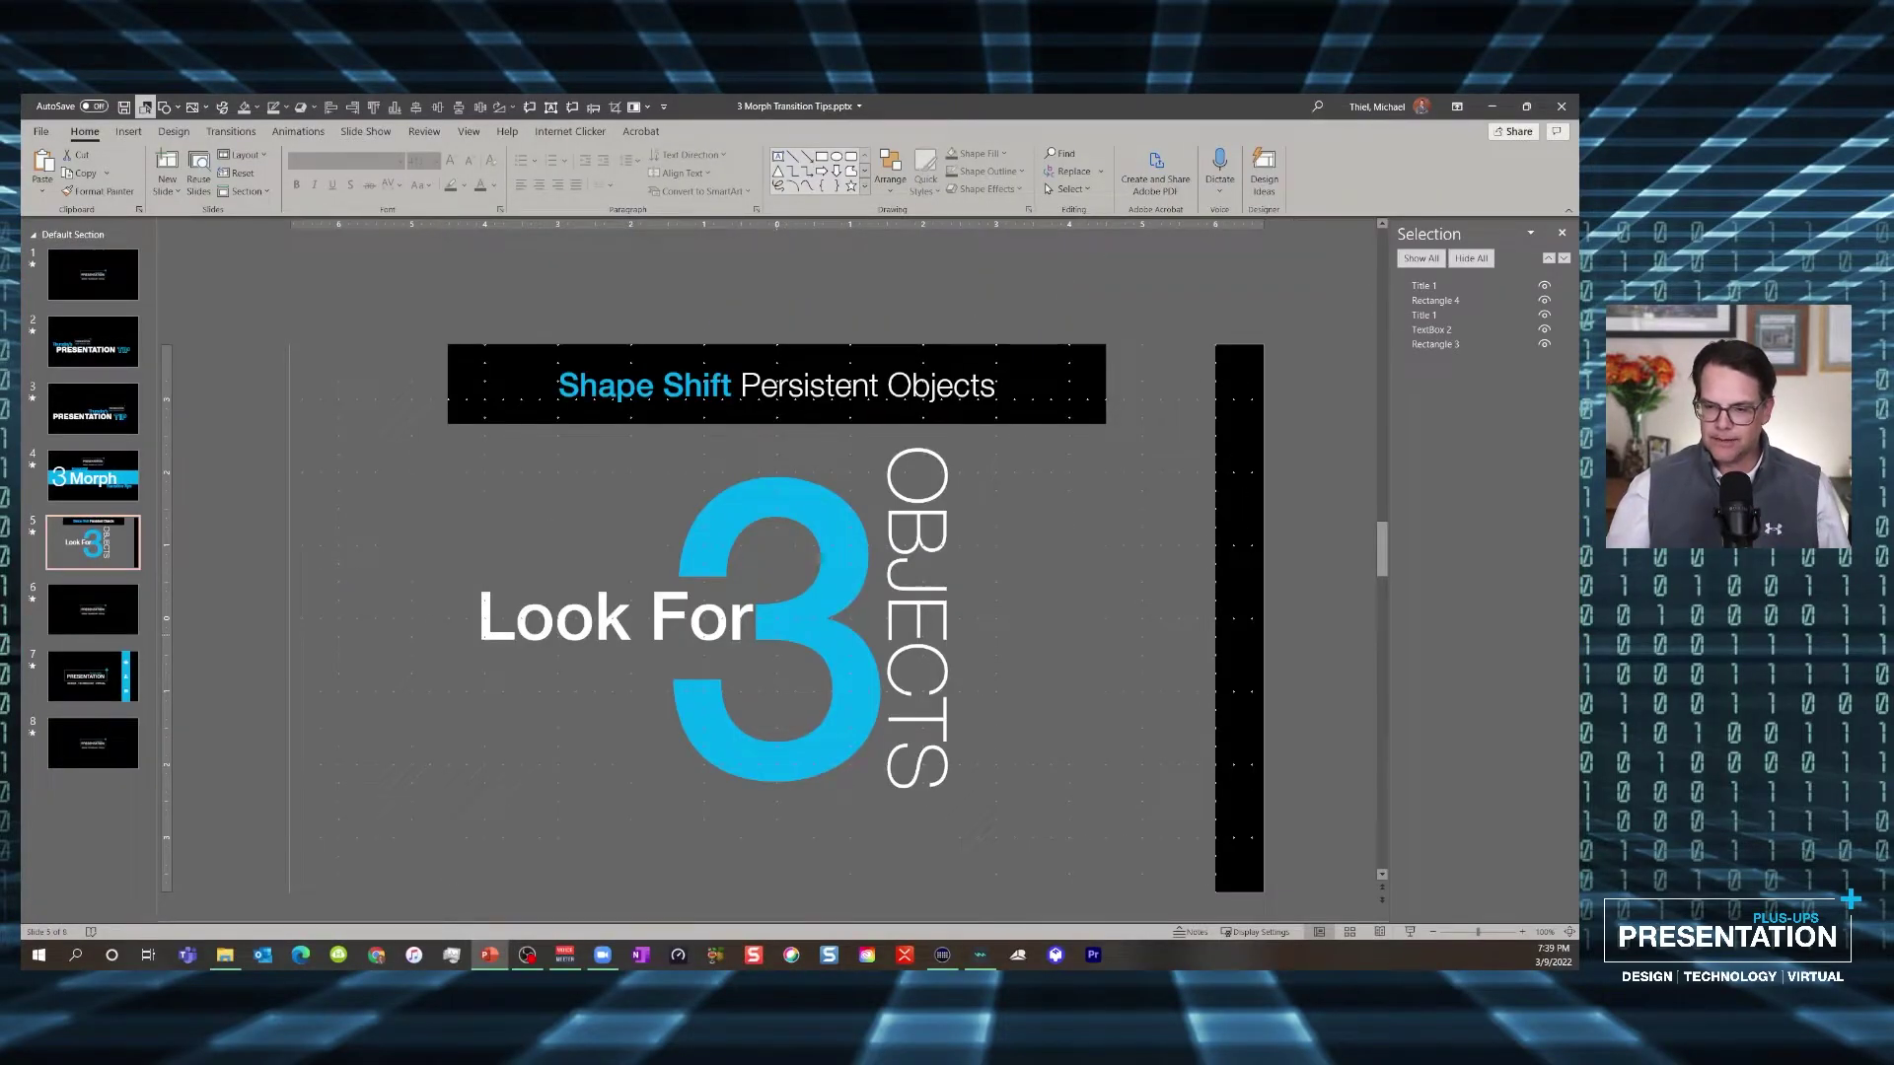
Enlarge the blue 3 on slide 5 to a font size of 2558 pt
click(718, 532)
key(ctrl+a)
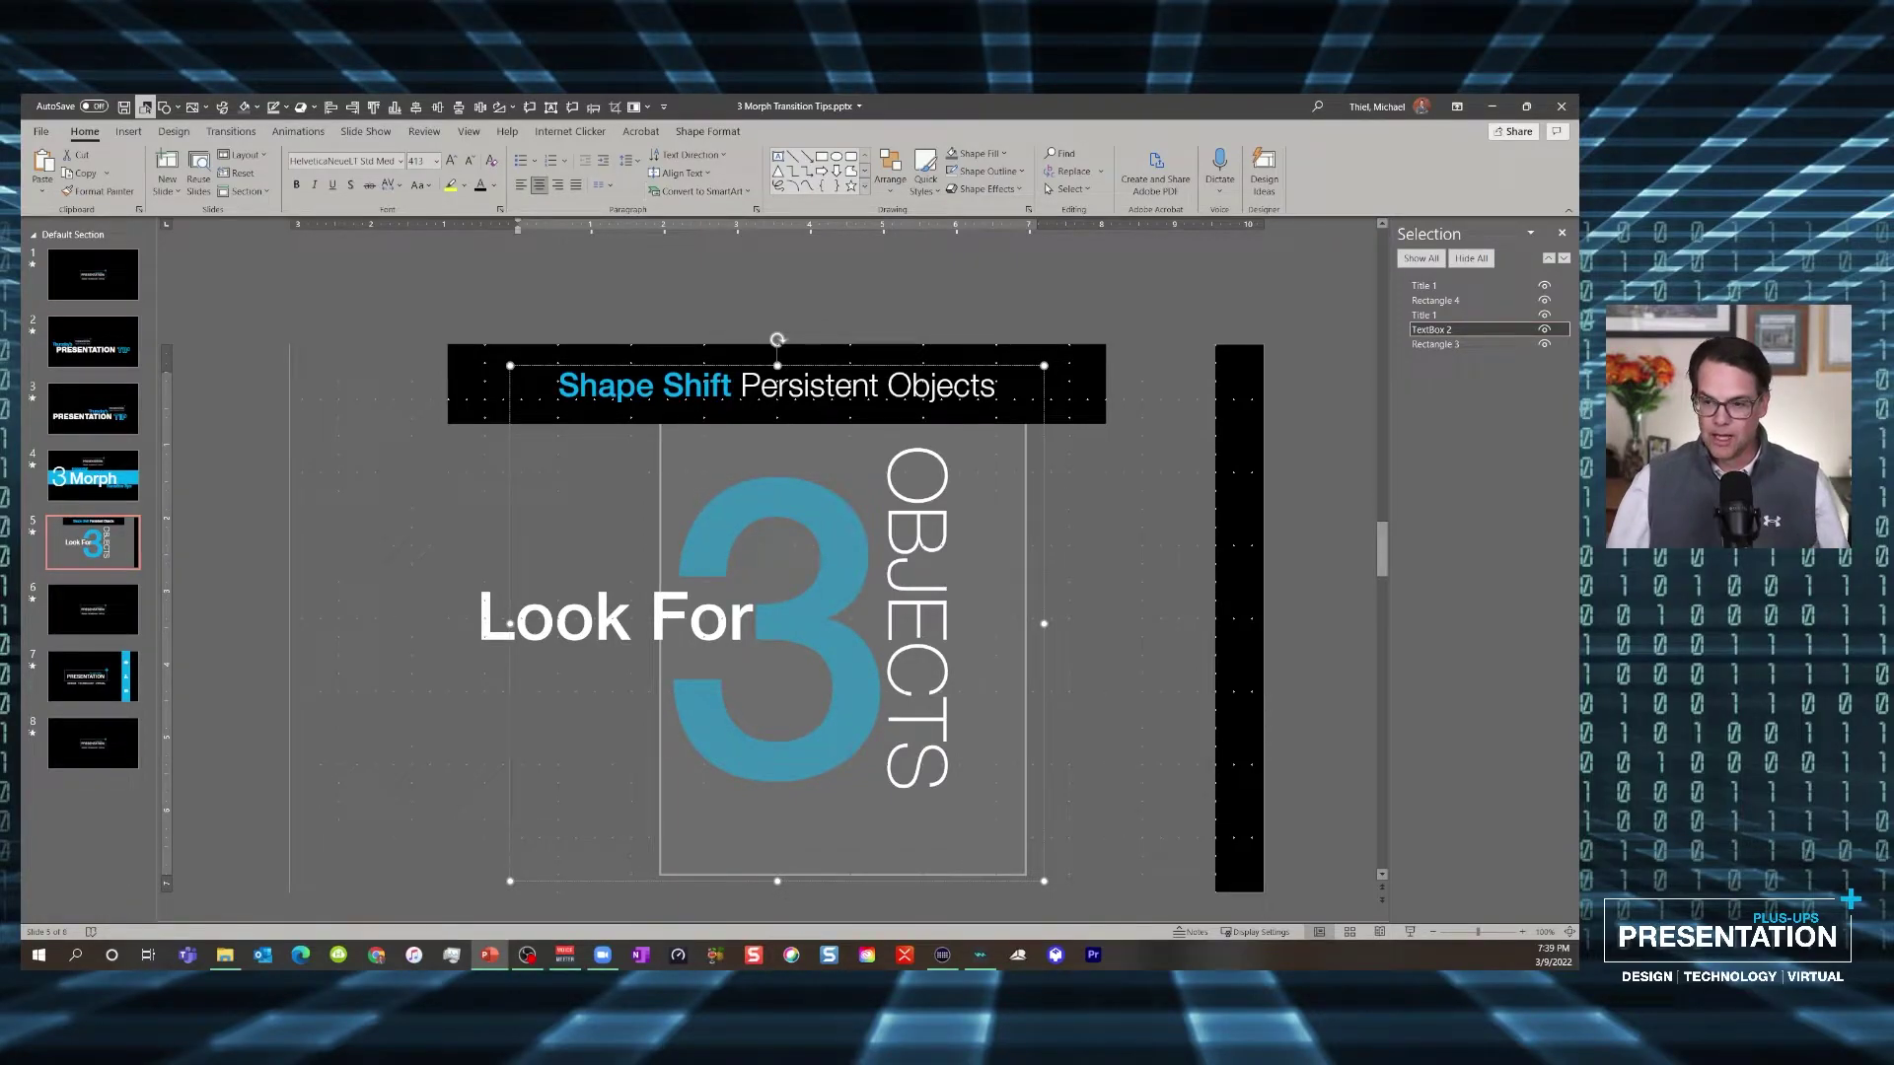
scroll(777, 578, down, 3)
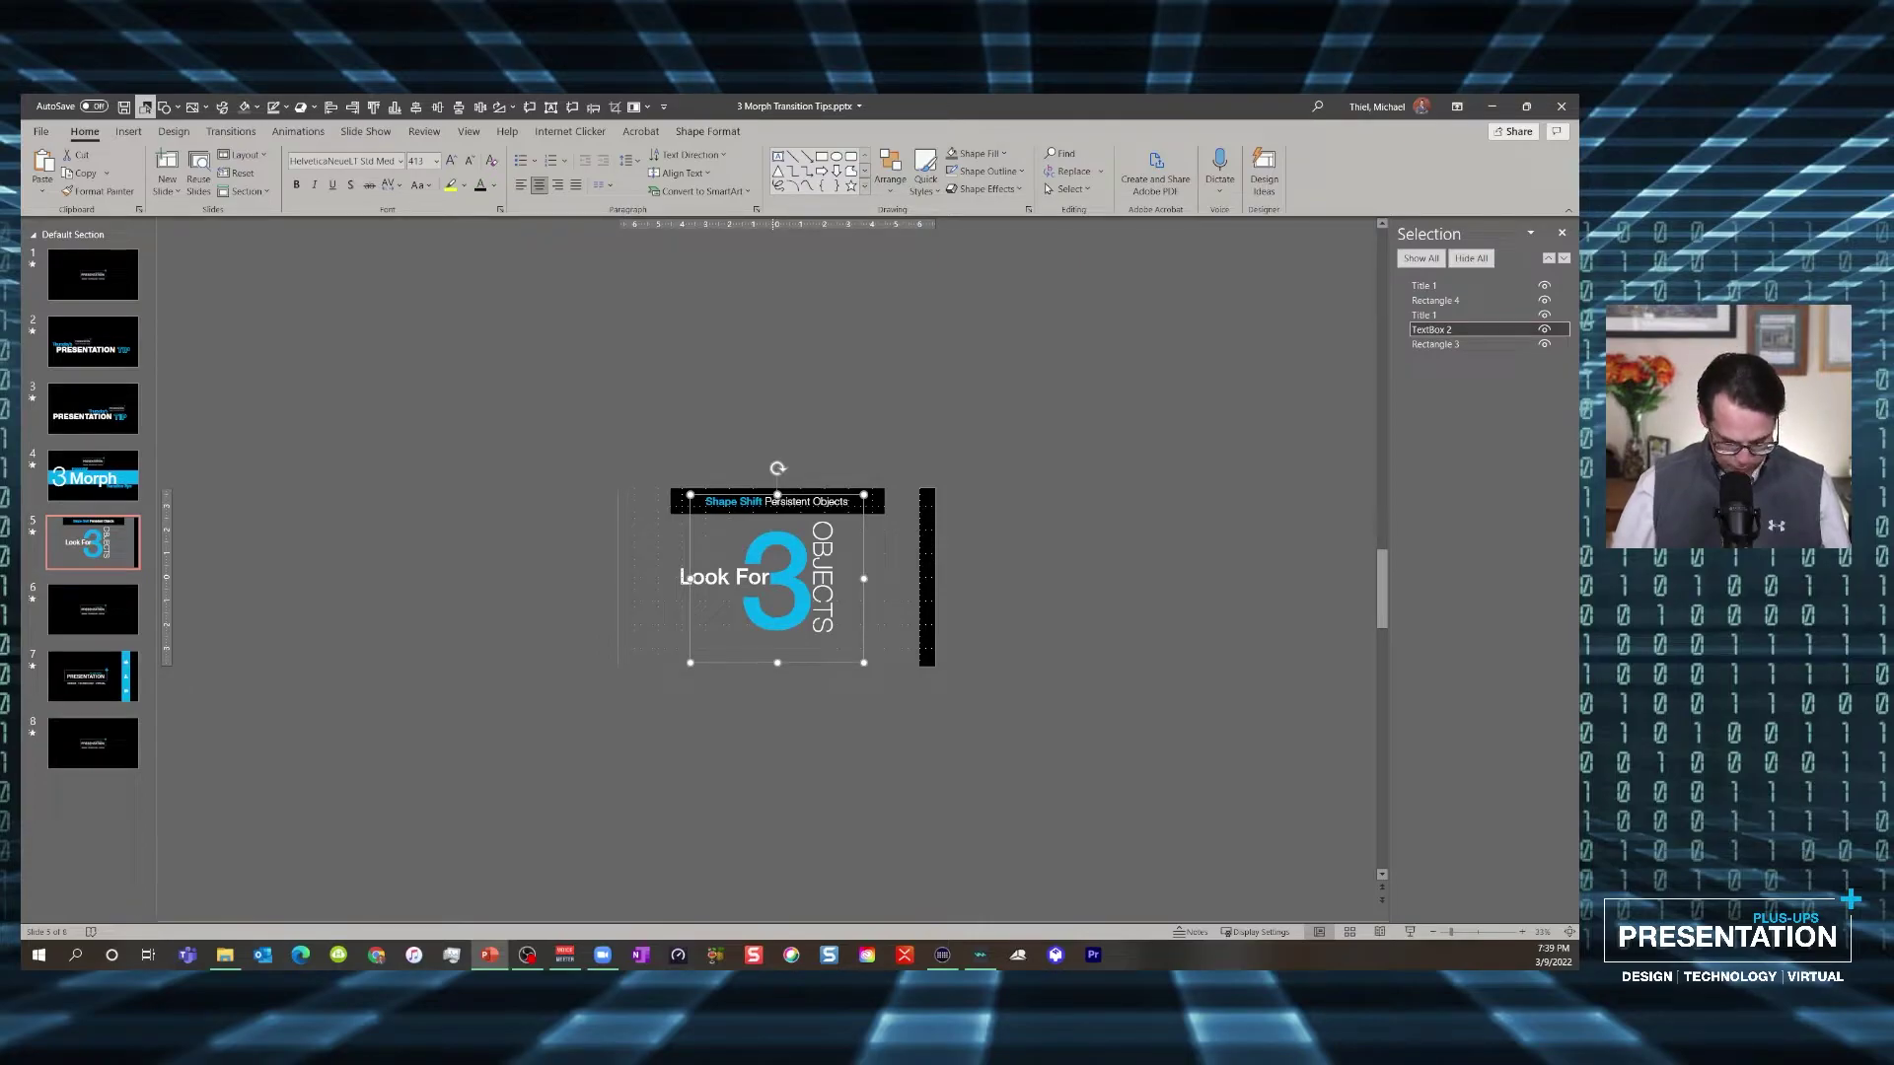
key(ctrl+shift+period)
key(ctrl+shift+period)
key(ctrl+shift+period)
key(ctrl+shift+period)
key(ctrl+shift+period)
key(ctrl+shift+period)
key(ctrl+shift+period)
key(ctrl+shift+period)
key(ctrl+shift+period)
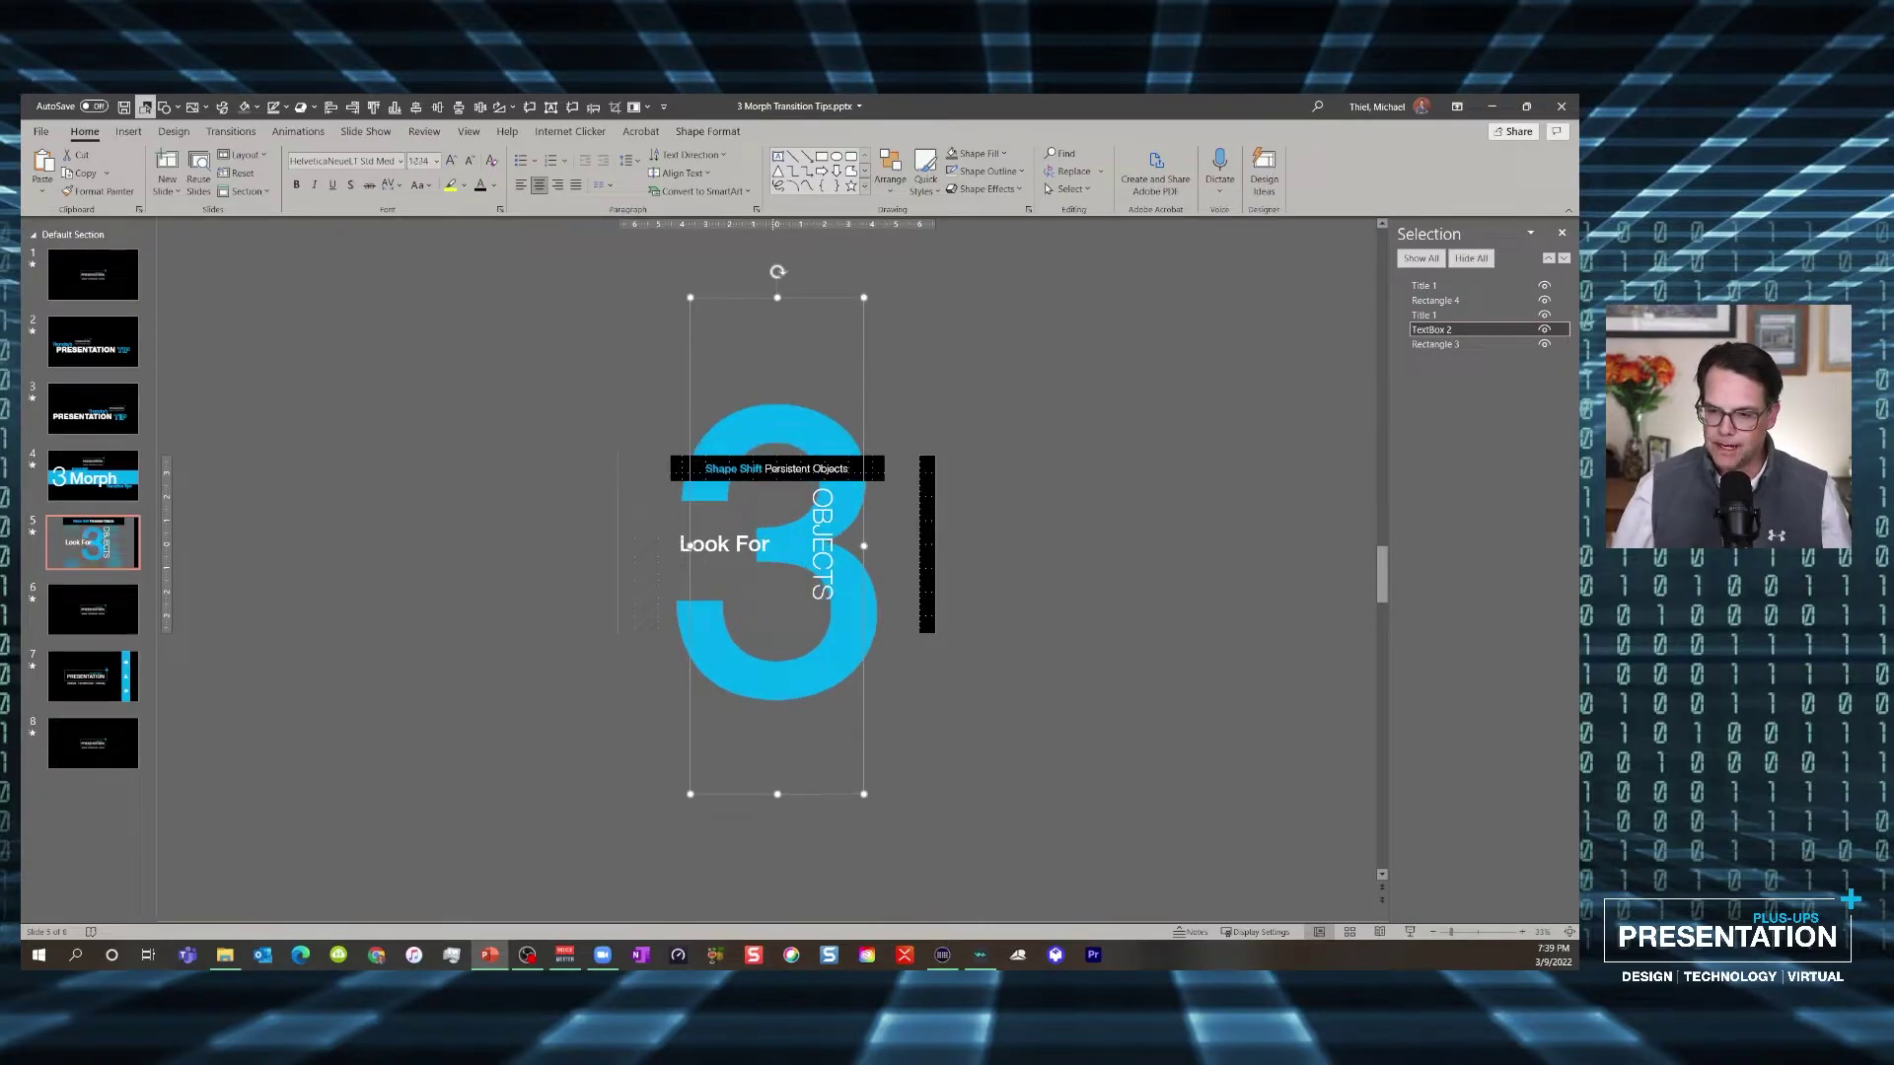
key(ctrl+shift+period)
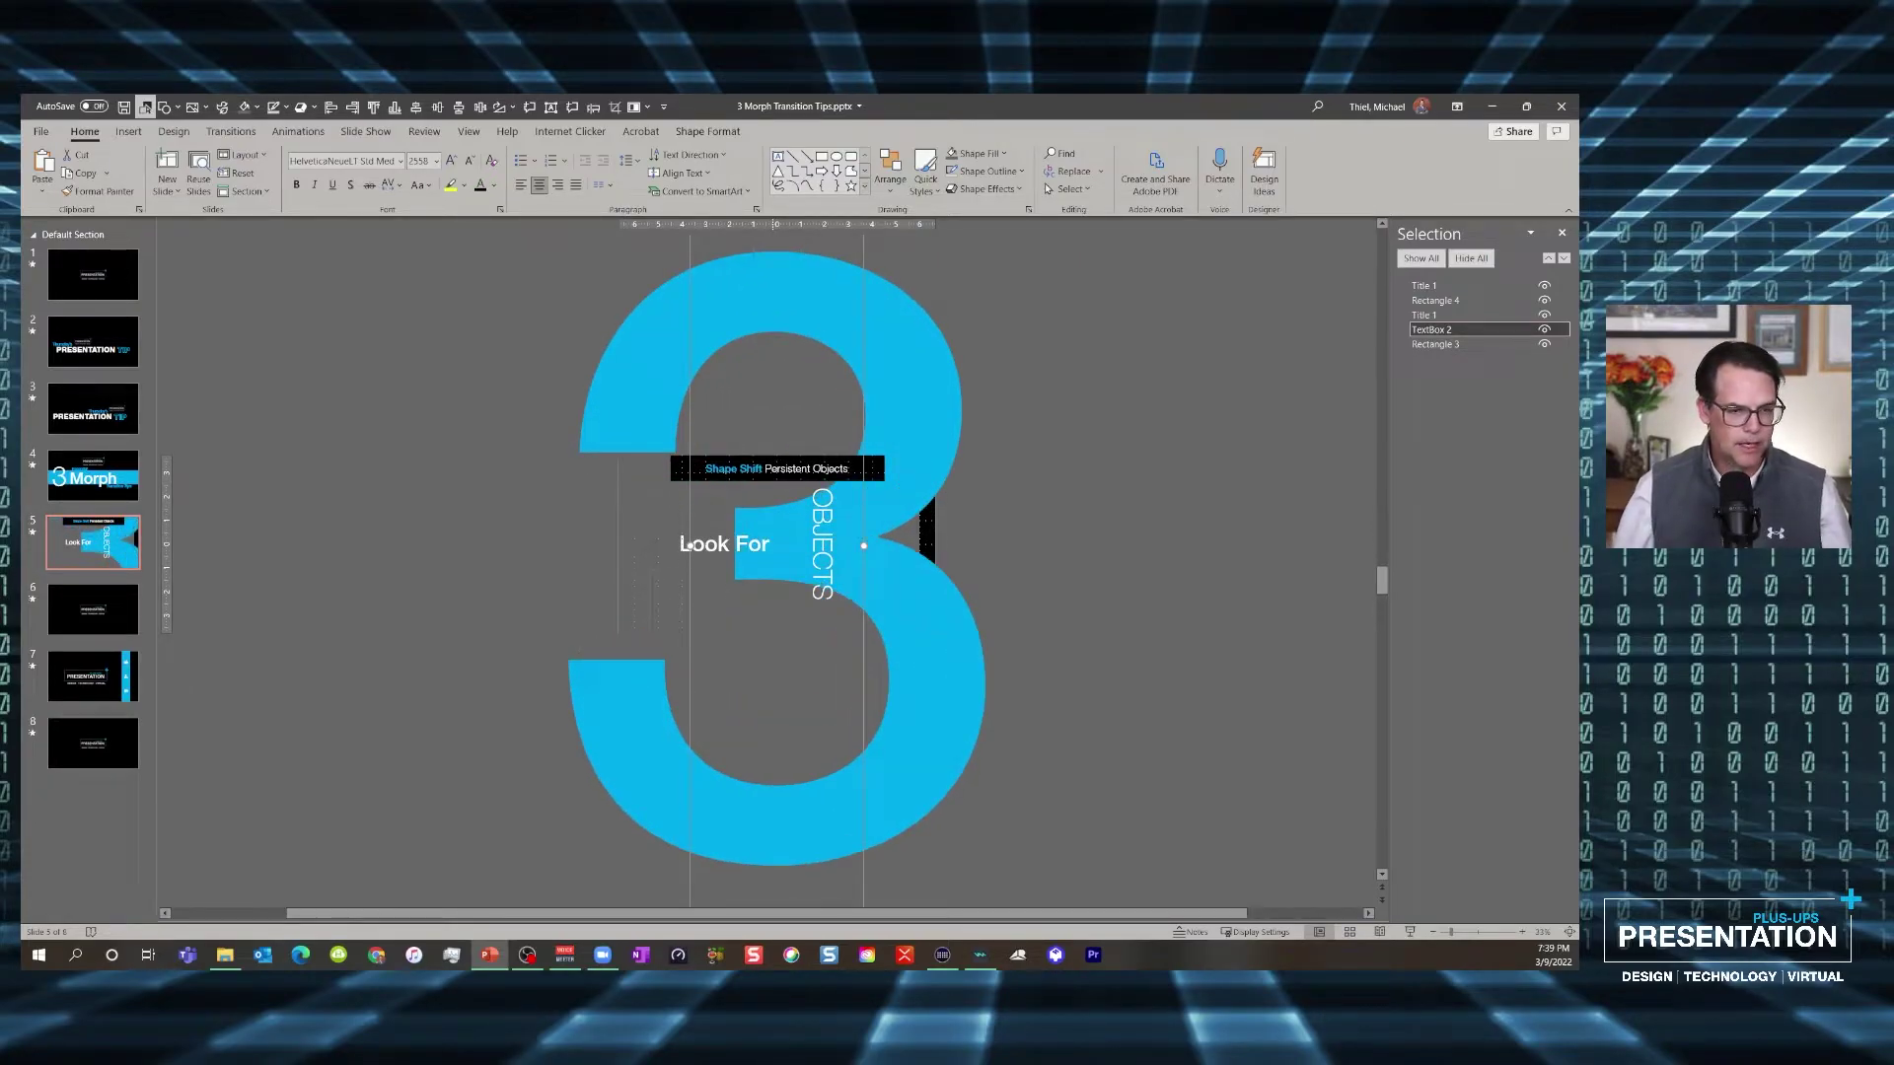
key(Escape)
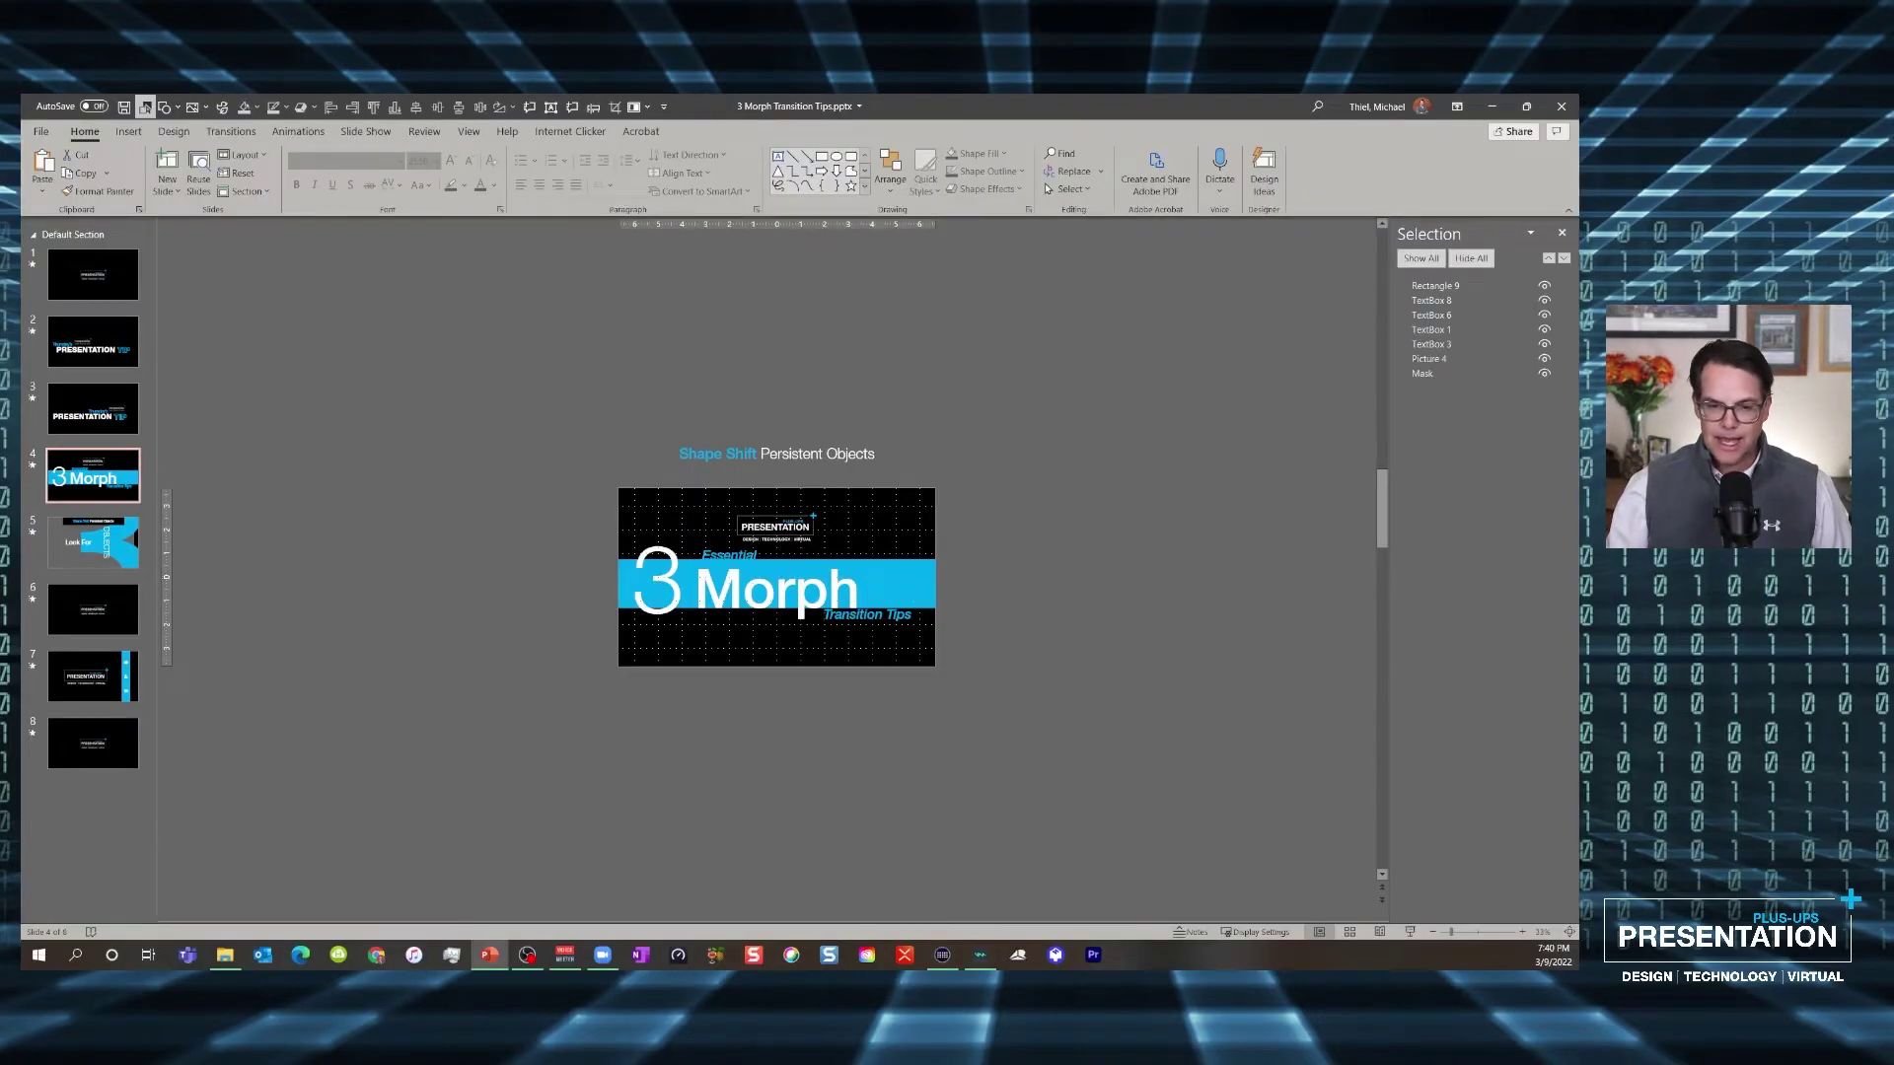
Increase the font size of the blue 3 on slide 5 to 4000 pt
click(93, 543)
click(687, 570)
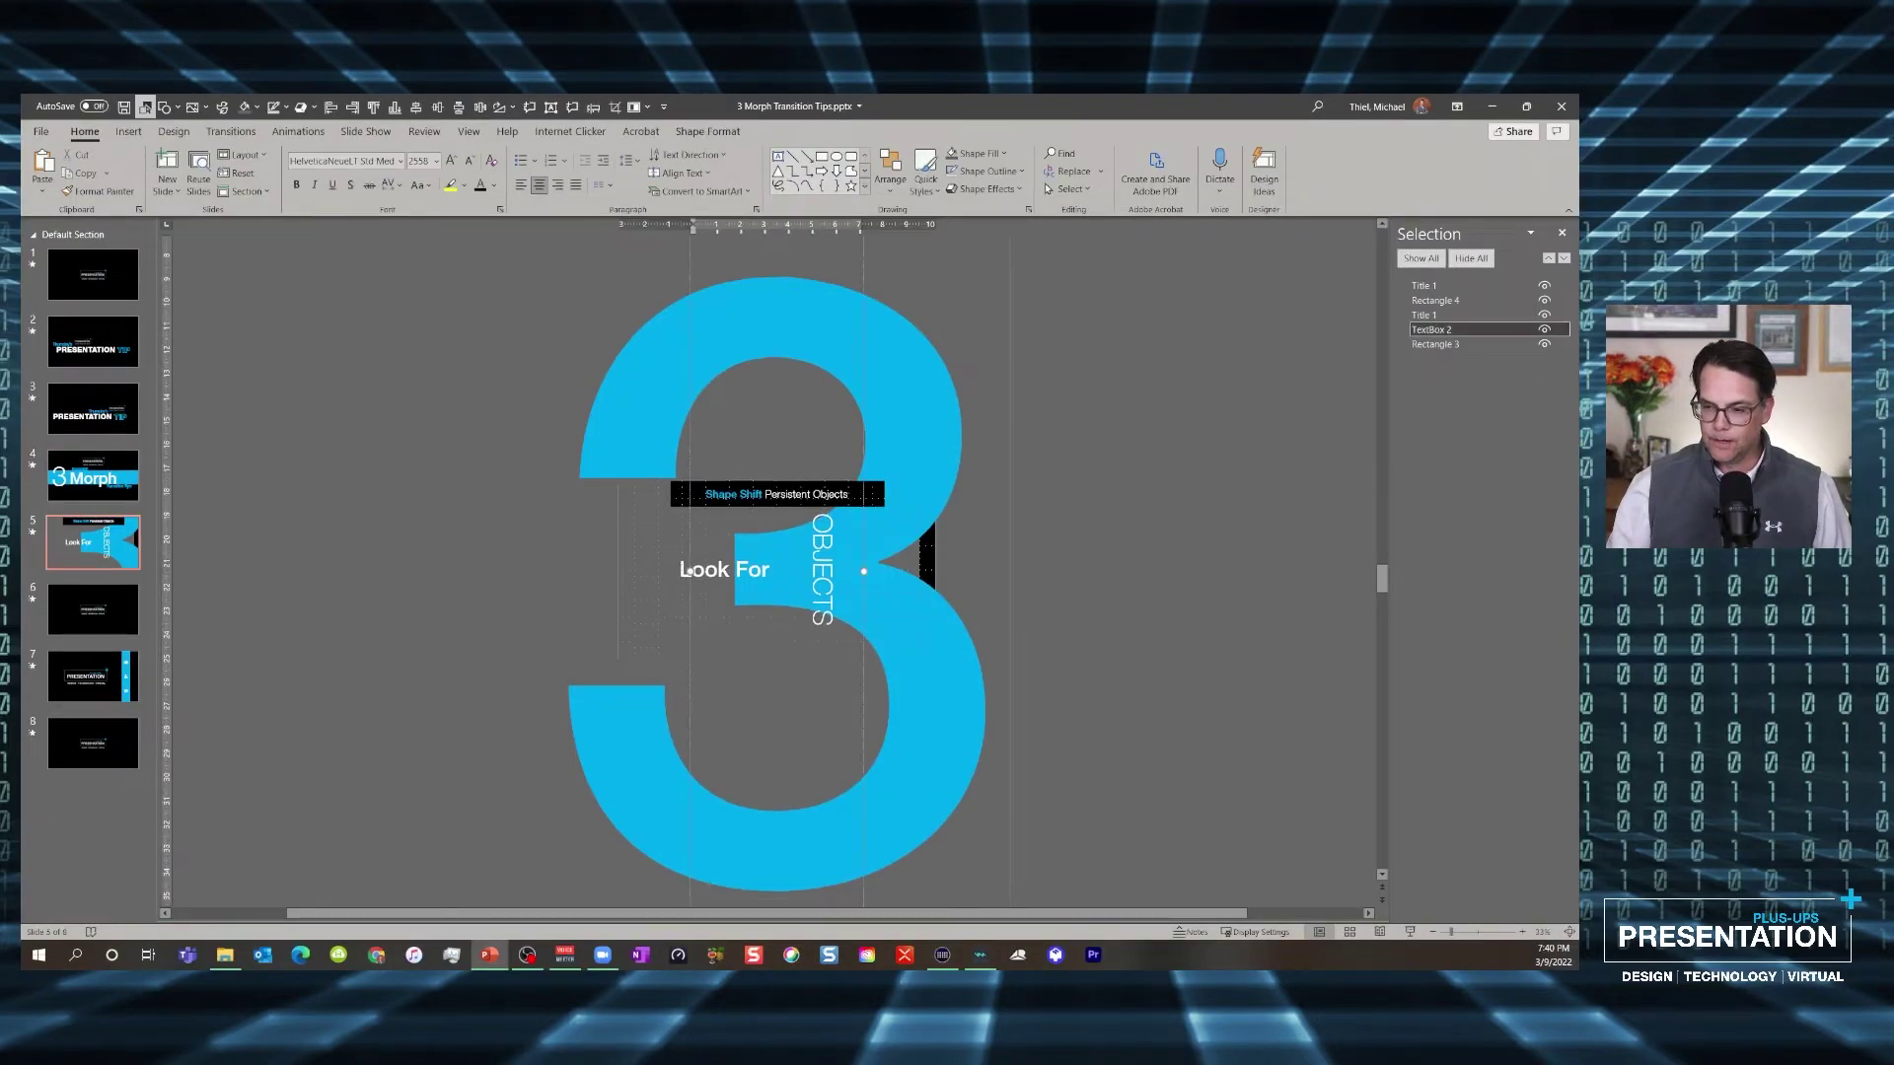
scroll(688, 570, down, 3)
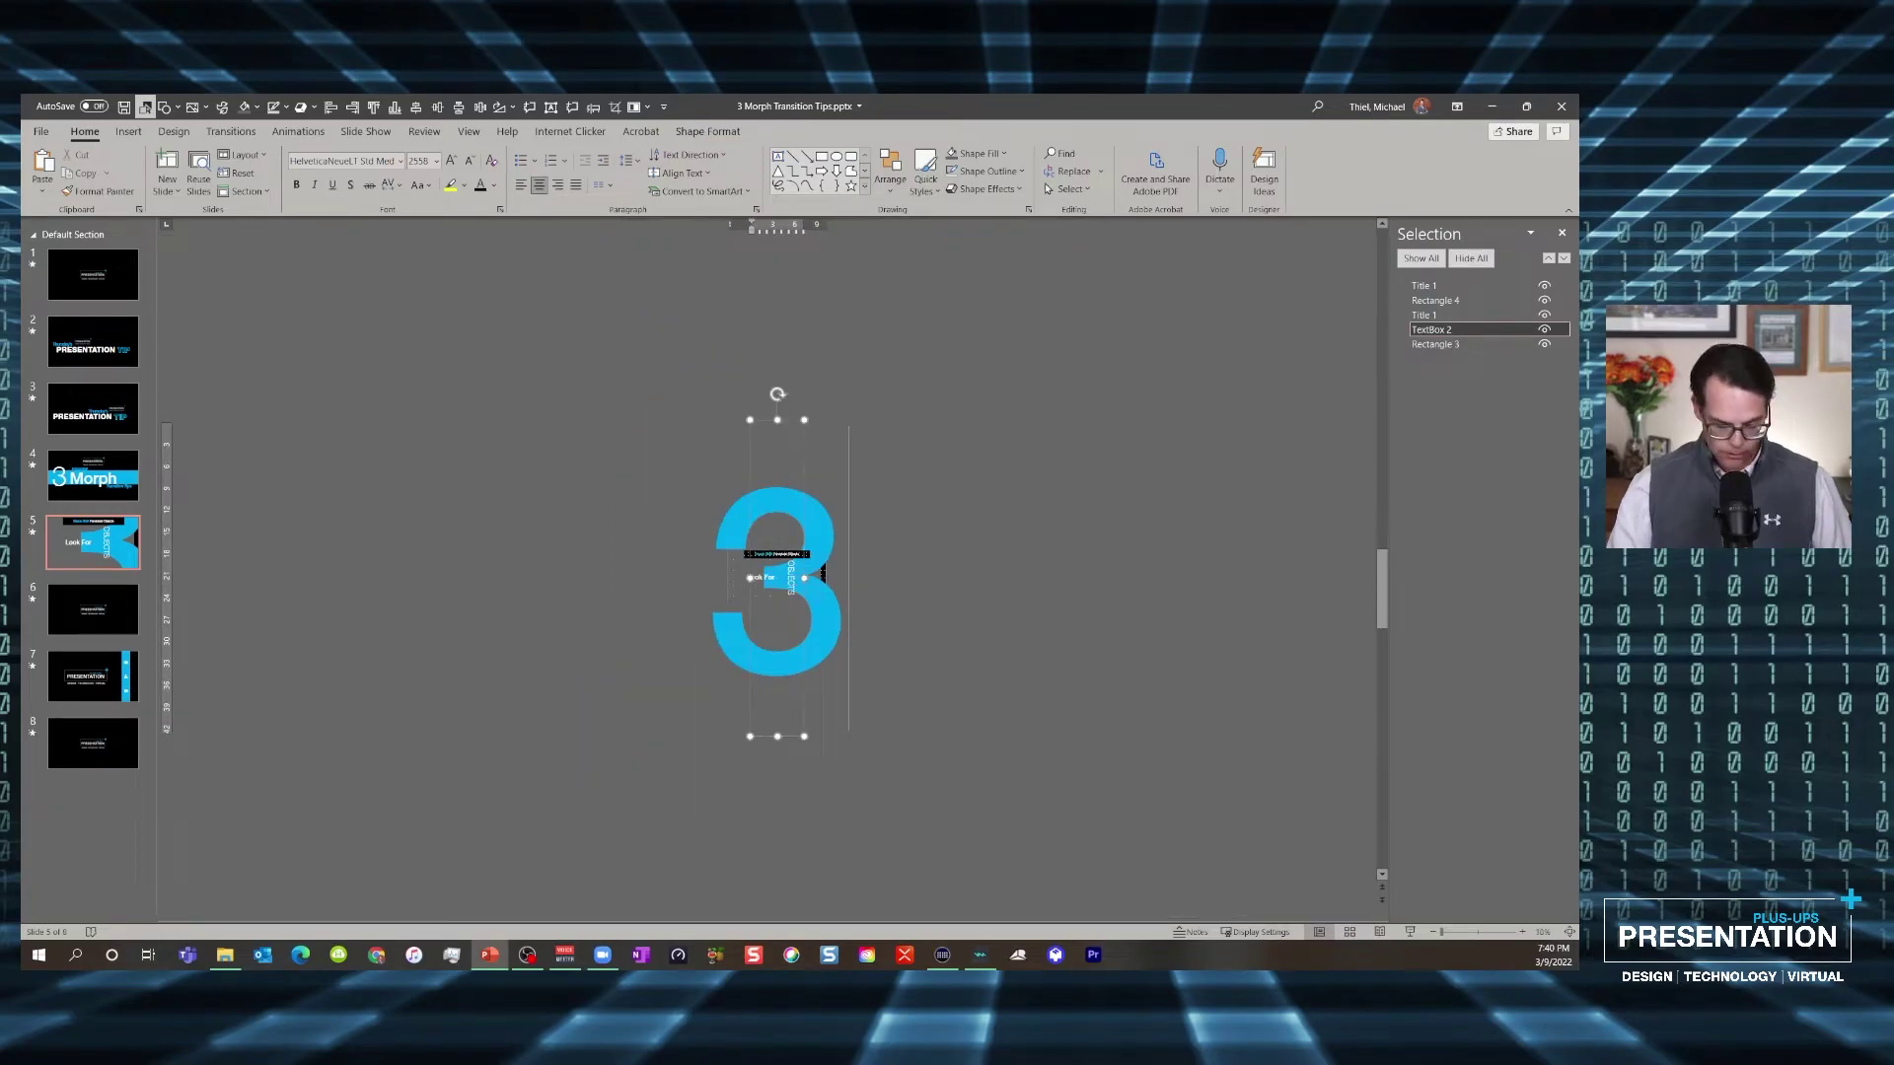
scroll(687, 570, up, 3)
scroll(687, 570, down, 3)
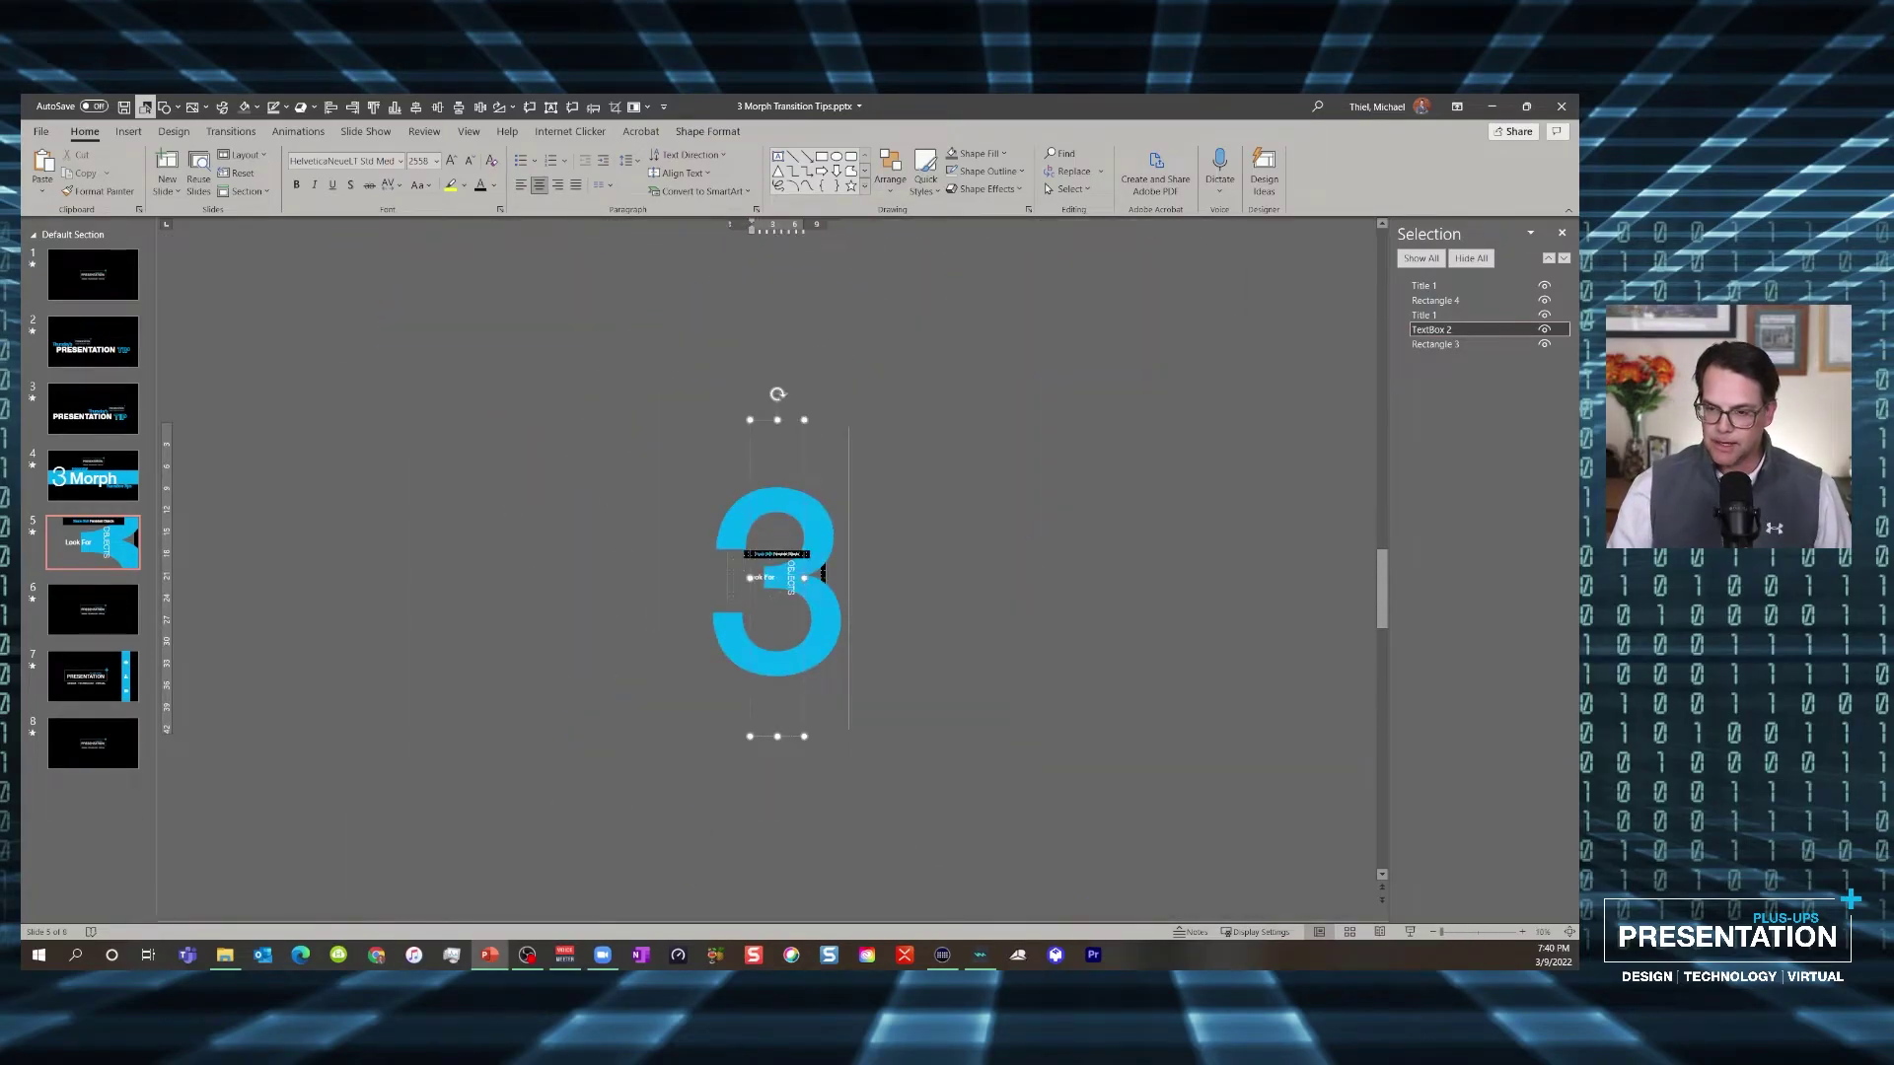
scroll(687, 570, up, 3)
scroll(687, 570, down, 3)
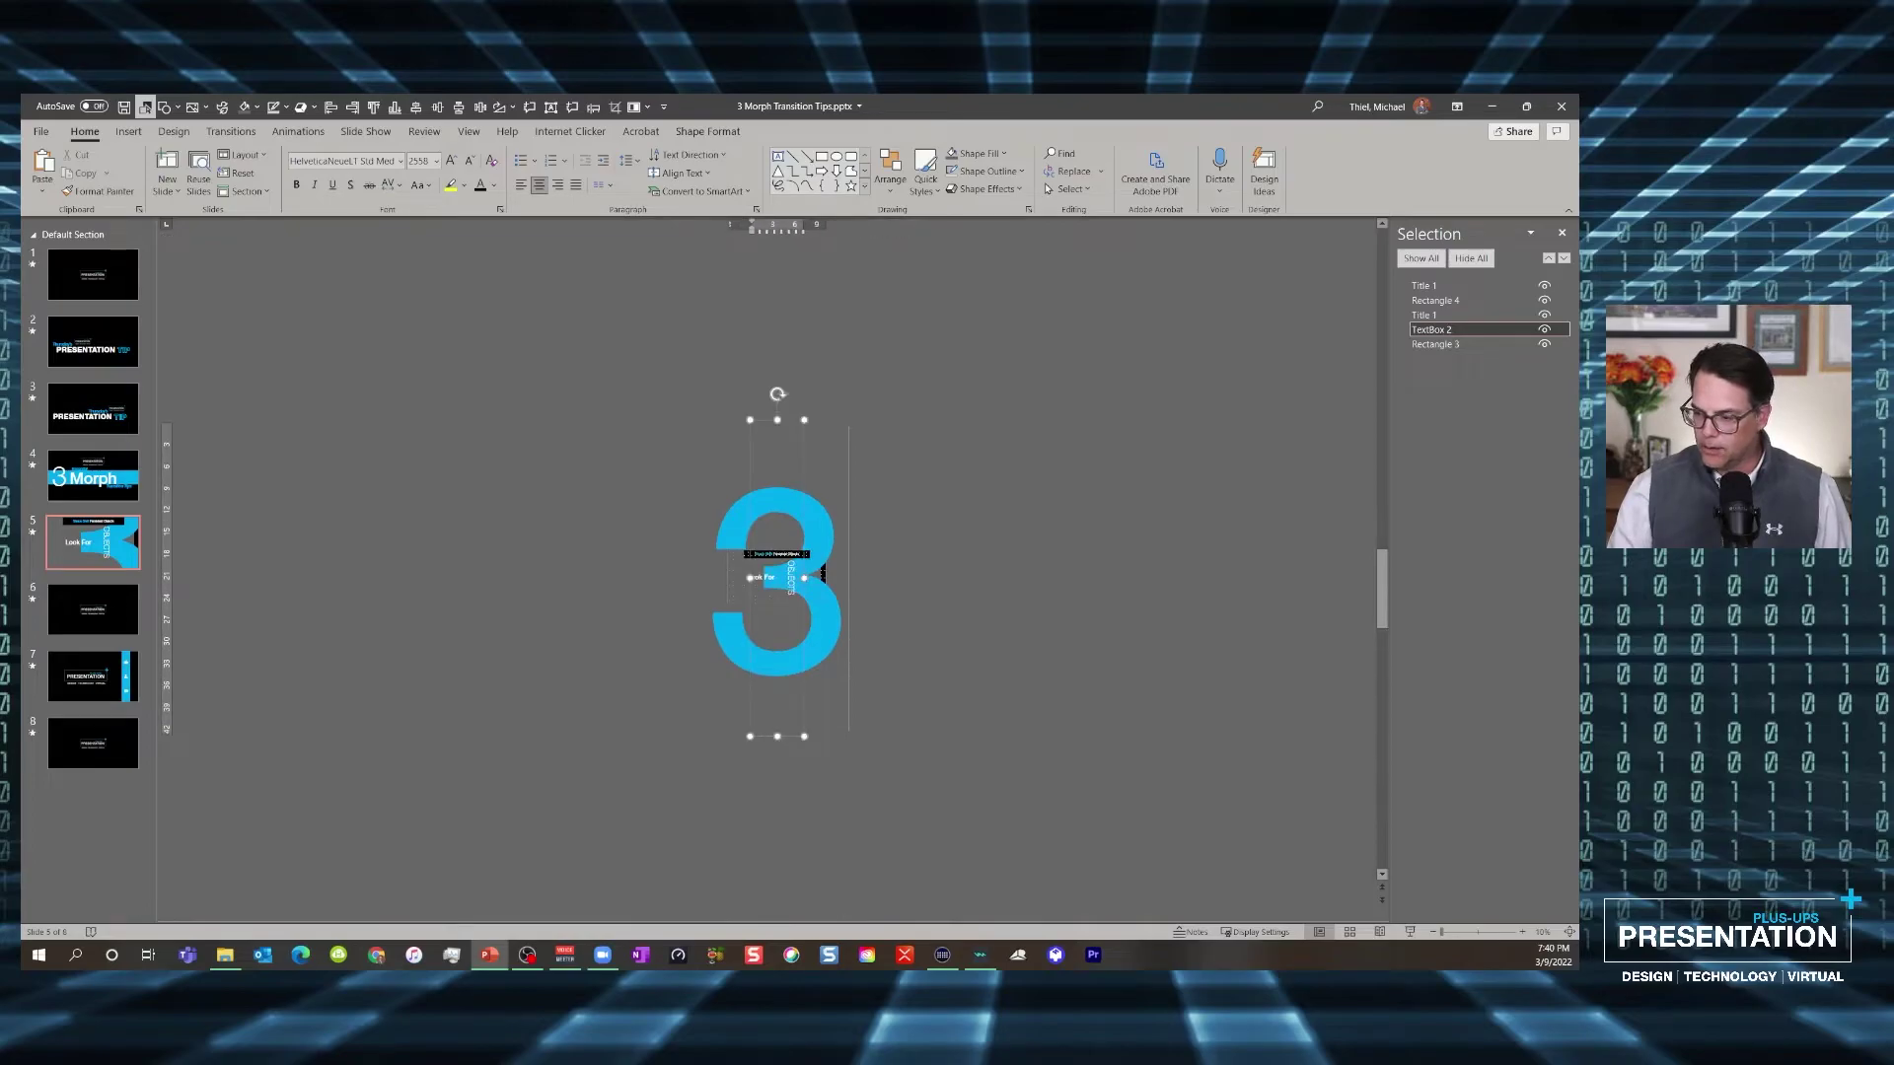
key(Escape)
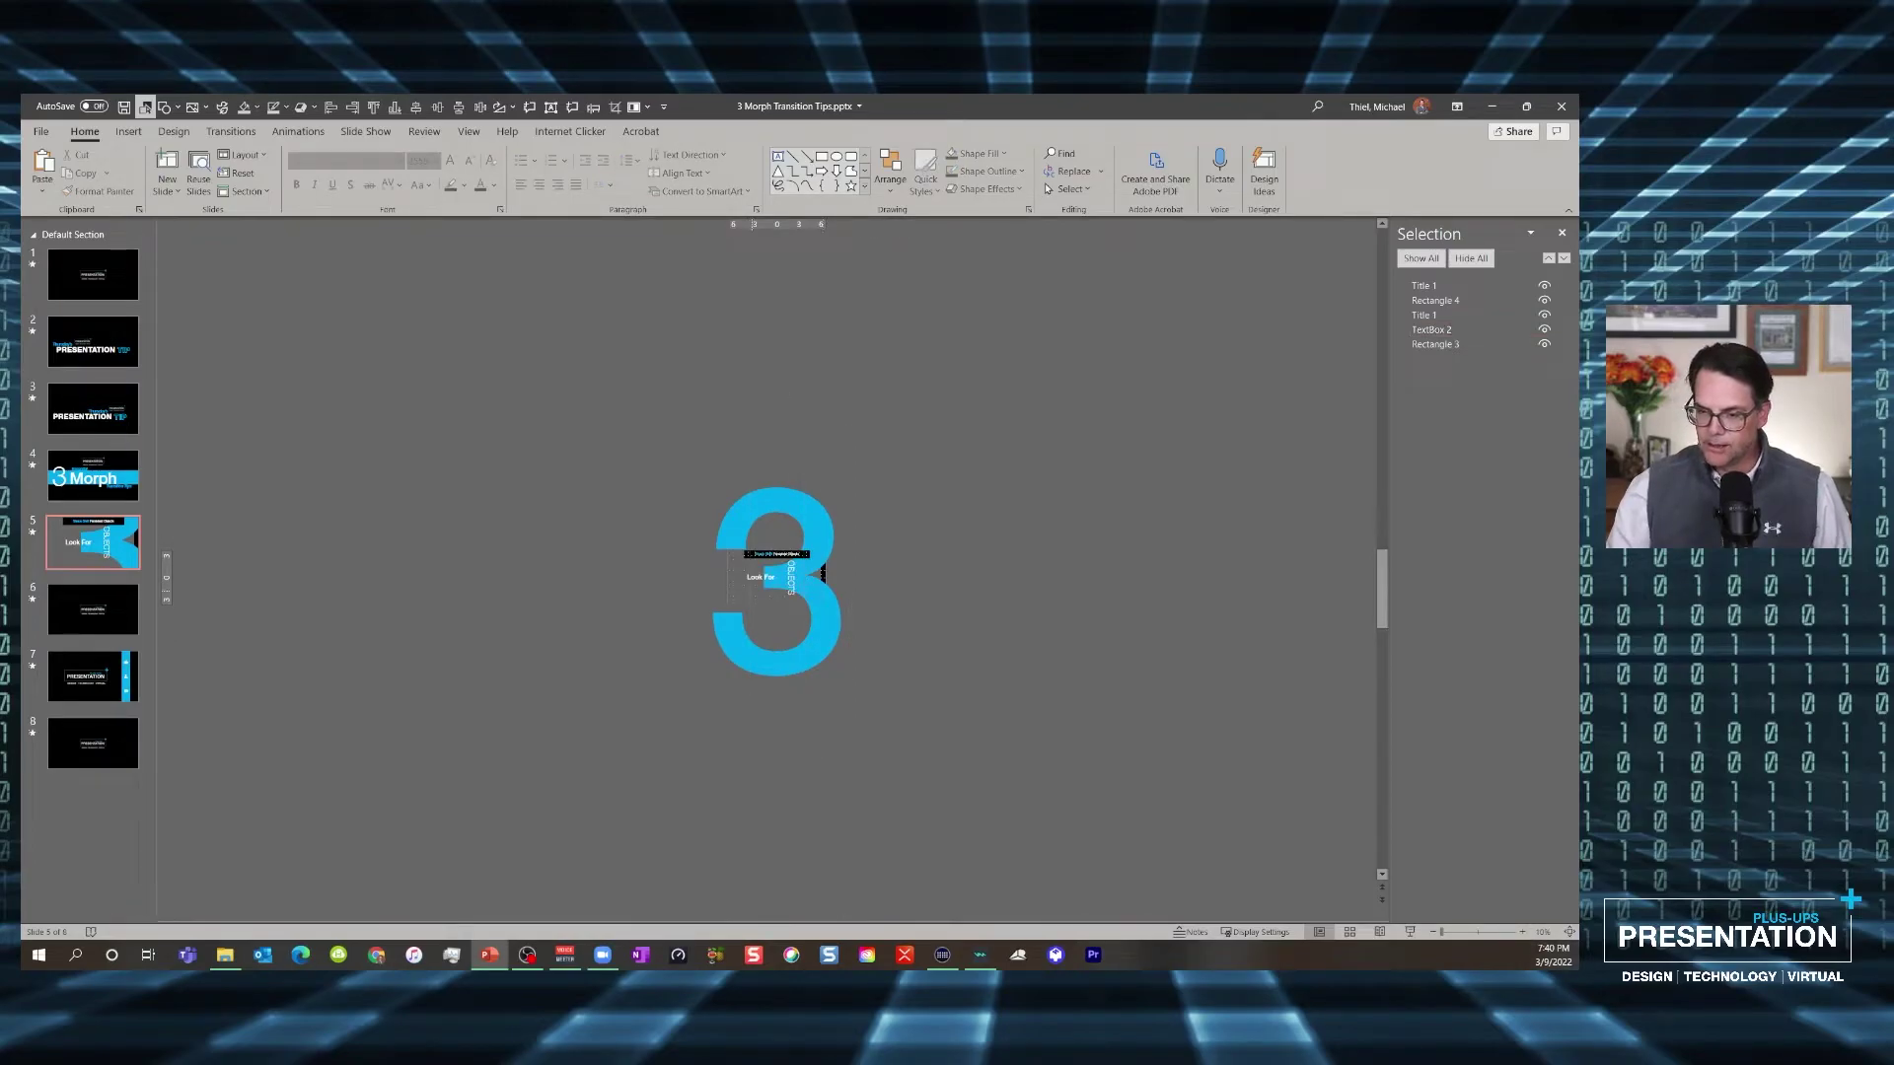
click(726, 522)
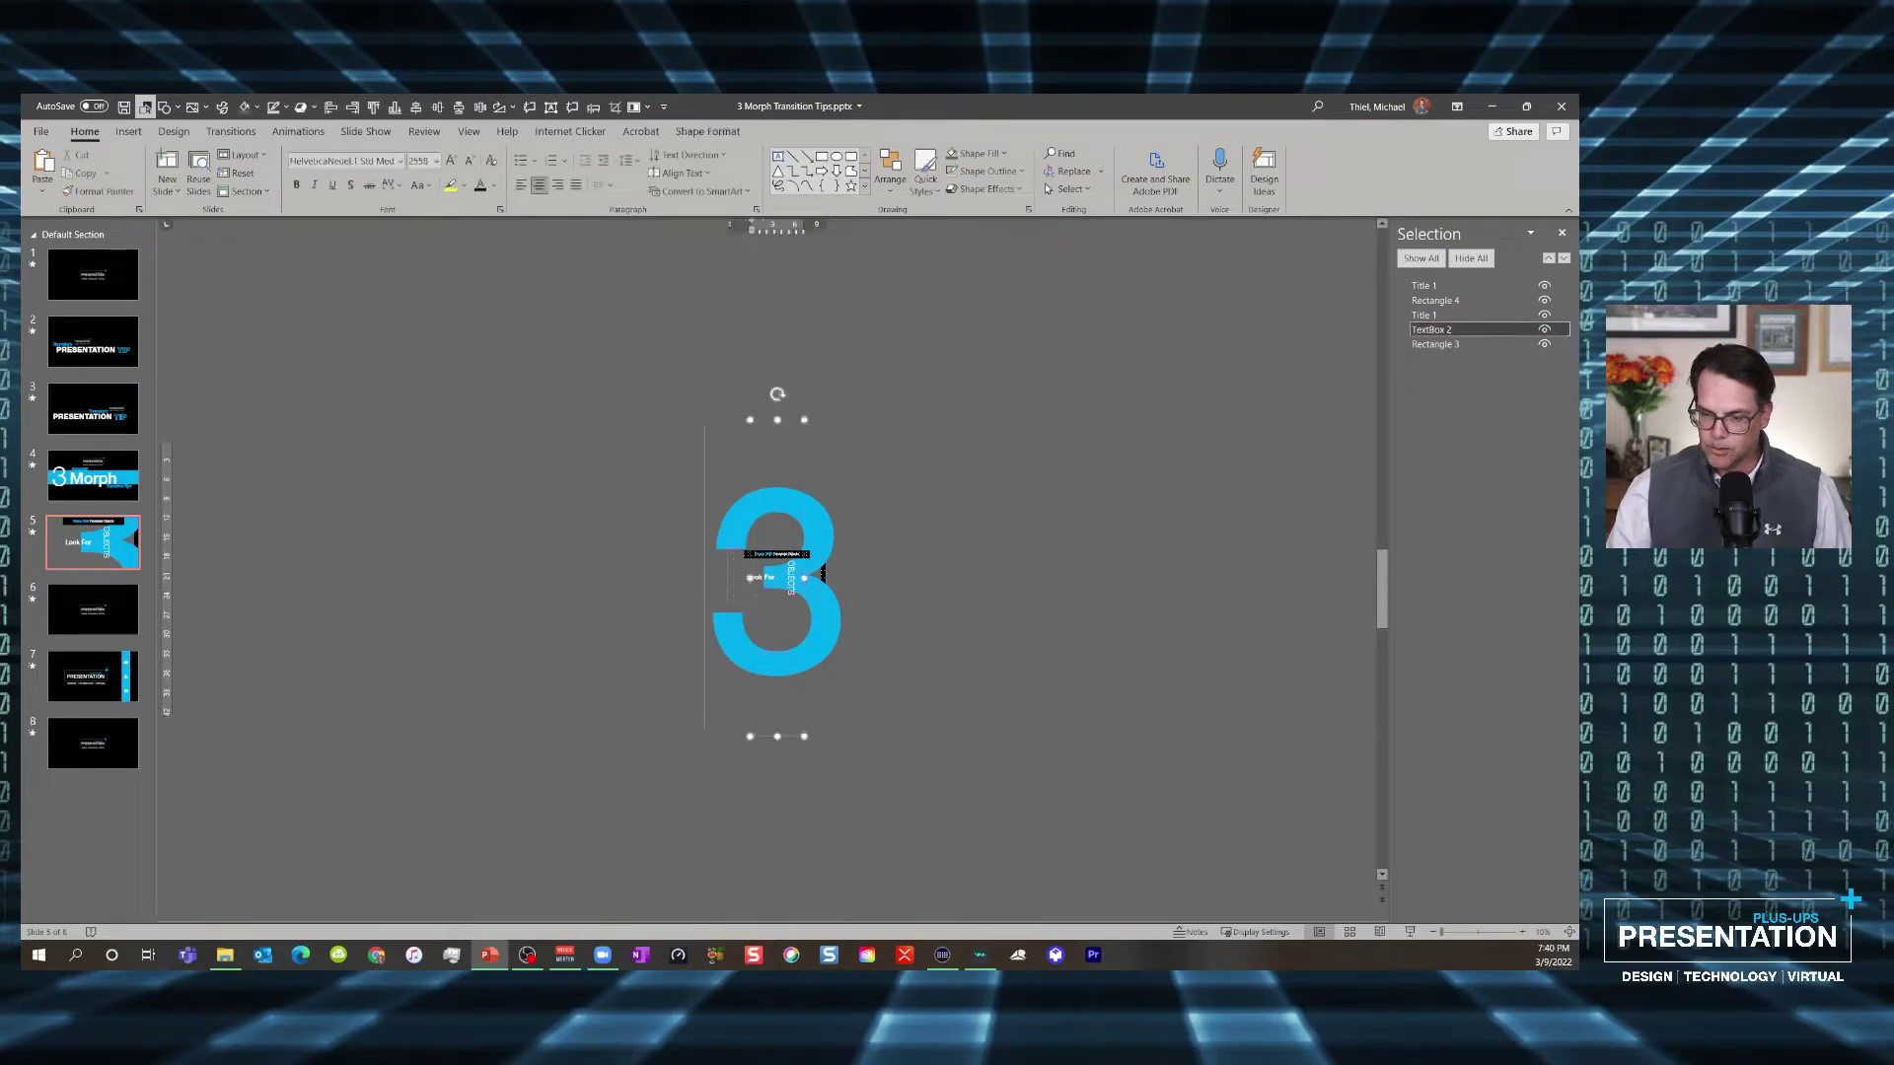
key(ctrl+a)
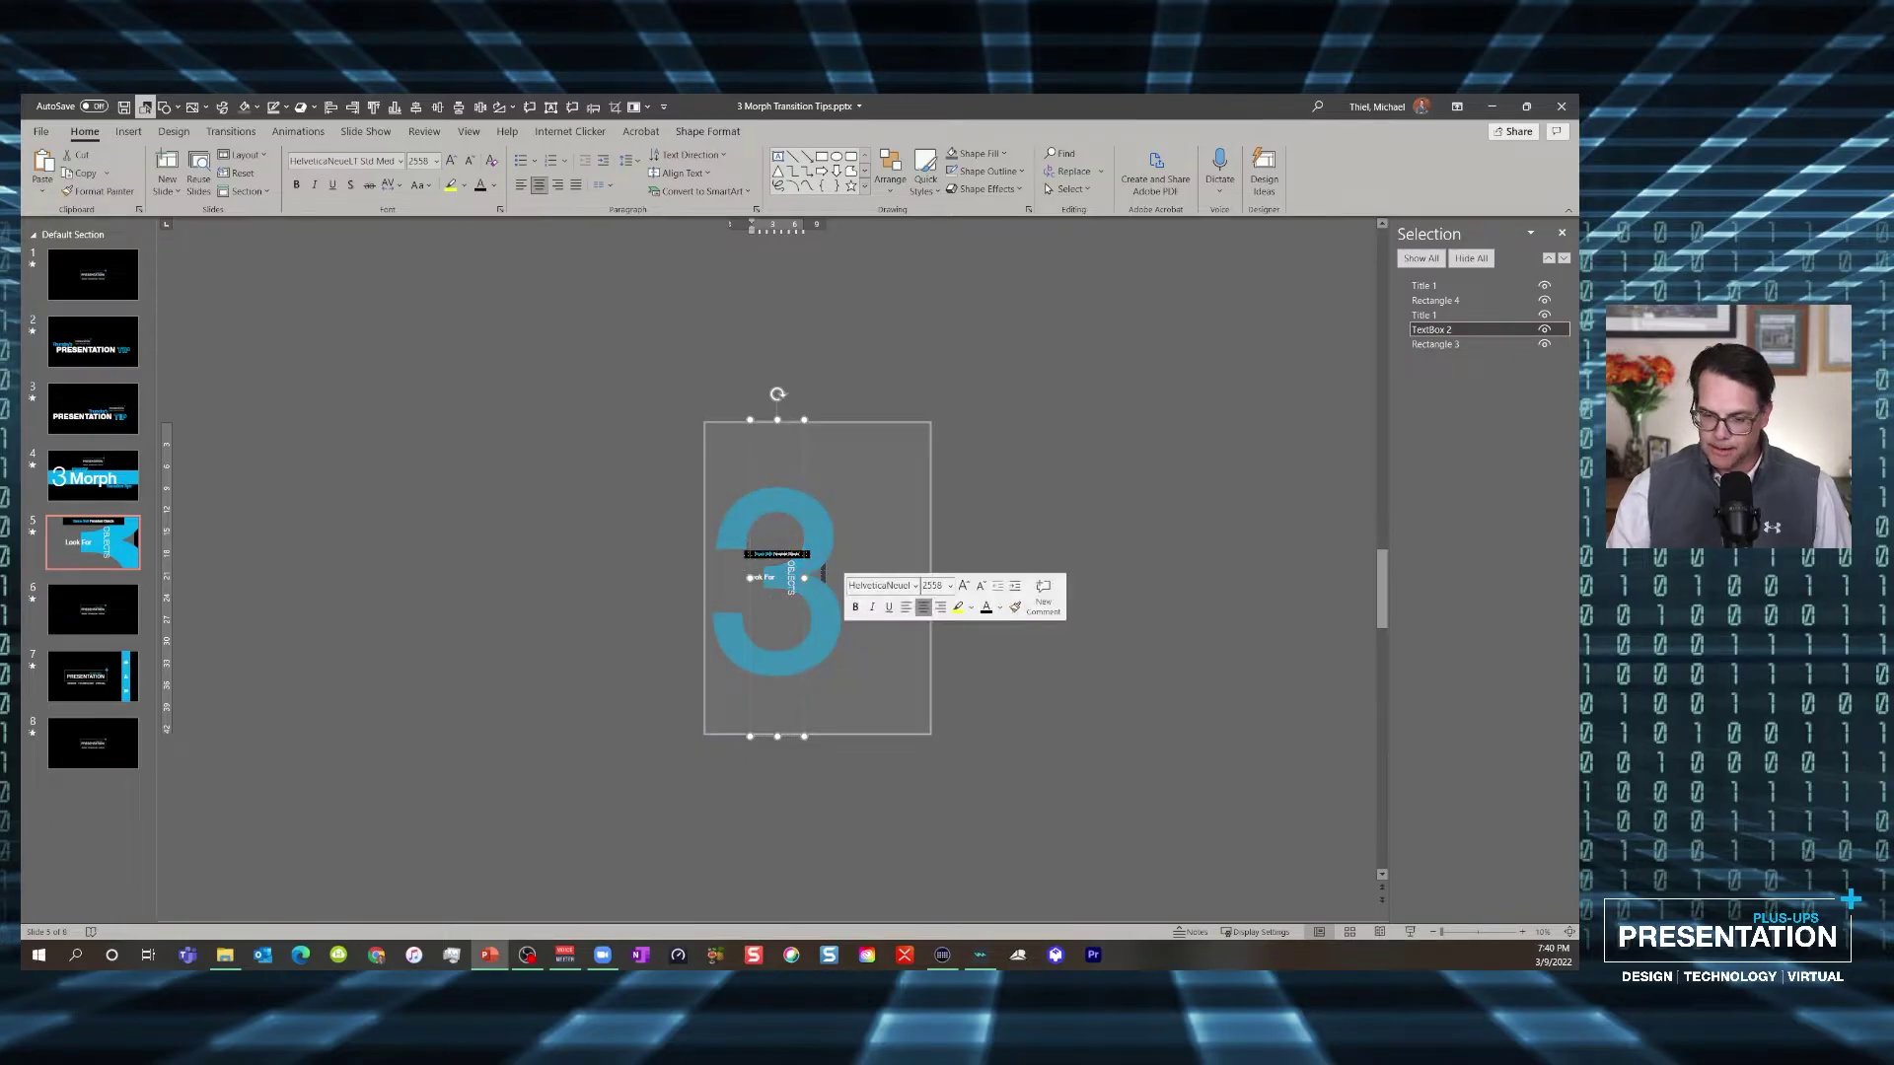
key(ctrl+shift+period)
key(ctrl+shift+period)
key(ctrl+shift+period)
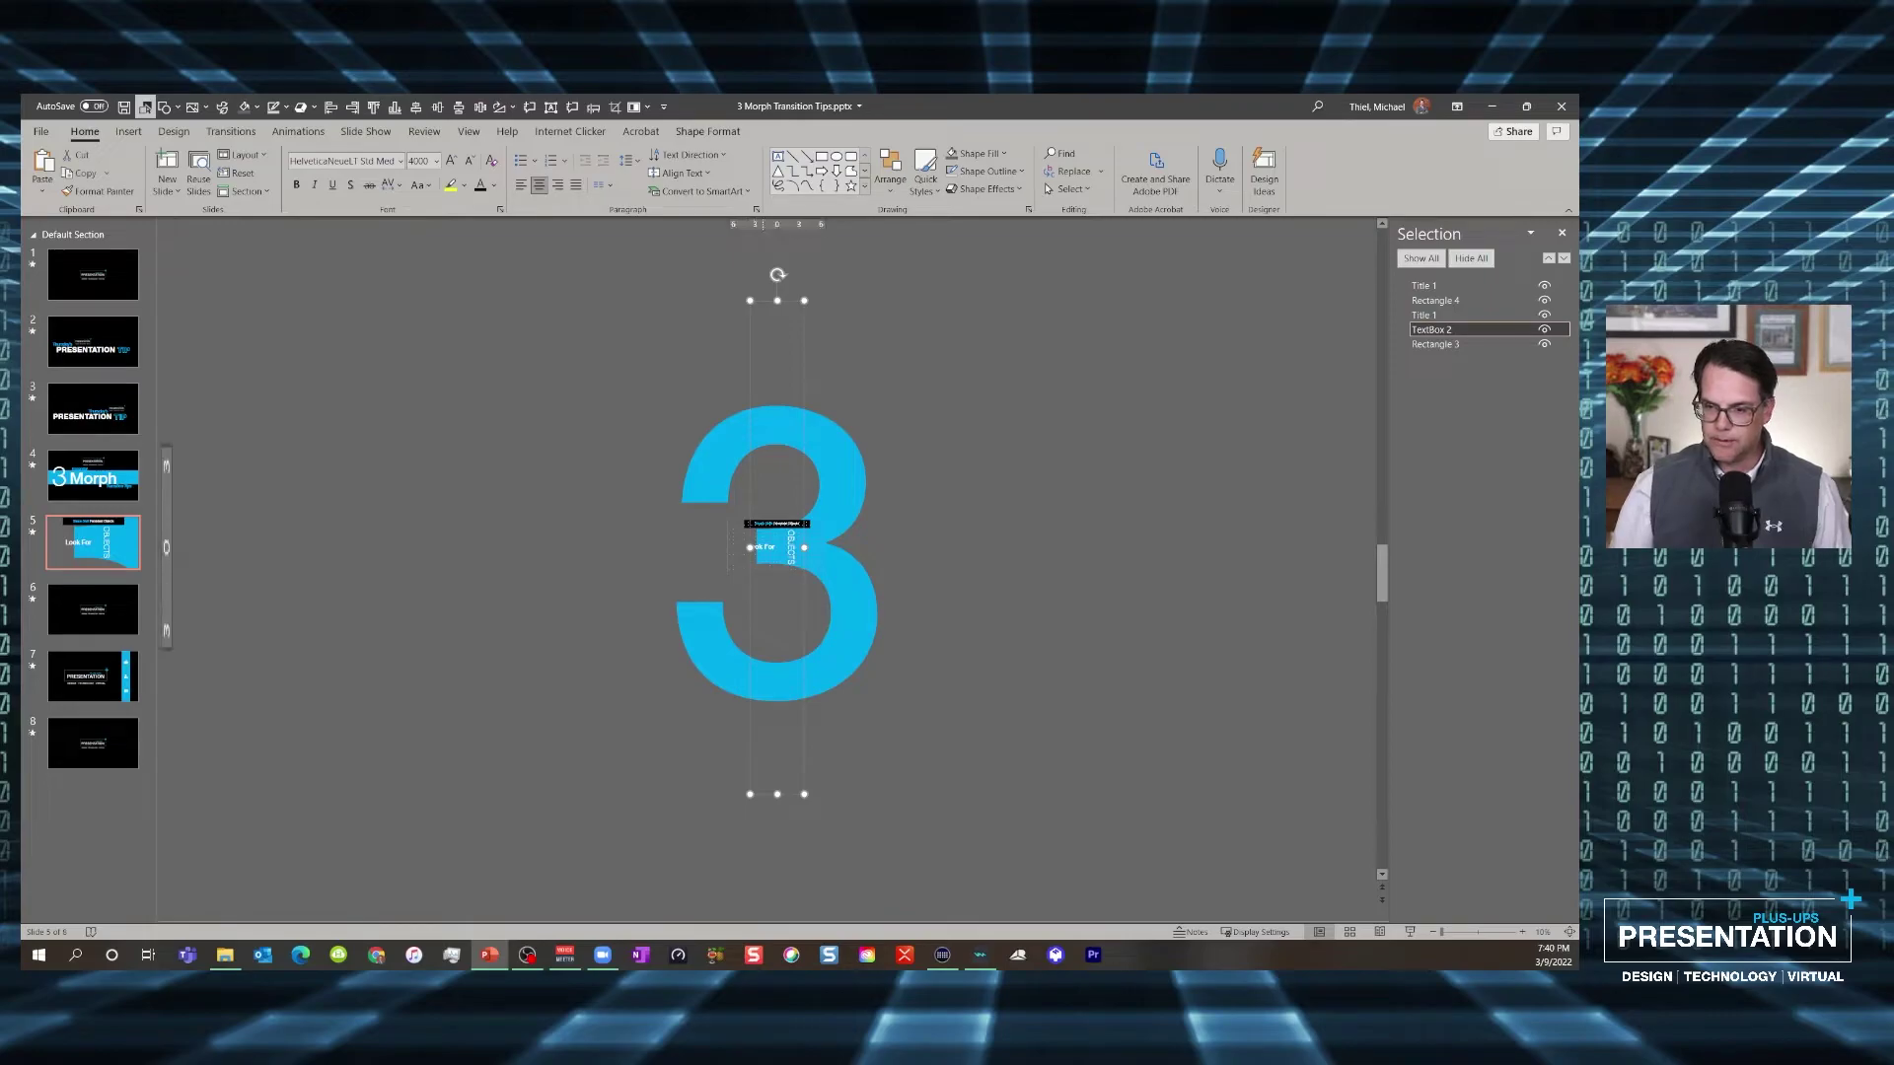
Shift the giant blue 3 on slide 5 sideways until its middle stroke forms a blue block along the slide's right edge
key(Right)
key(Right)
key(Right)
key(Right)
key(Right)
key(Right)
key(Right)
key(Right)
key(Right)
key(Right)
key(Right)
key(Right)
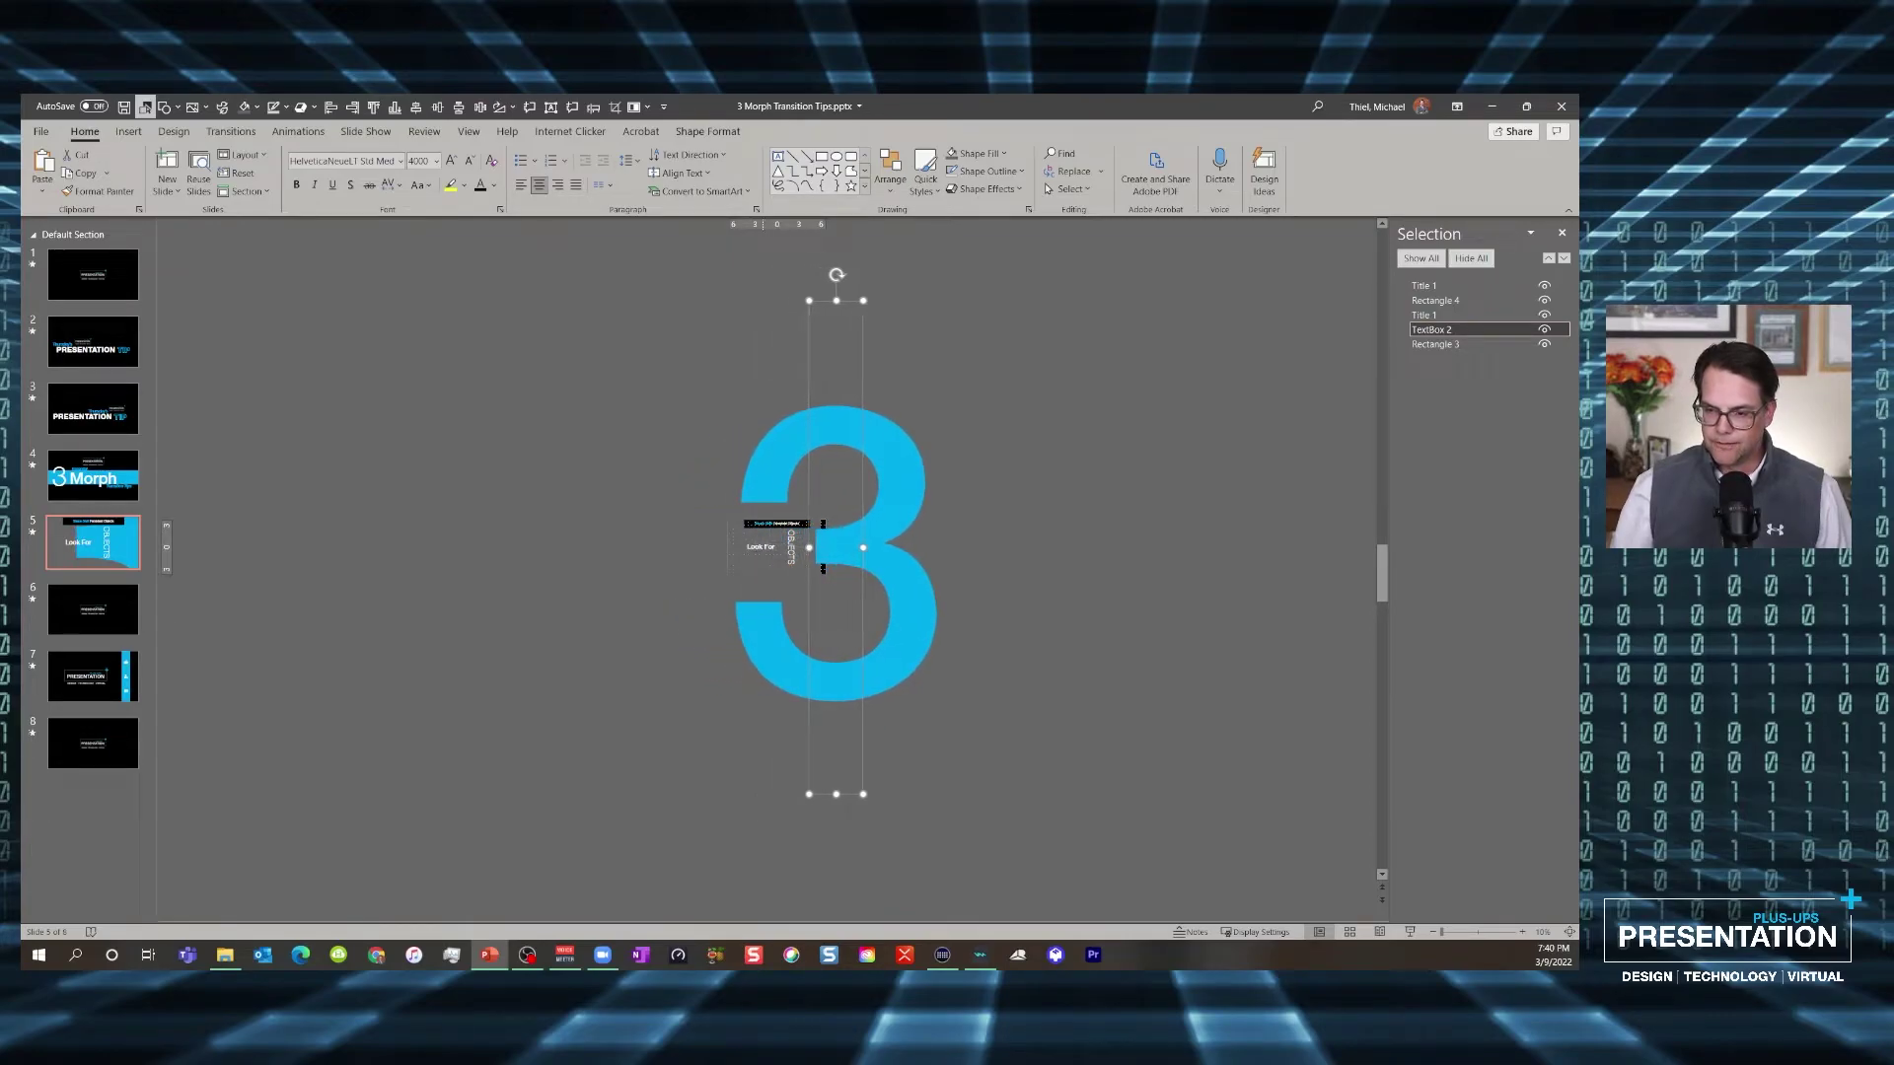
key(Left)
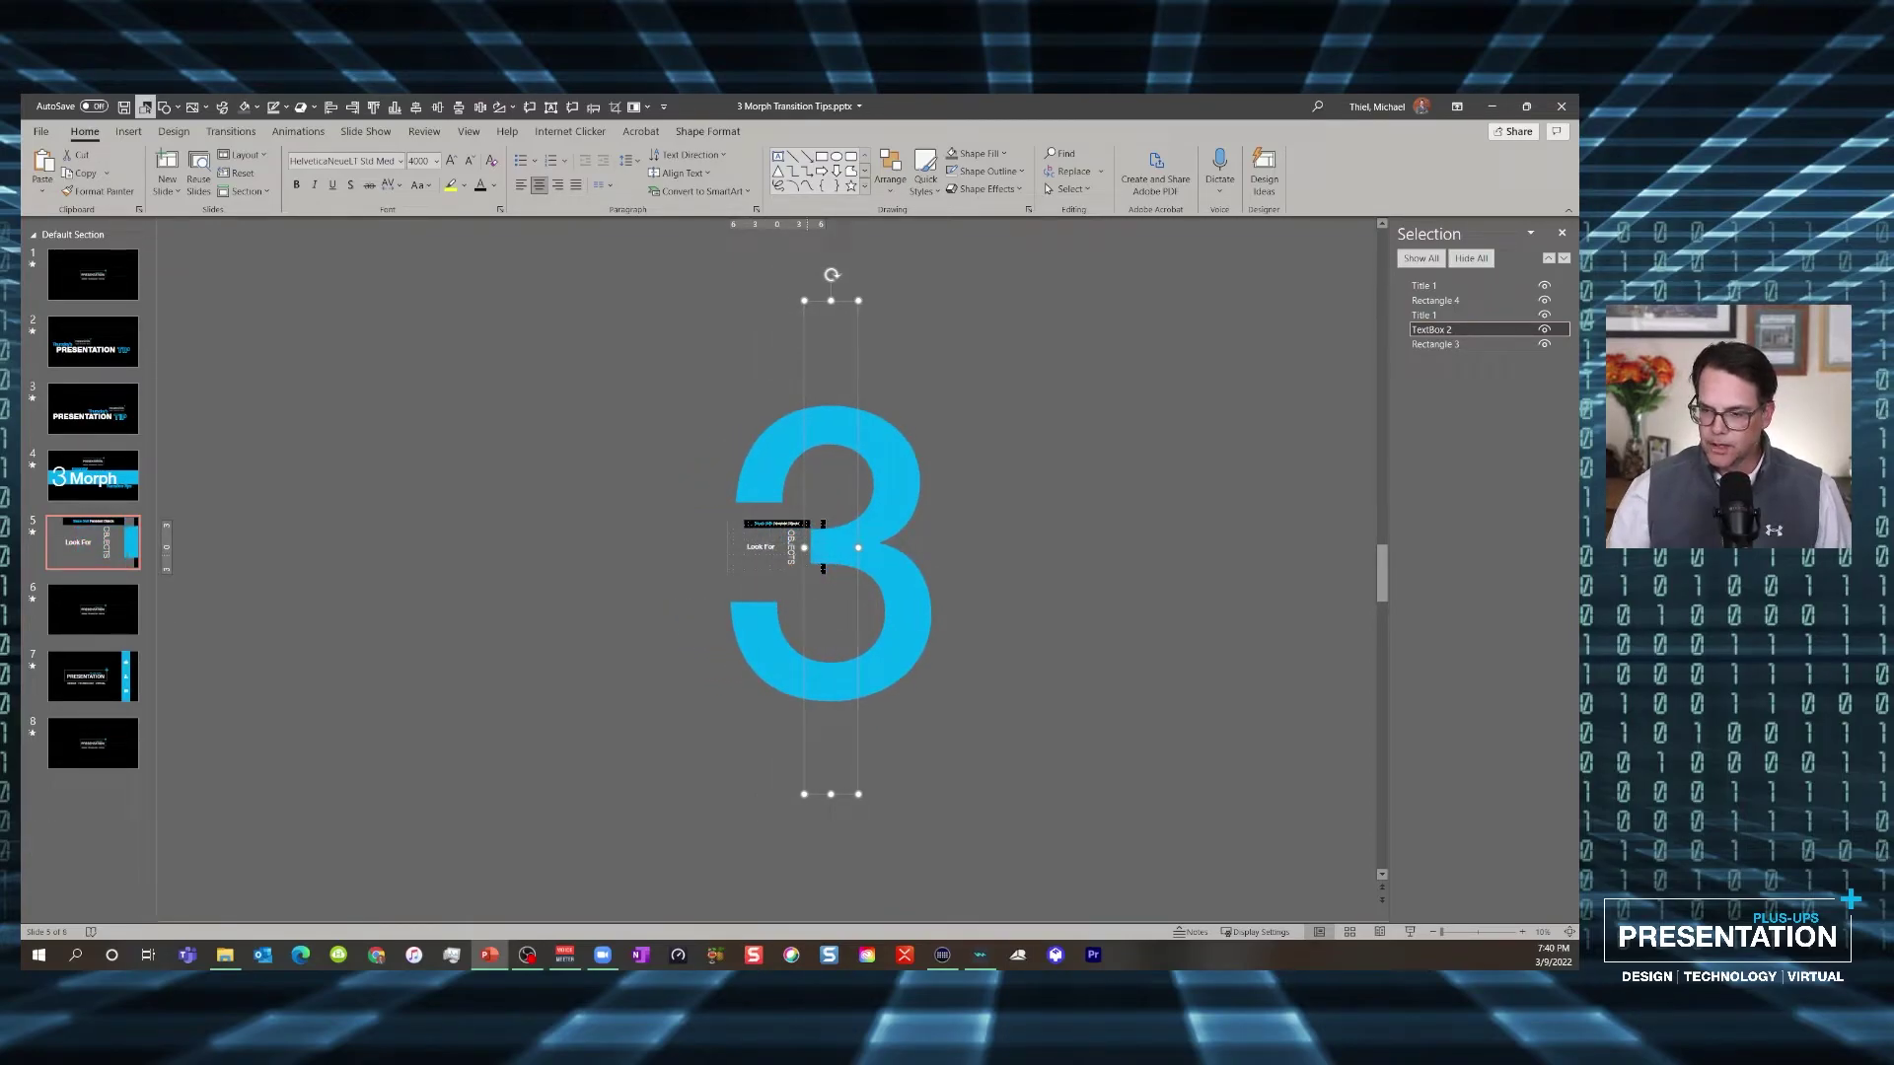
Recolour the text fill of the giant 3 on slide 5 to white and make it highly transparent
click(898, 493)
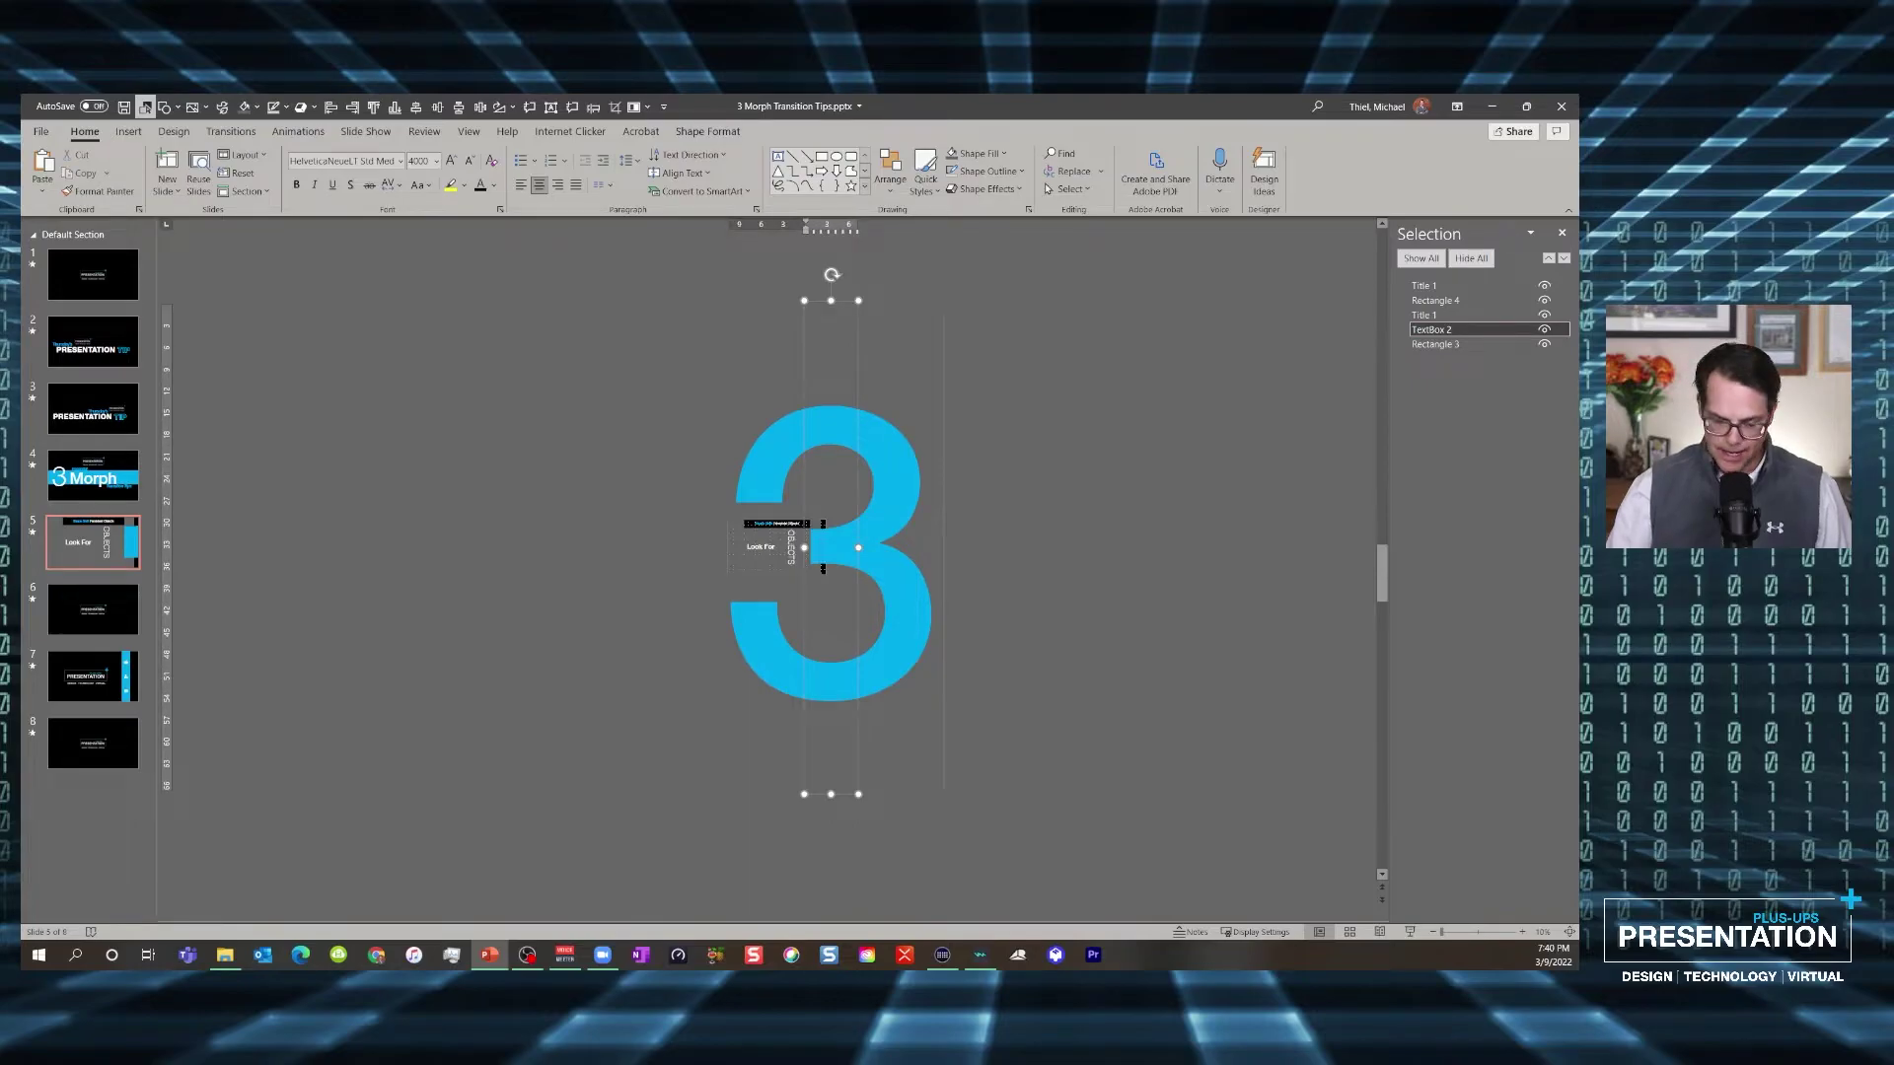
key(ctrl+a)
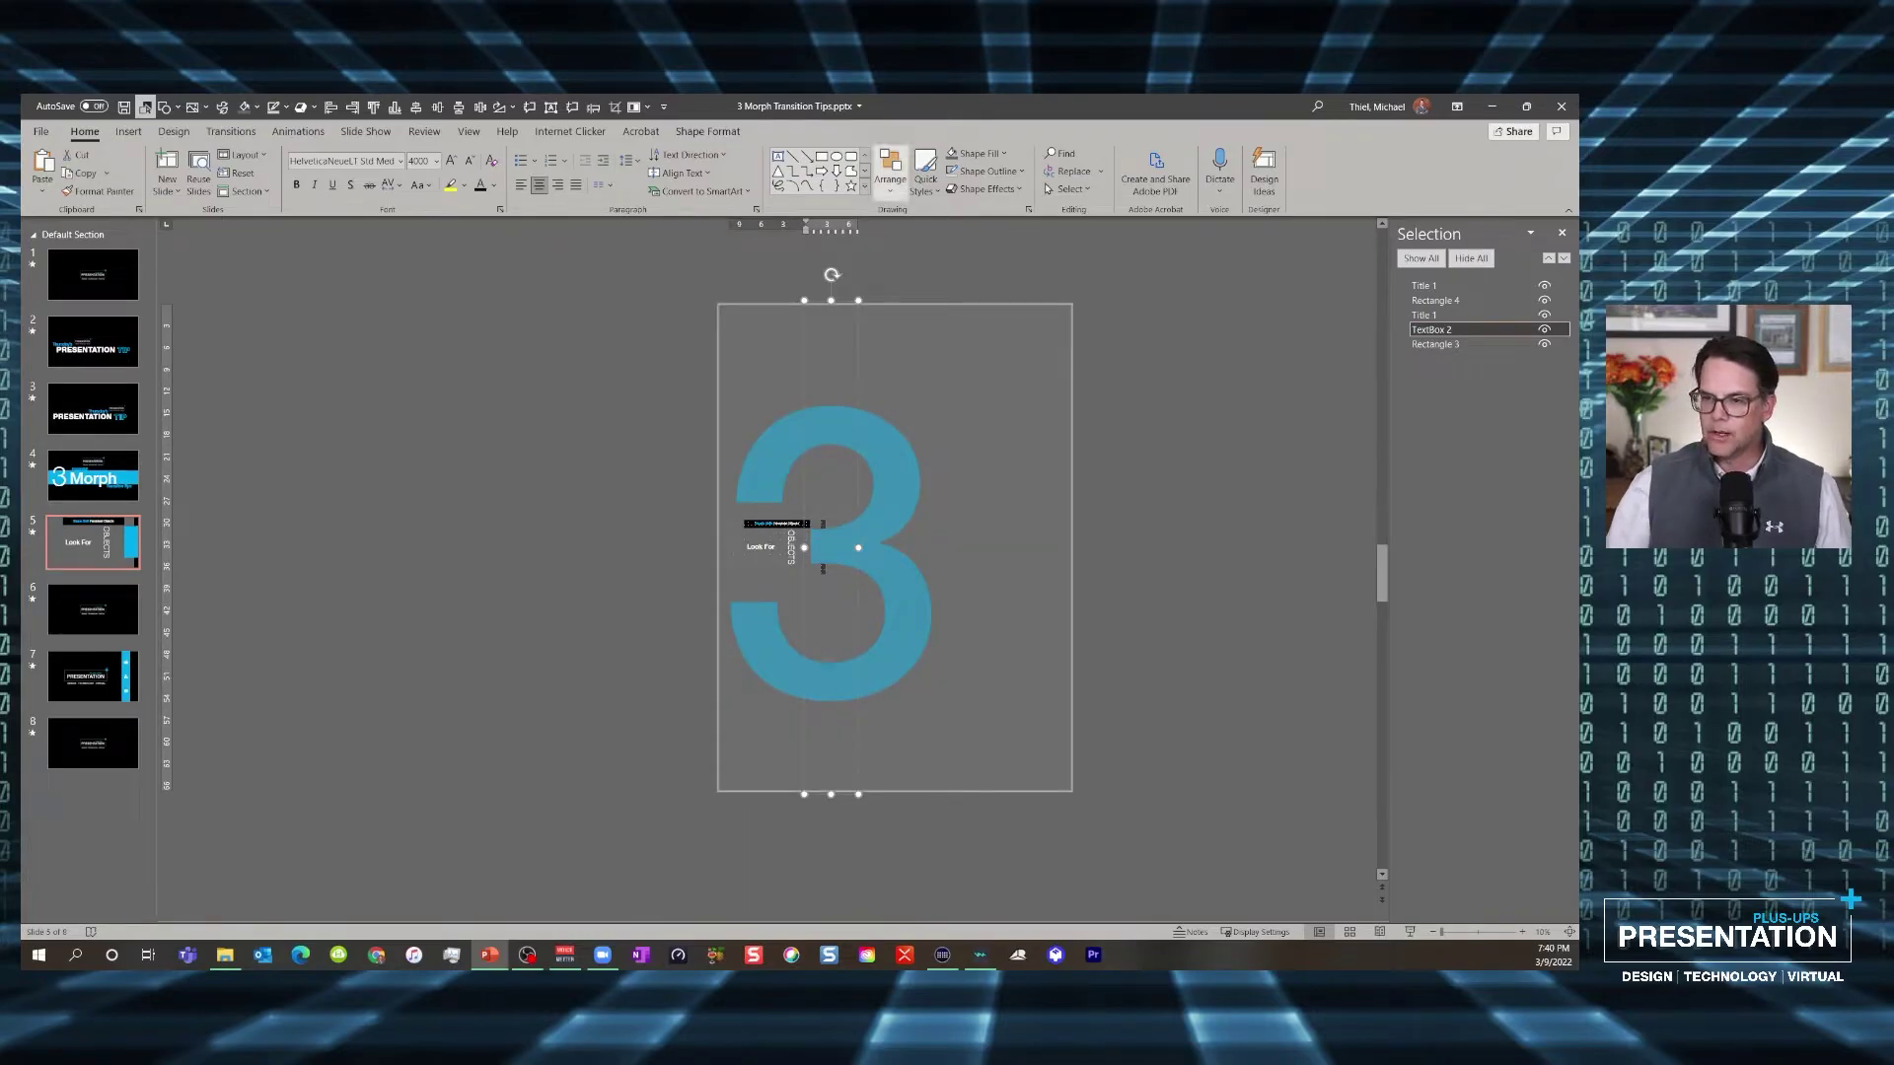
right_click(913, 483)
click(979, 840)
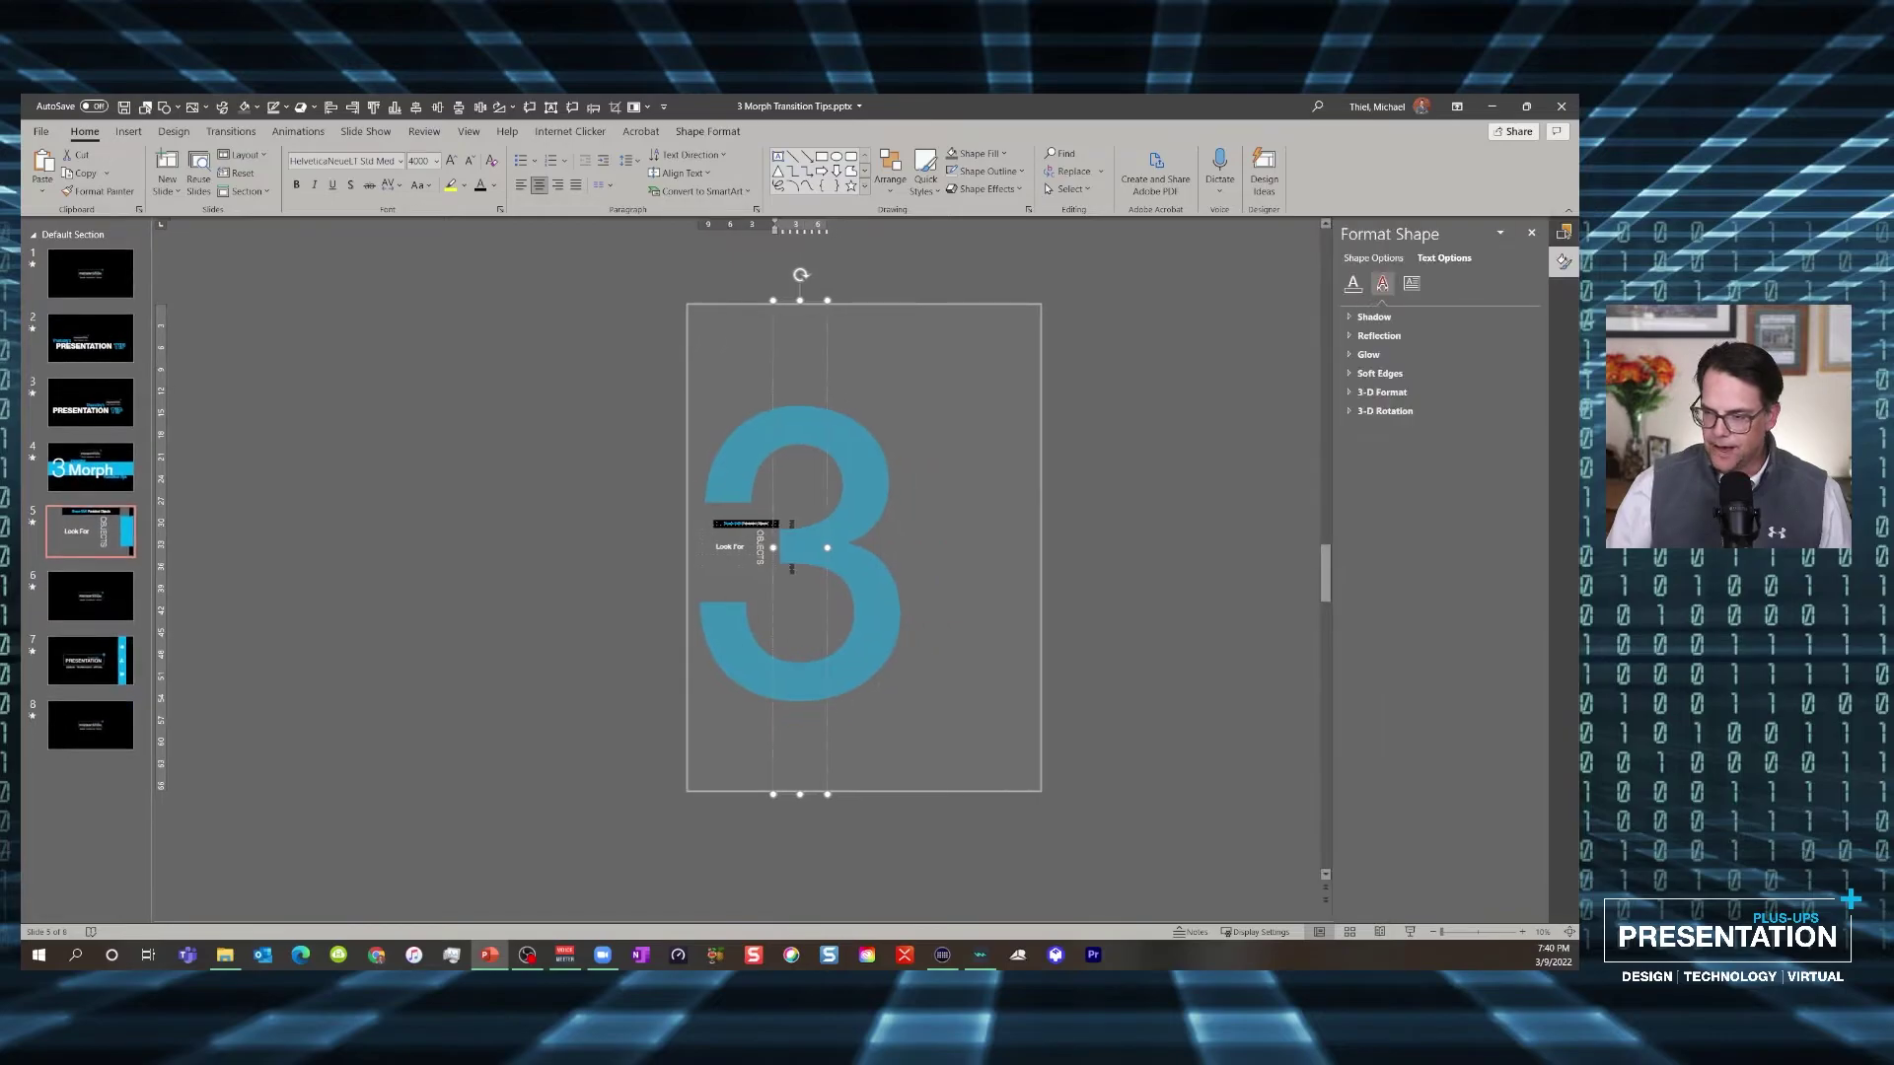
click(1353, 284)
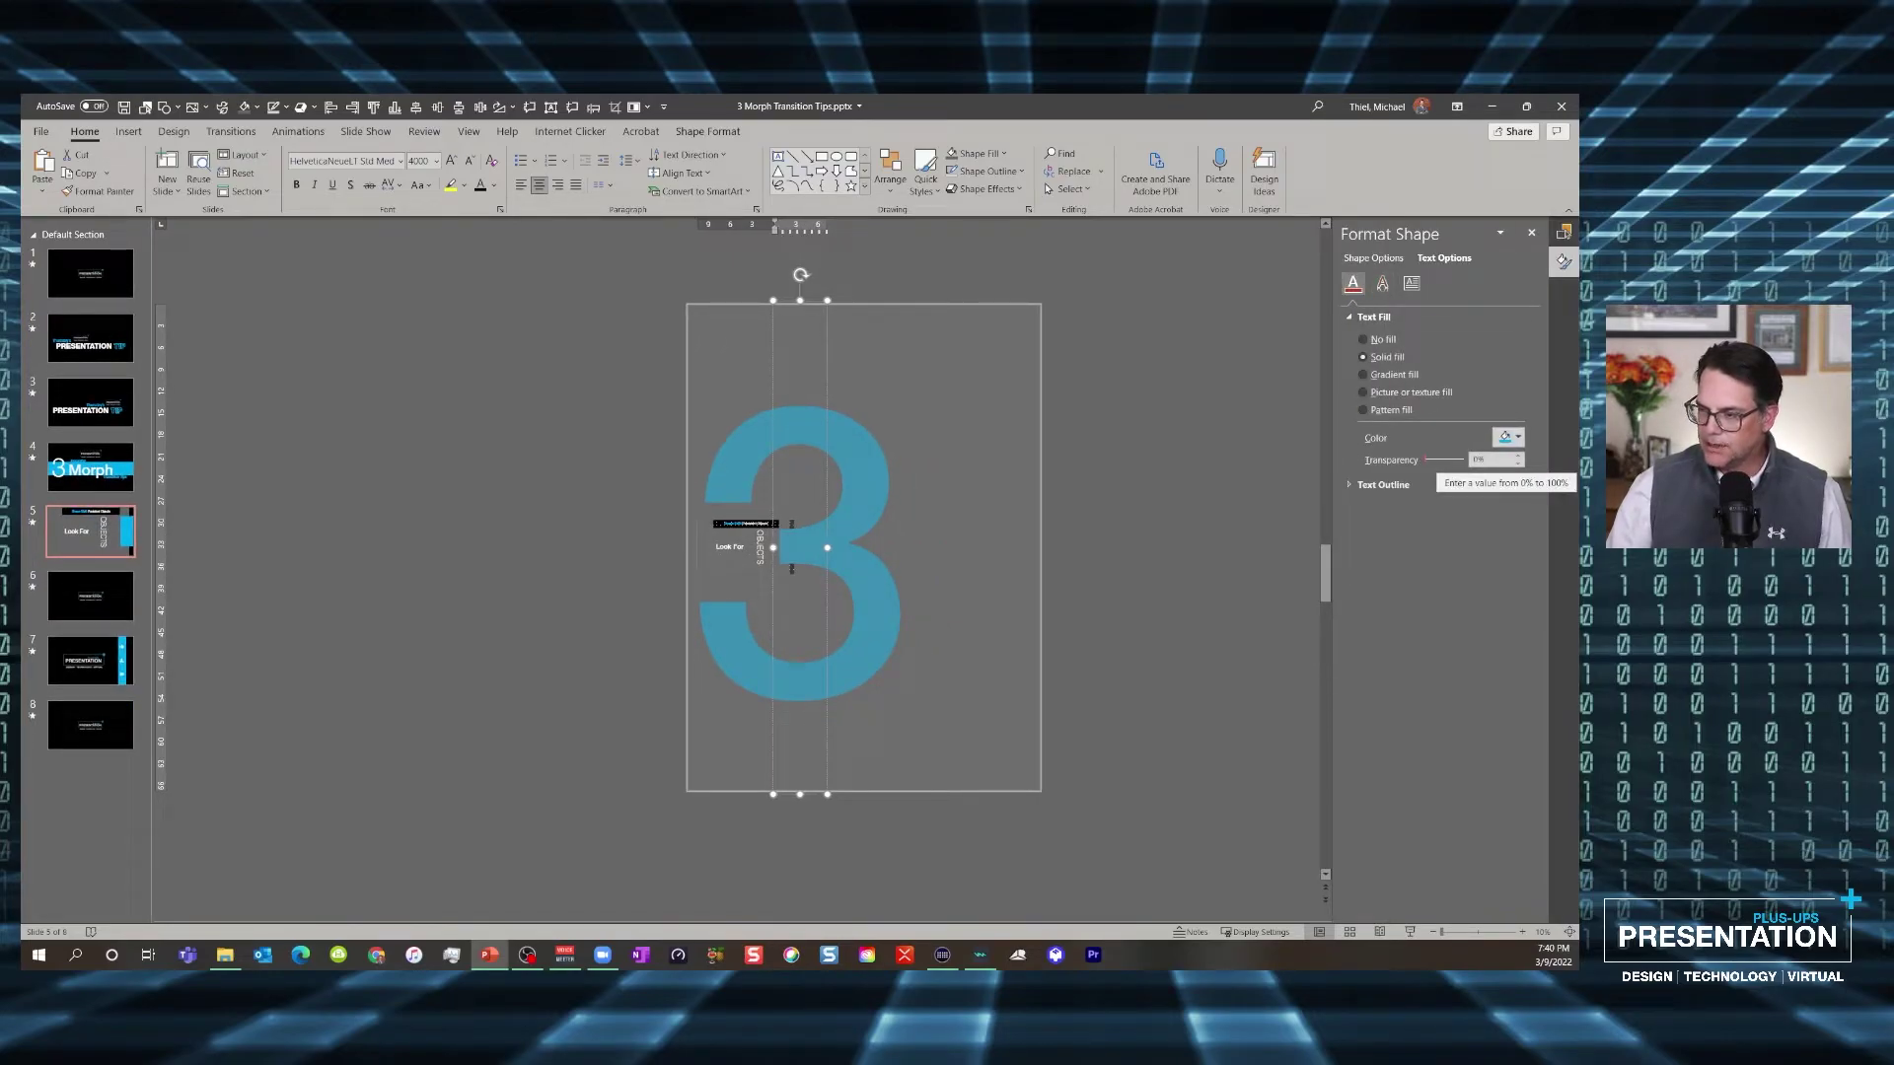
drag(1425, 460, 1459, 459)
click(1517, 437)
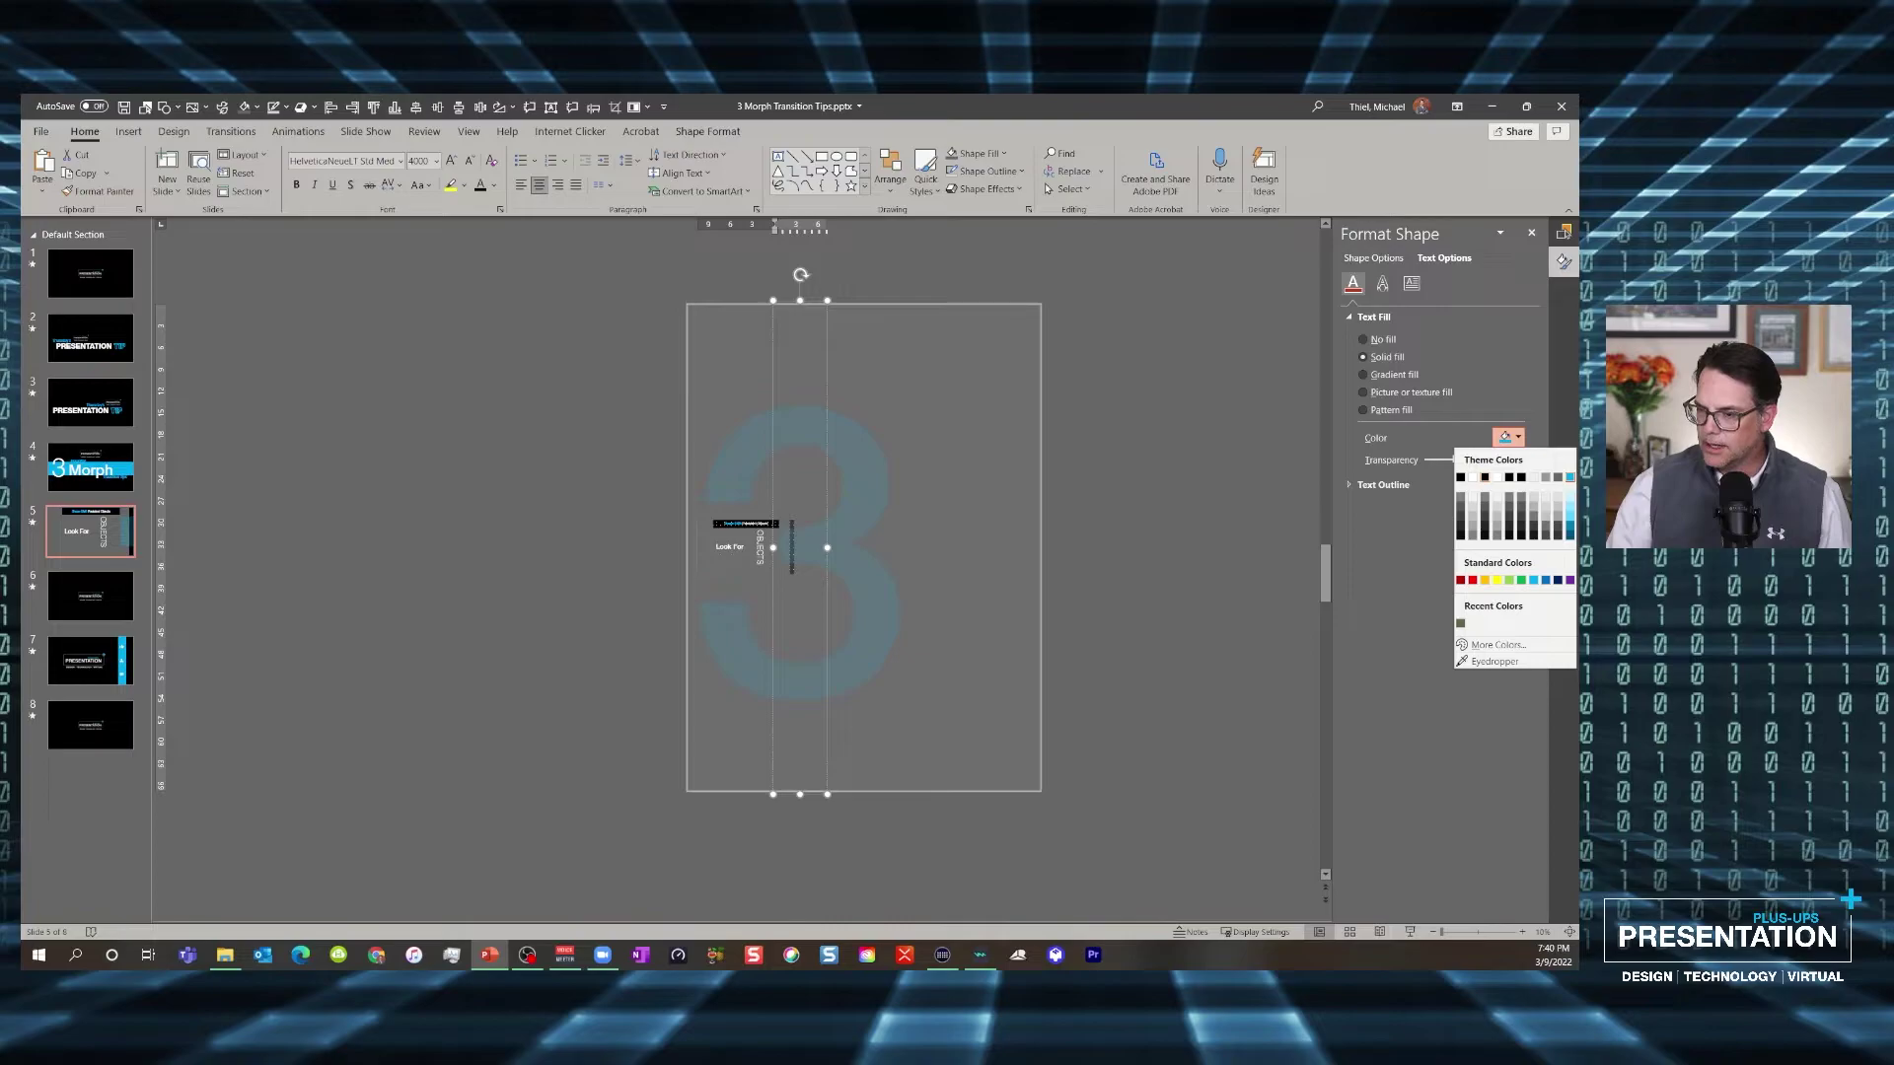
click(1472, 477)
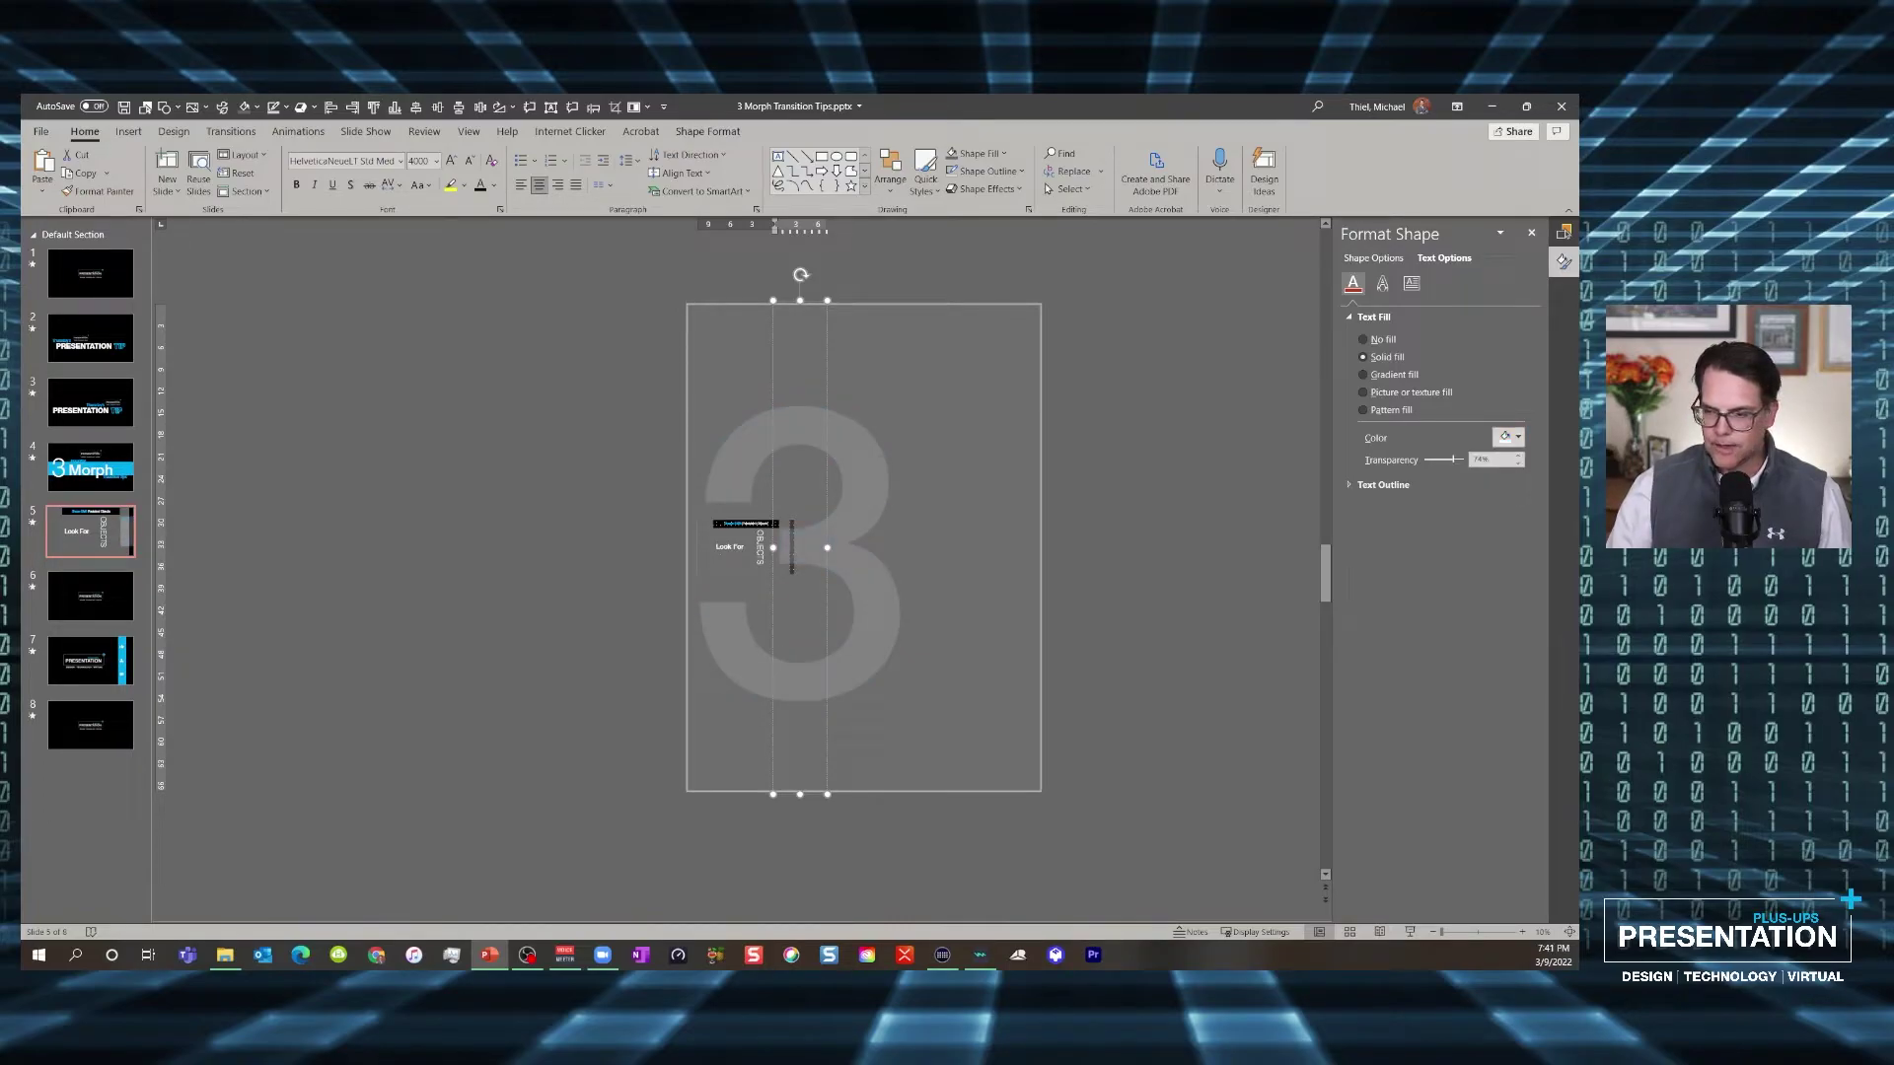
Shift the giant 3 on slide 5 sideways until its middle stroke covers the Look For text area
click(1105, 552)
click(868, 552)
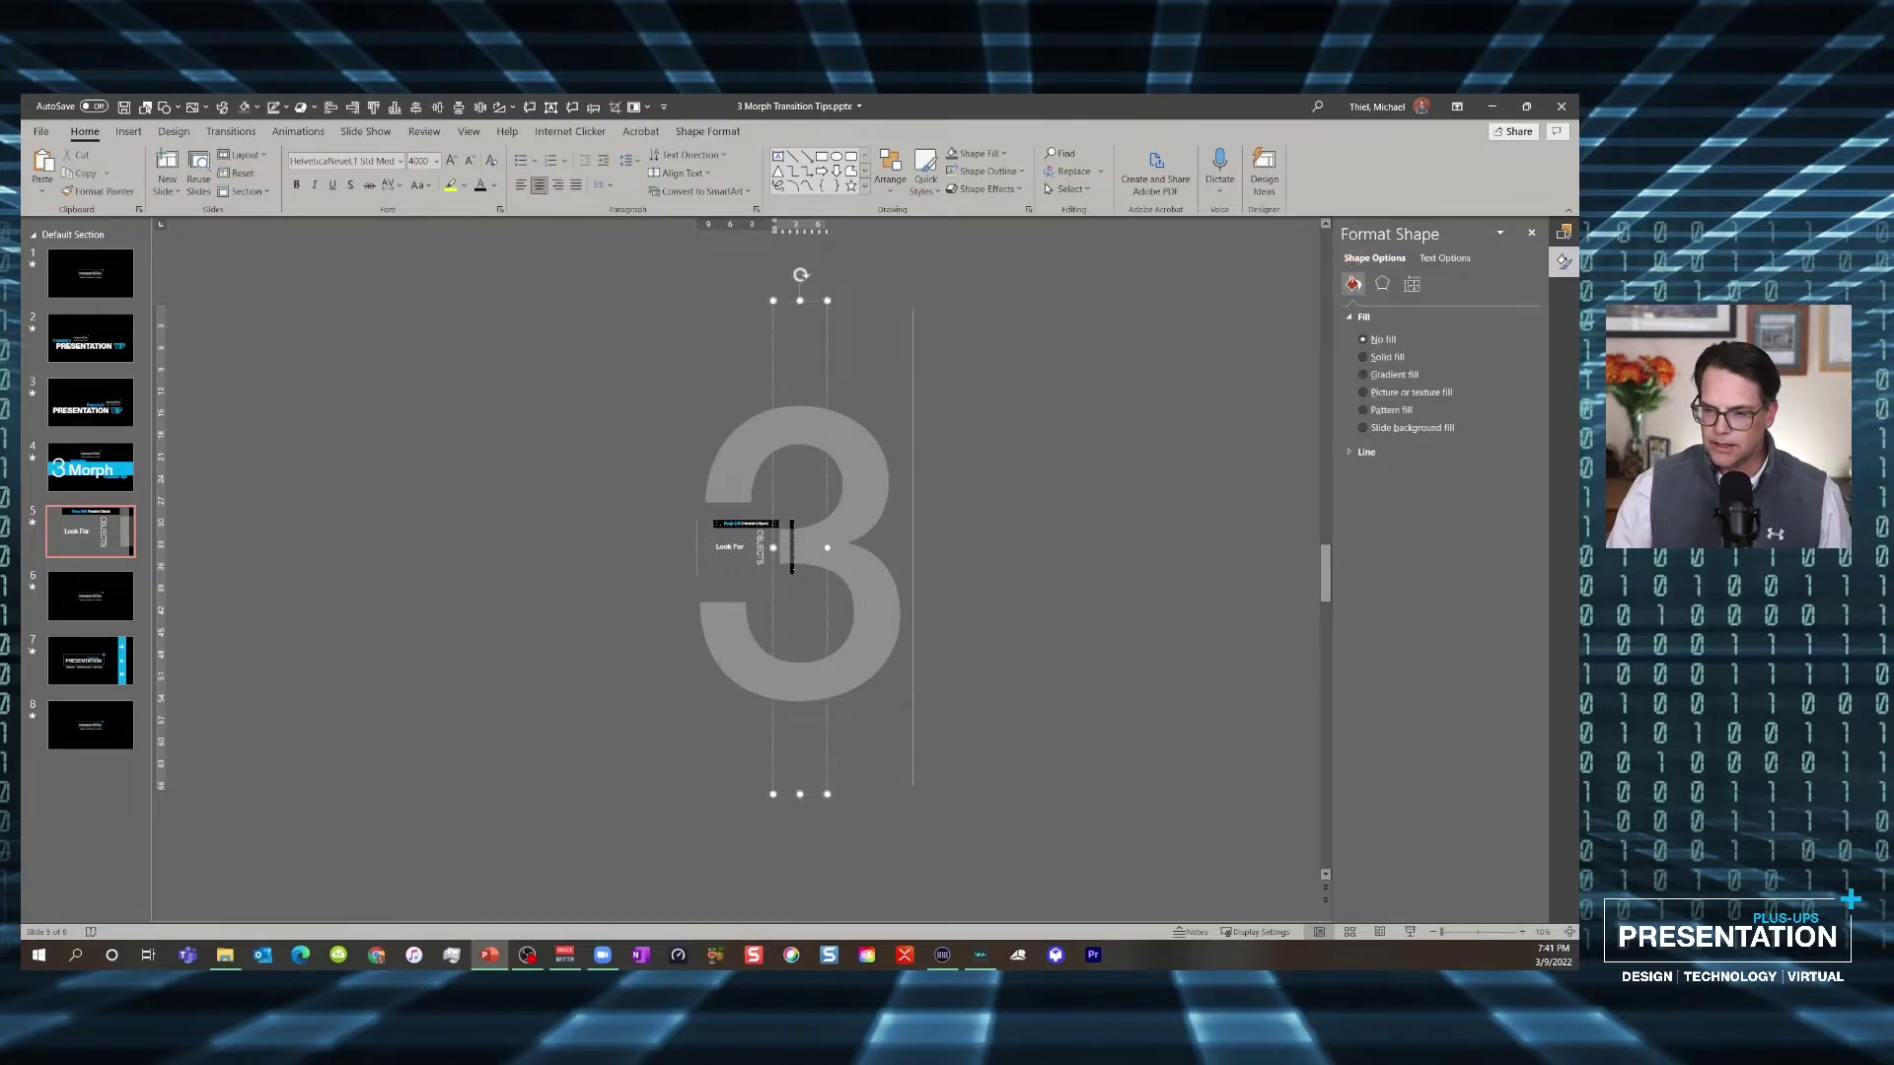
drag(855, 541, 791, 542)
key(Left)
key(Left)
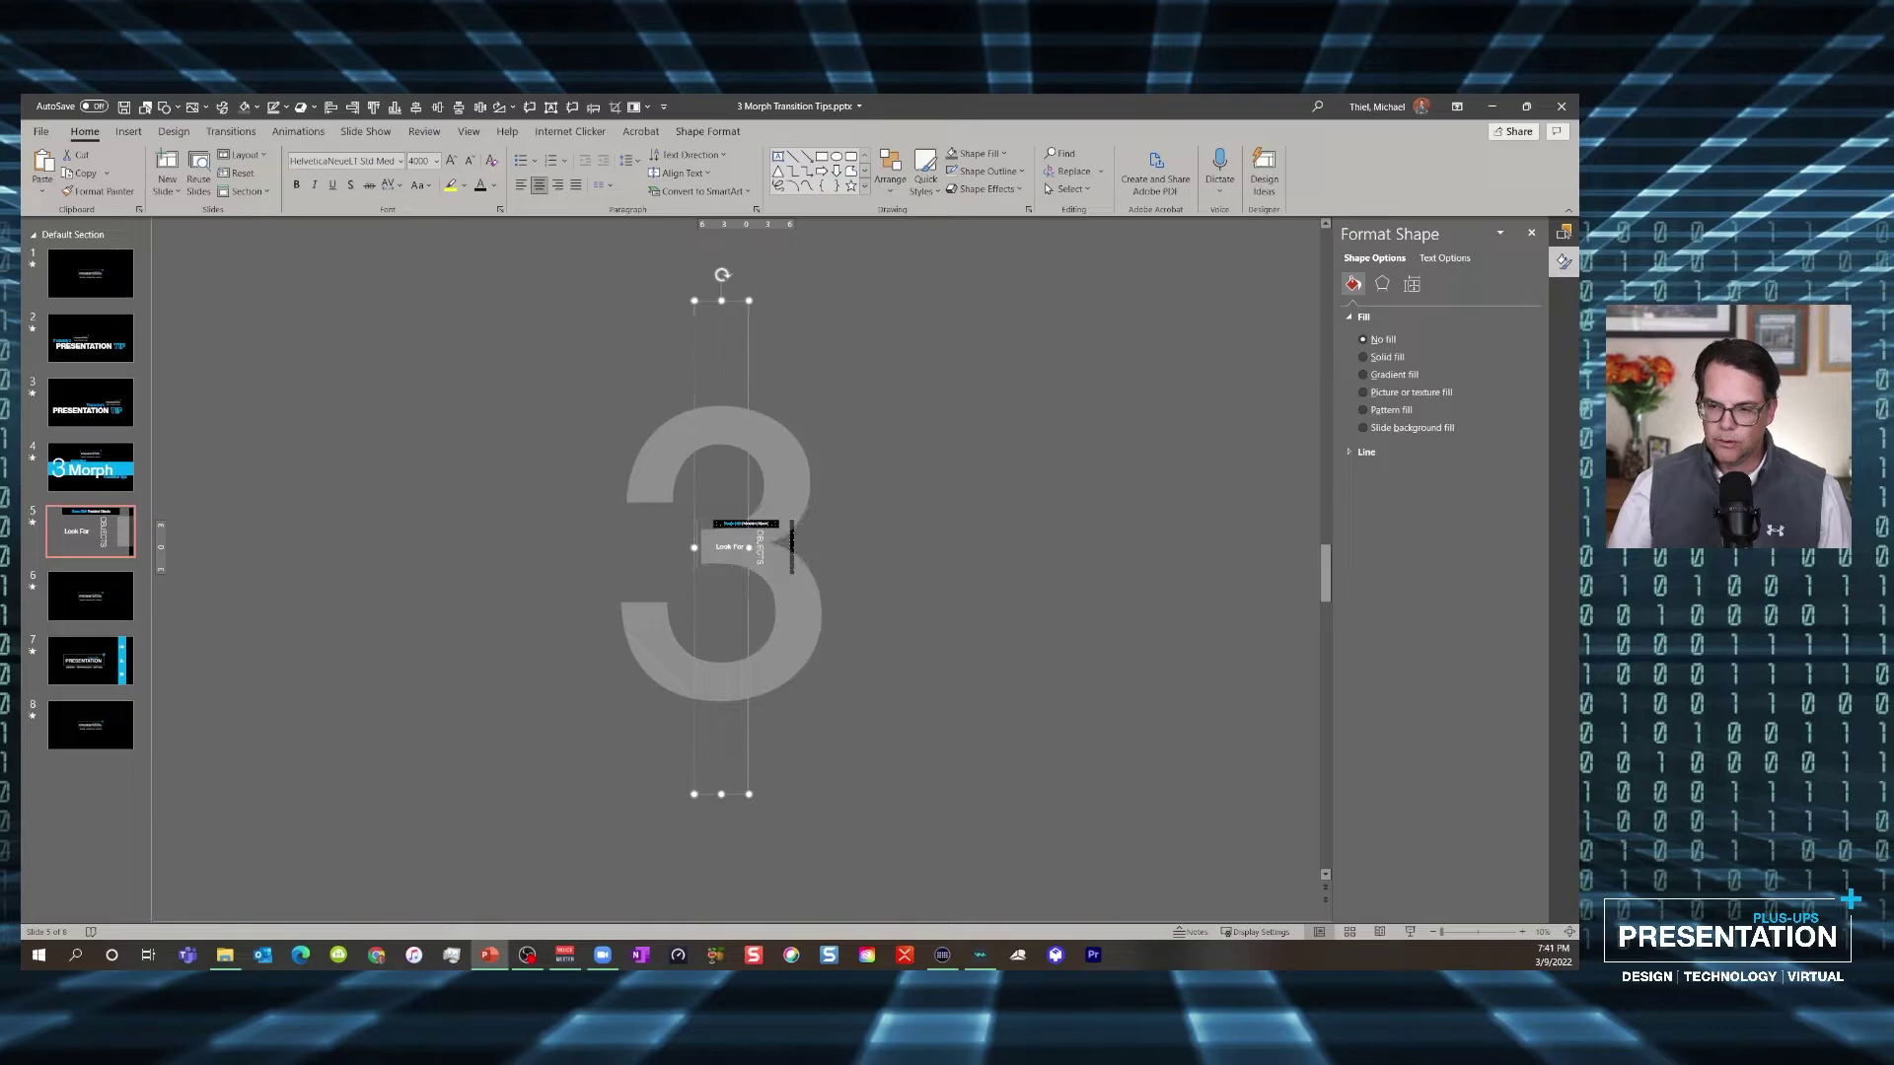
Copy the Presentation Plus-Ups logo picture from slide 4 and paste it onto slide 5
click(90, 467)
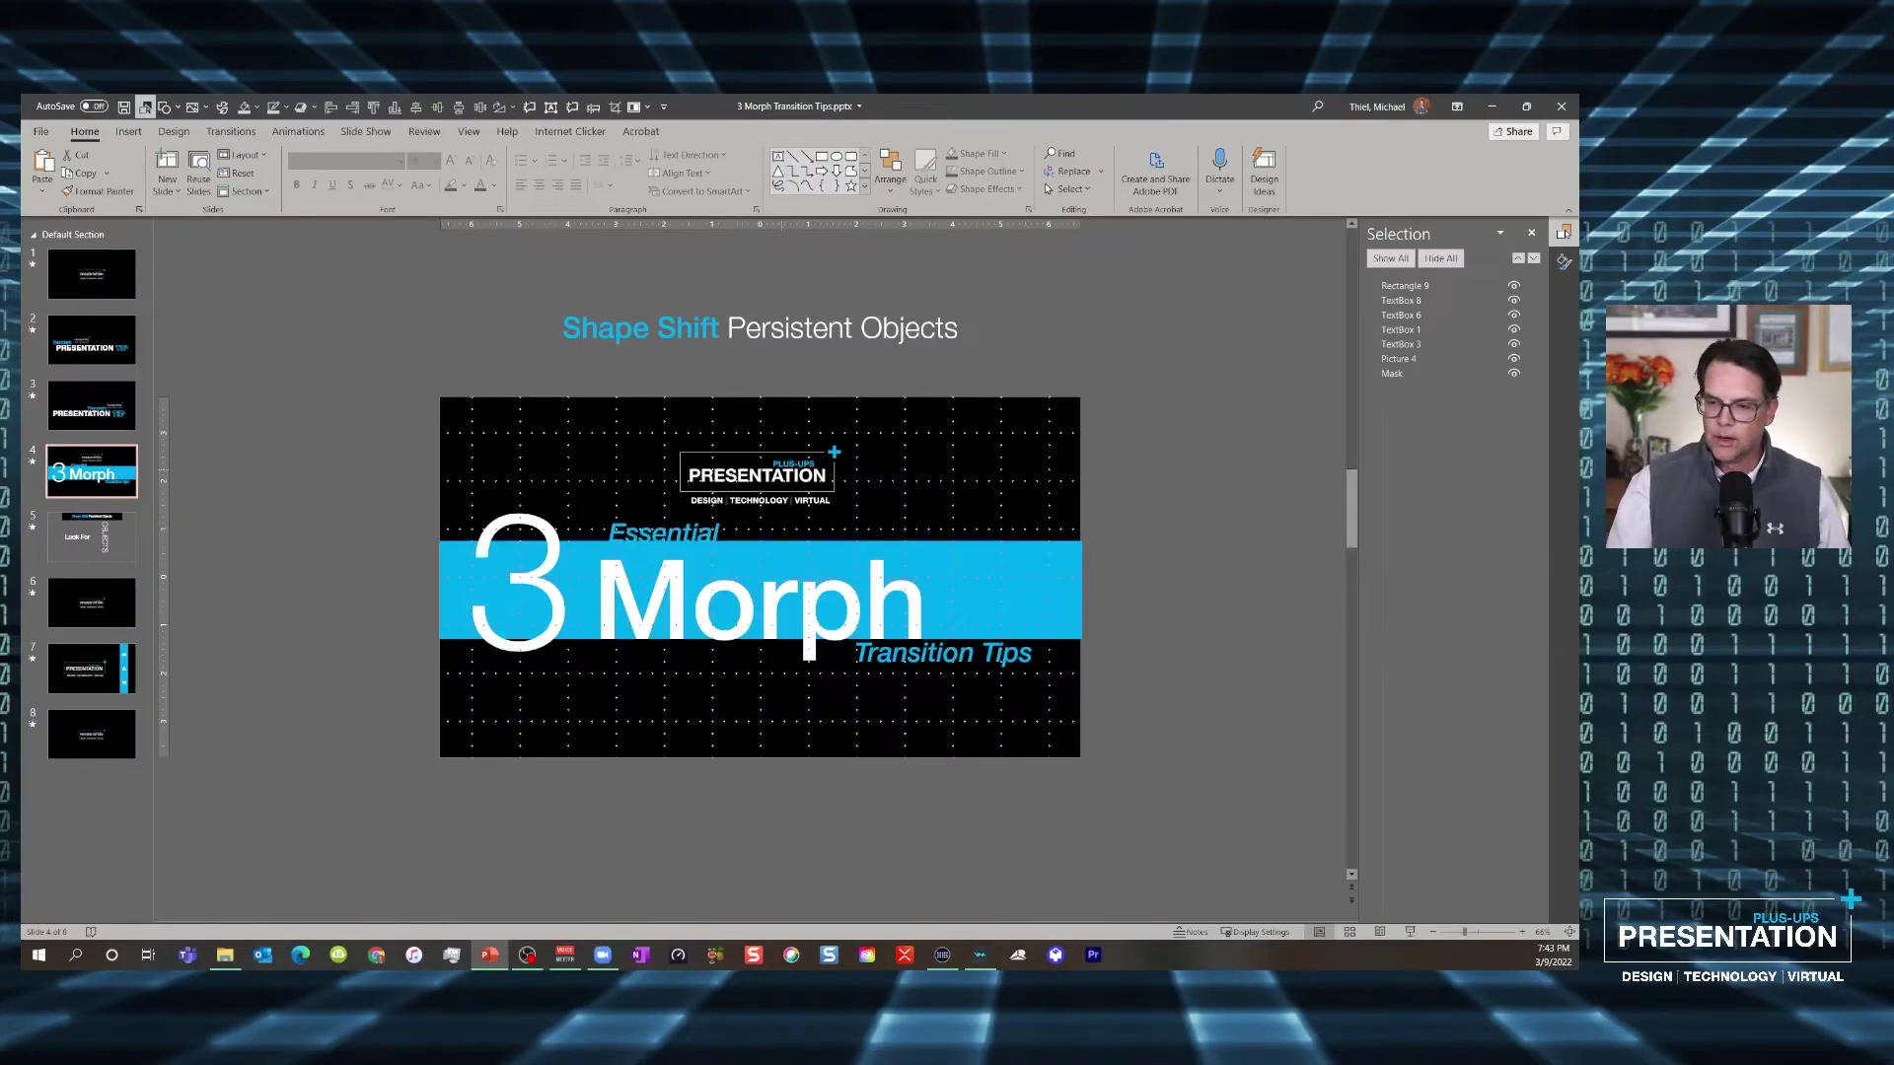
click(731, 477)
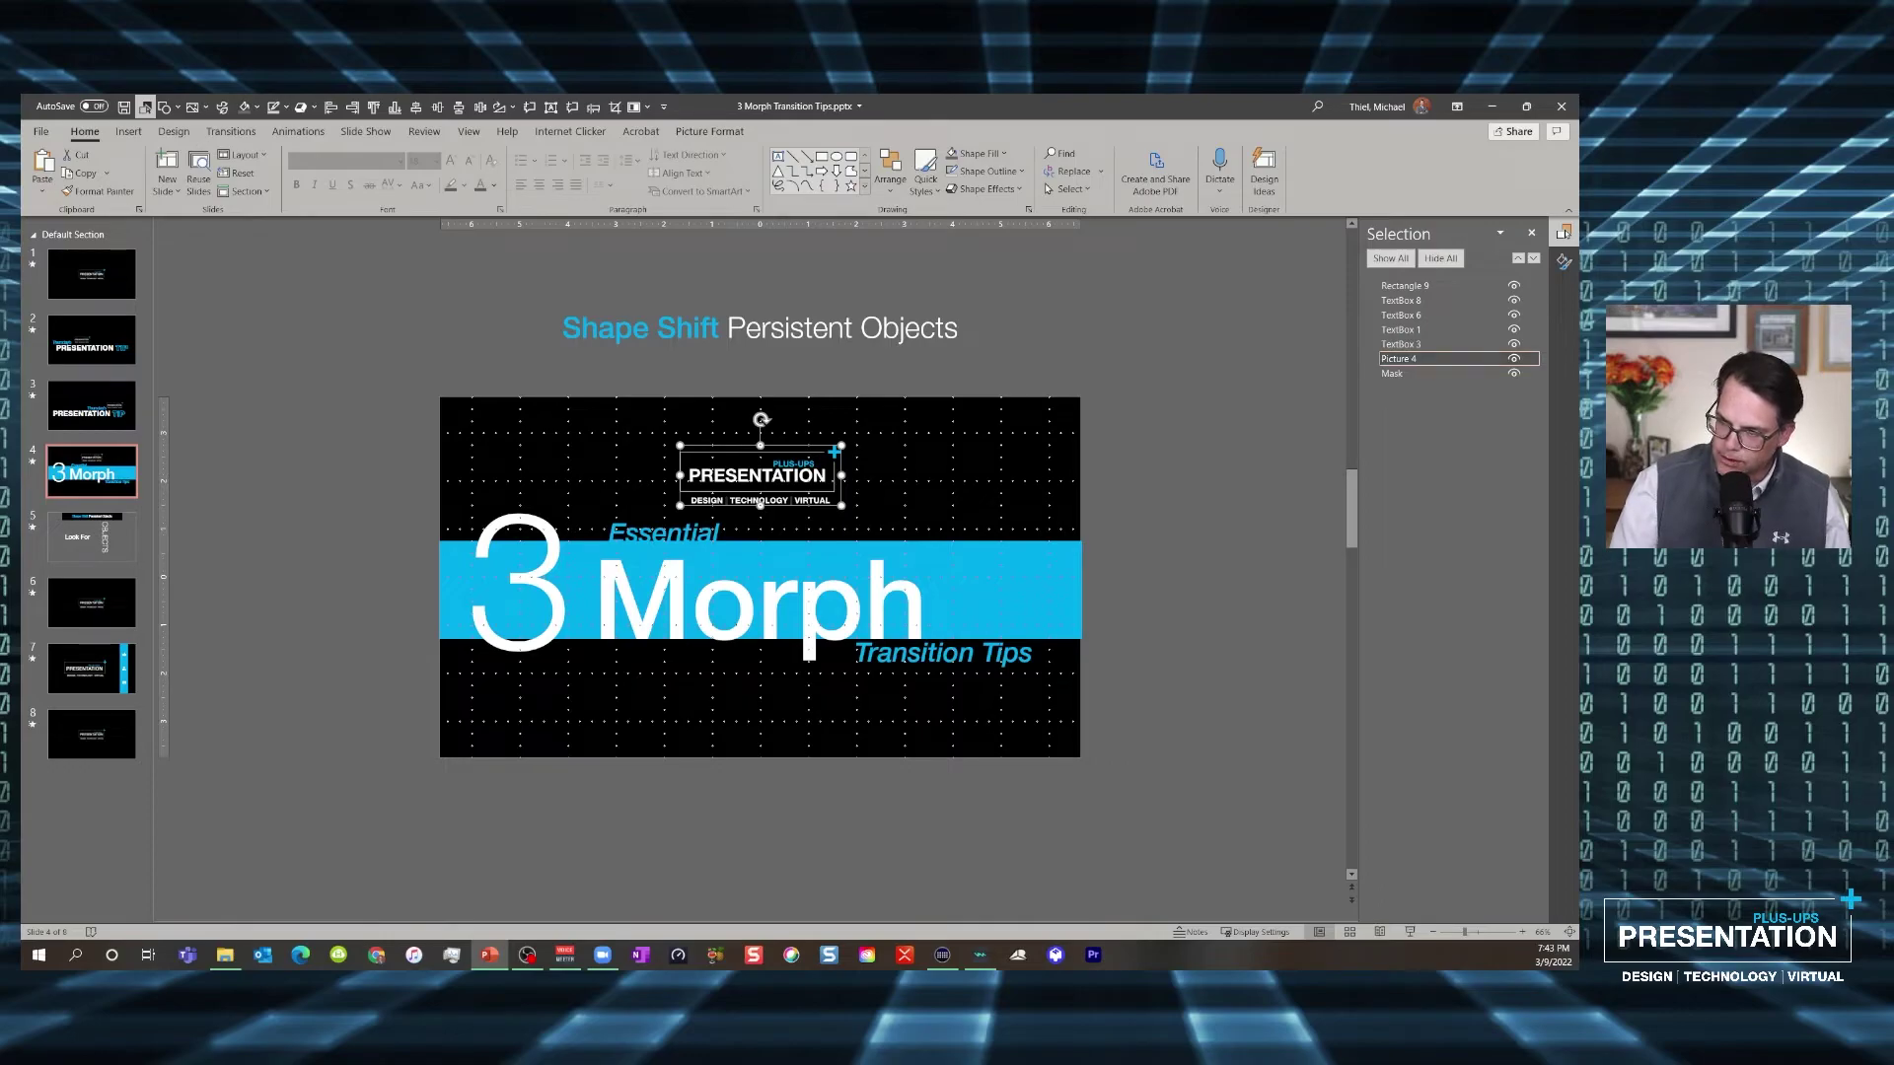
ctrl+click(1431, 373)
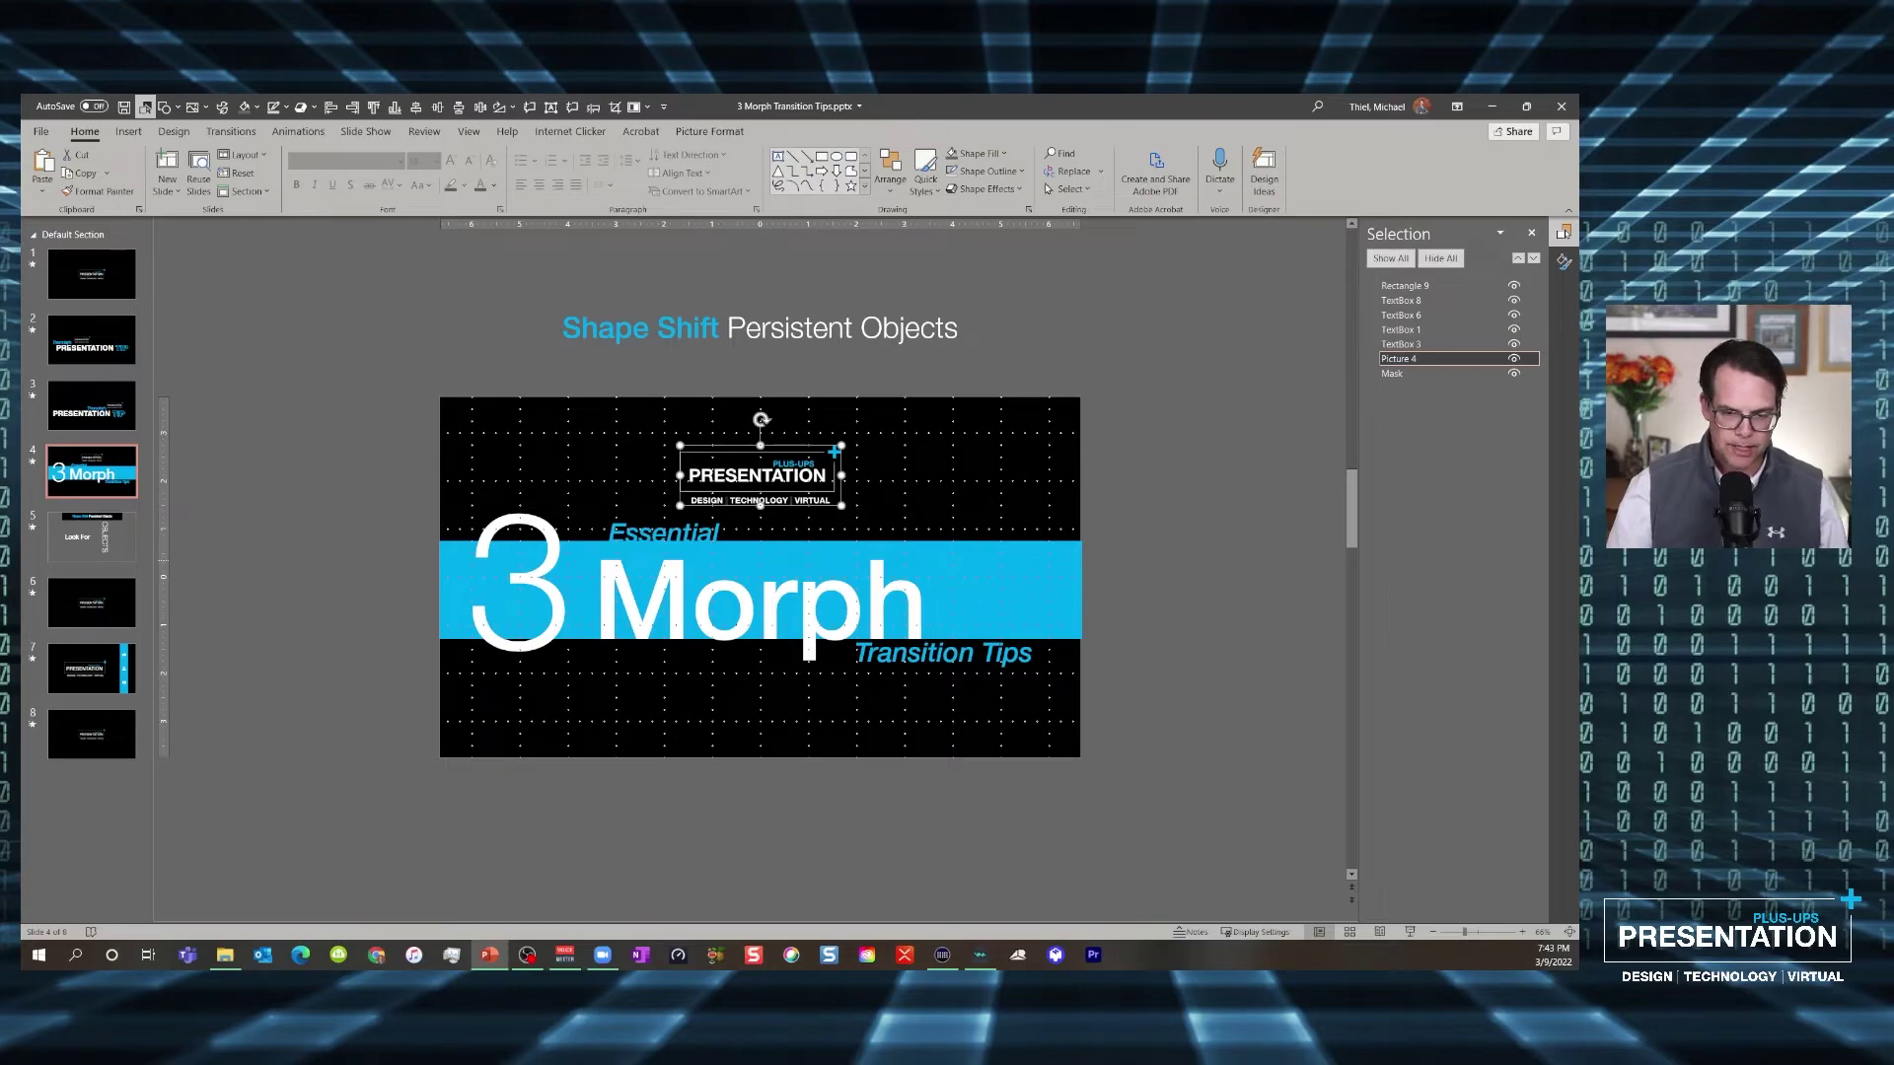
key(Page_Down)
key(ctrl+v)
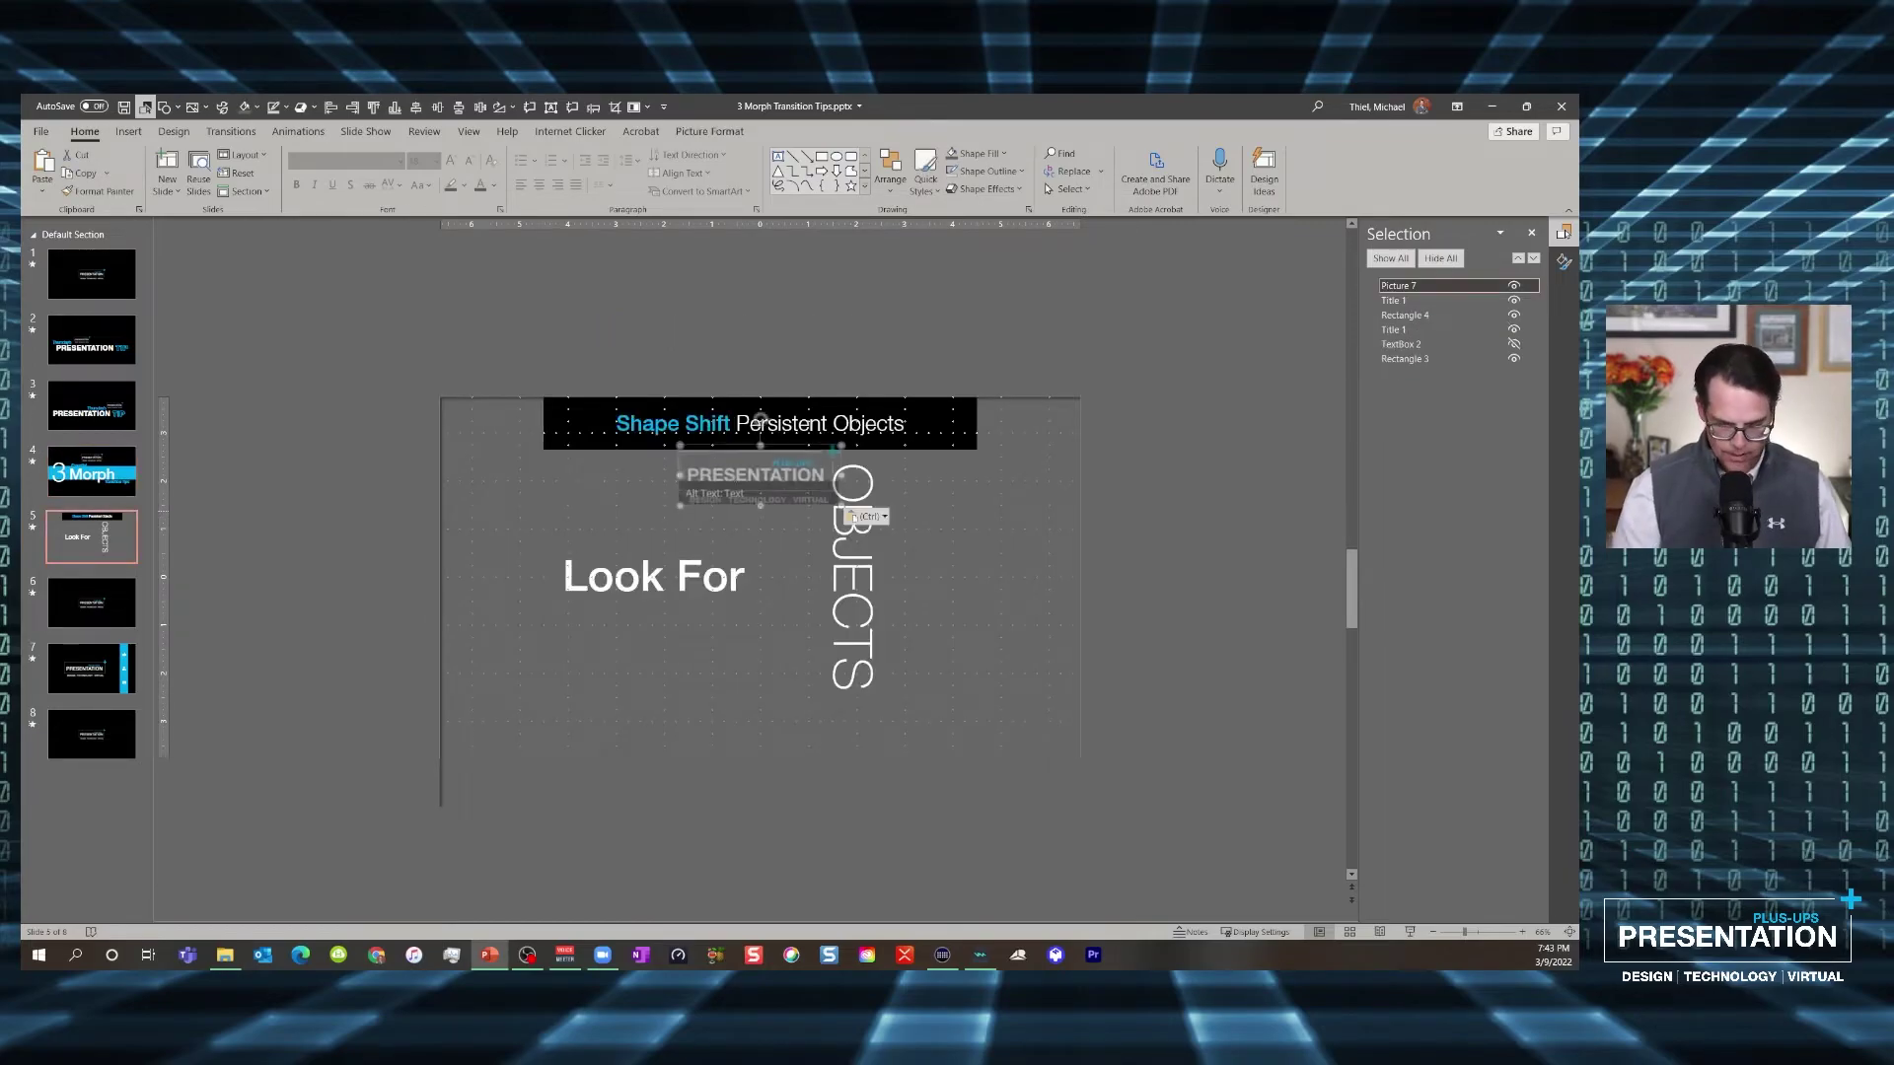
Enlarge the pasted logo on slide 5 to about half the slide's width
key(shift+Up)
key(shift+Up)
key(shift+Up)
key(shift+Up)
key(shift+Up)
key(shift+Up)
key(shift+Up)
key(shift+Up)
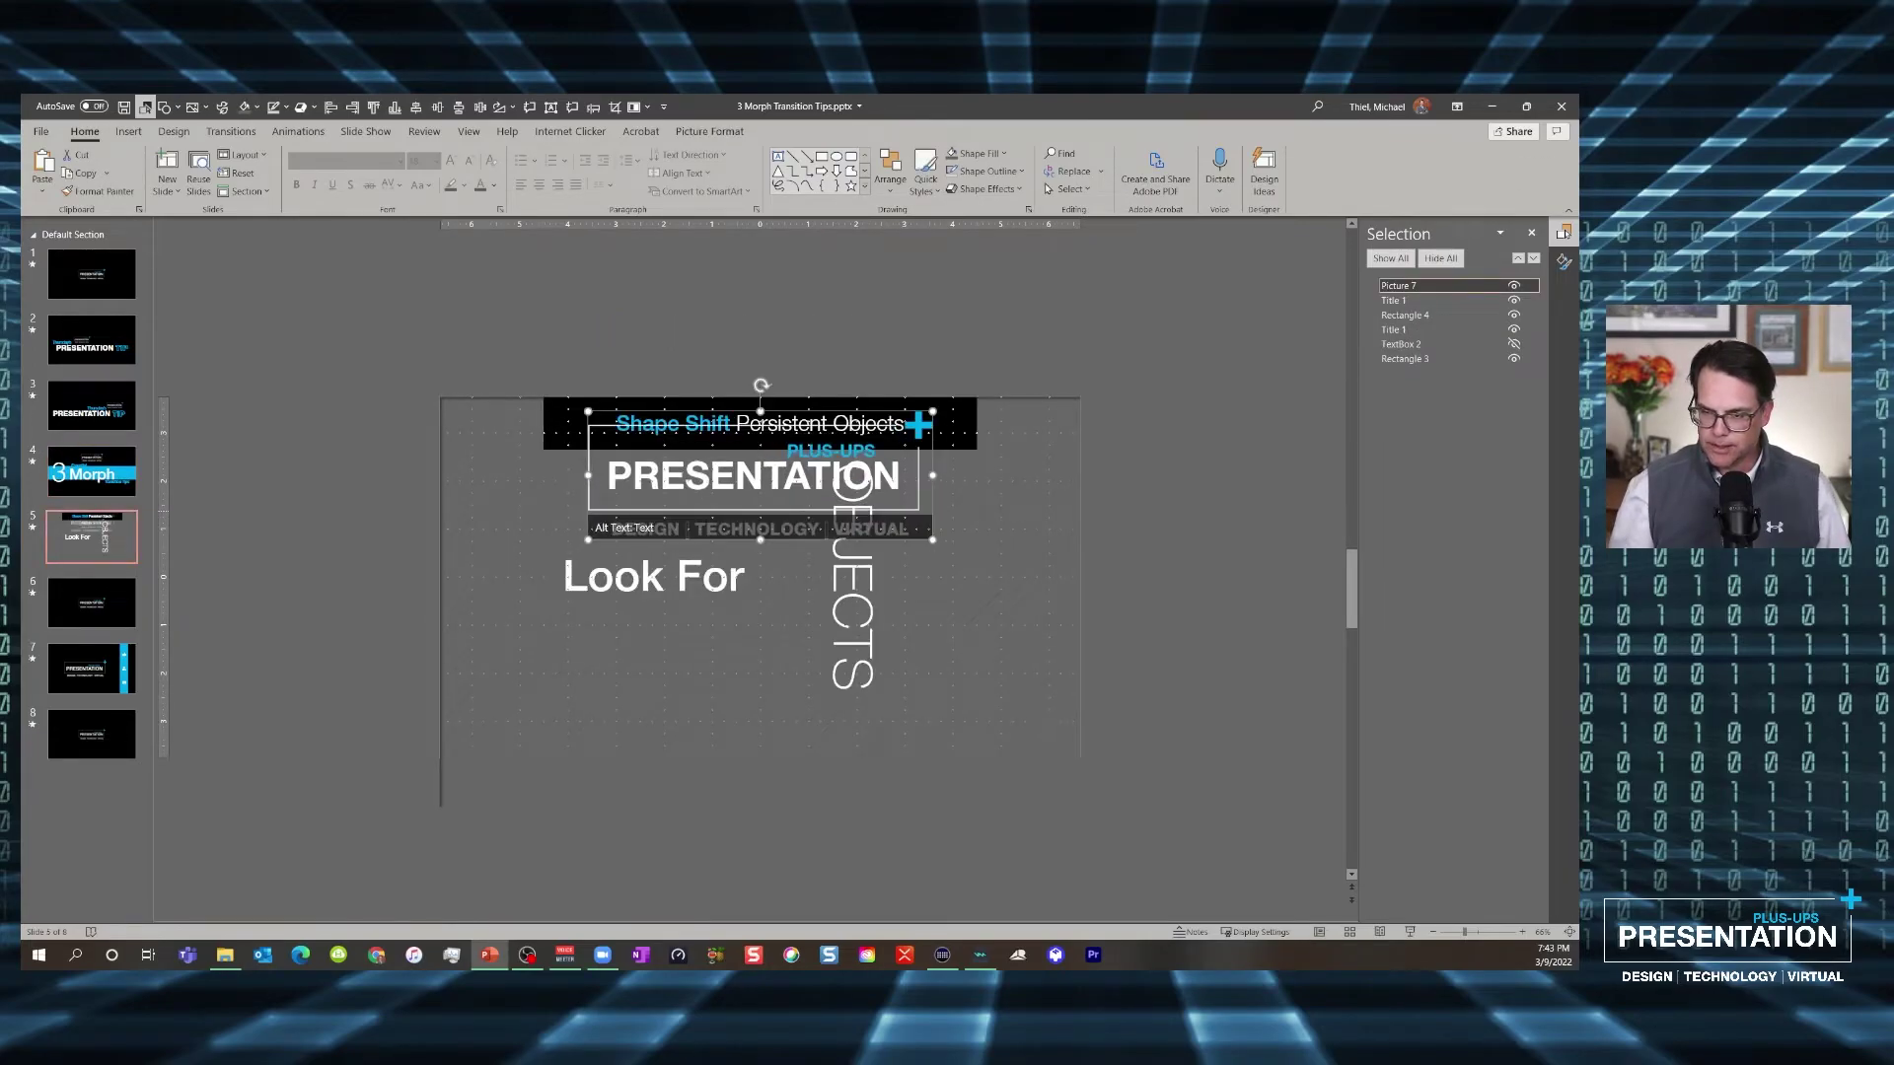
Move the enlarged logo down to the middle of slide 5, over the Look For text
key(Down)
key(Down)
key(Down)
key(Down)
key(Down)
key(Down)
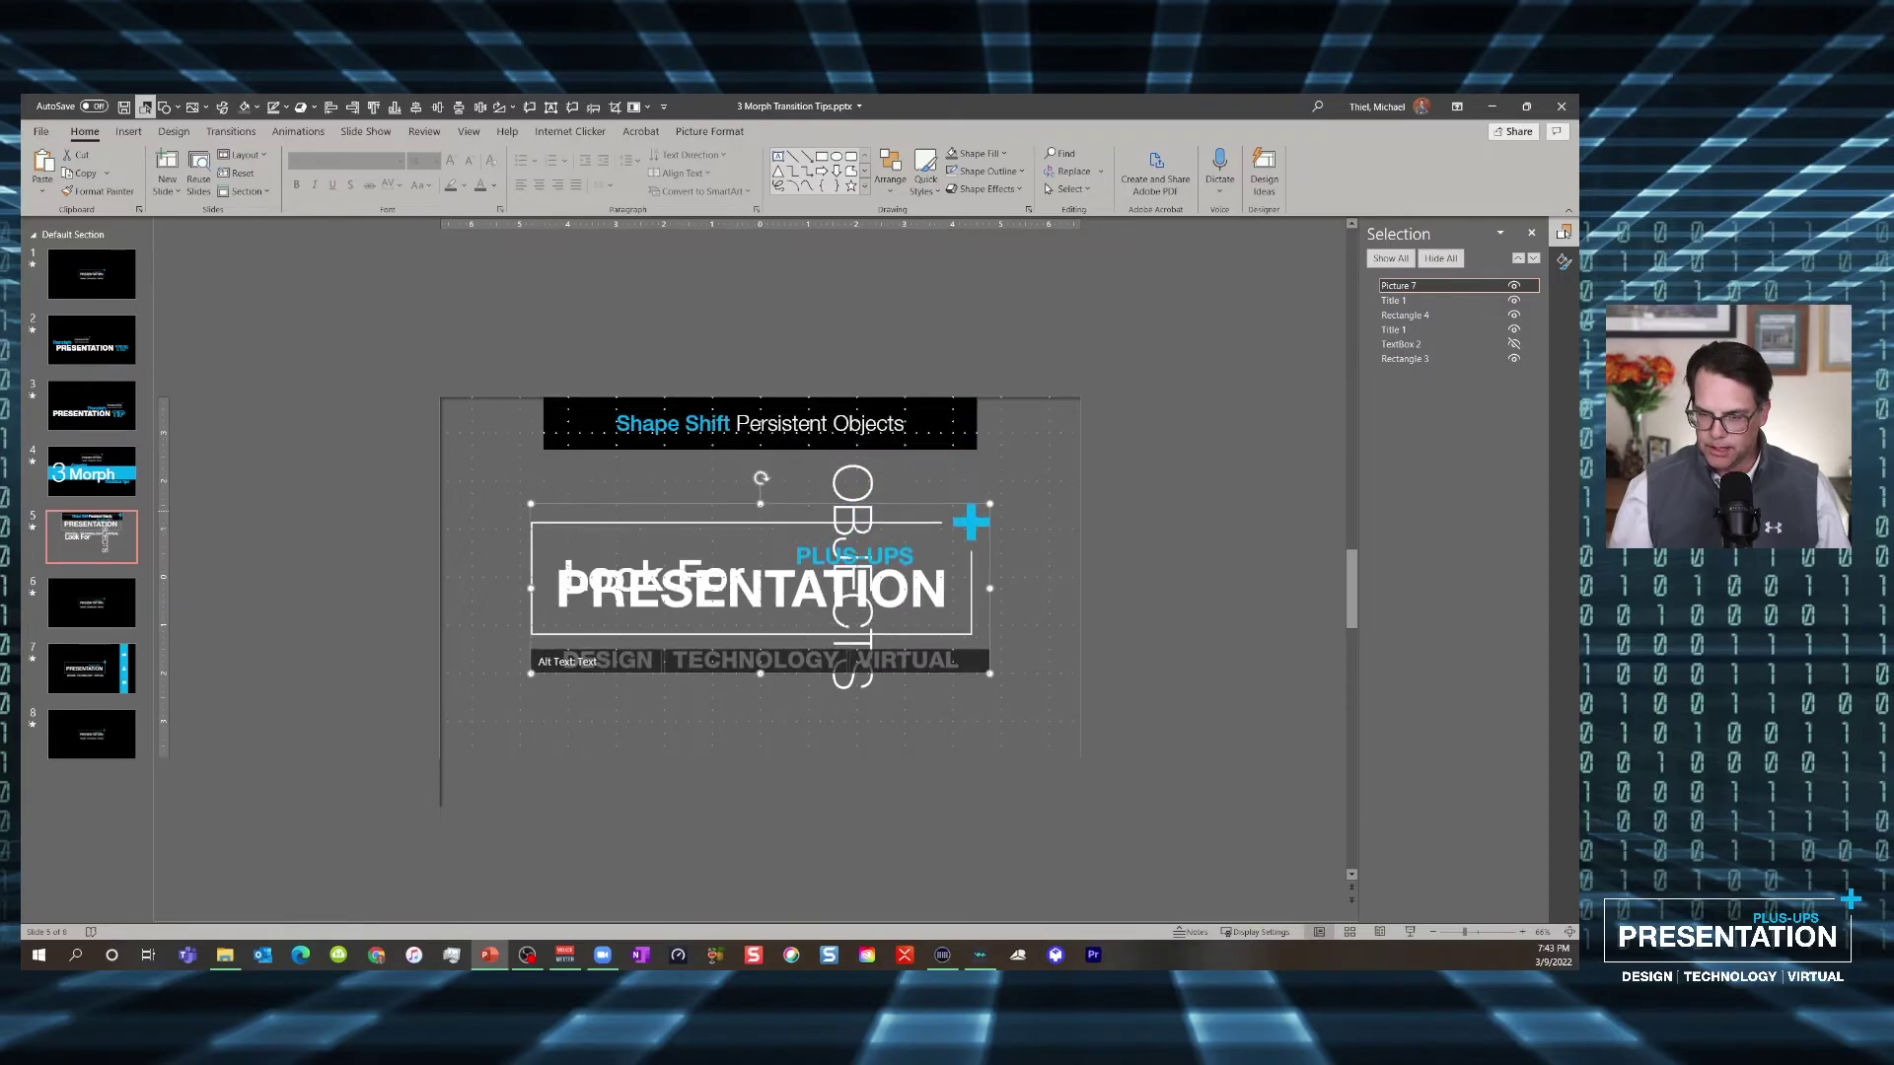
Resize the centred logo on slide 5 until it spans most of the slide's width, staying within the slide's edges
key(shift+Up)
key(shift+Up)
key(shift+Up)
key(shift+Up)
key(shift+Up)
key(shift+Up)
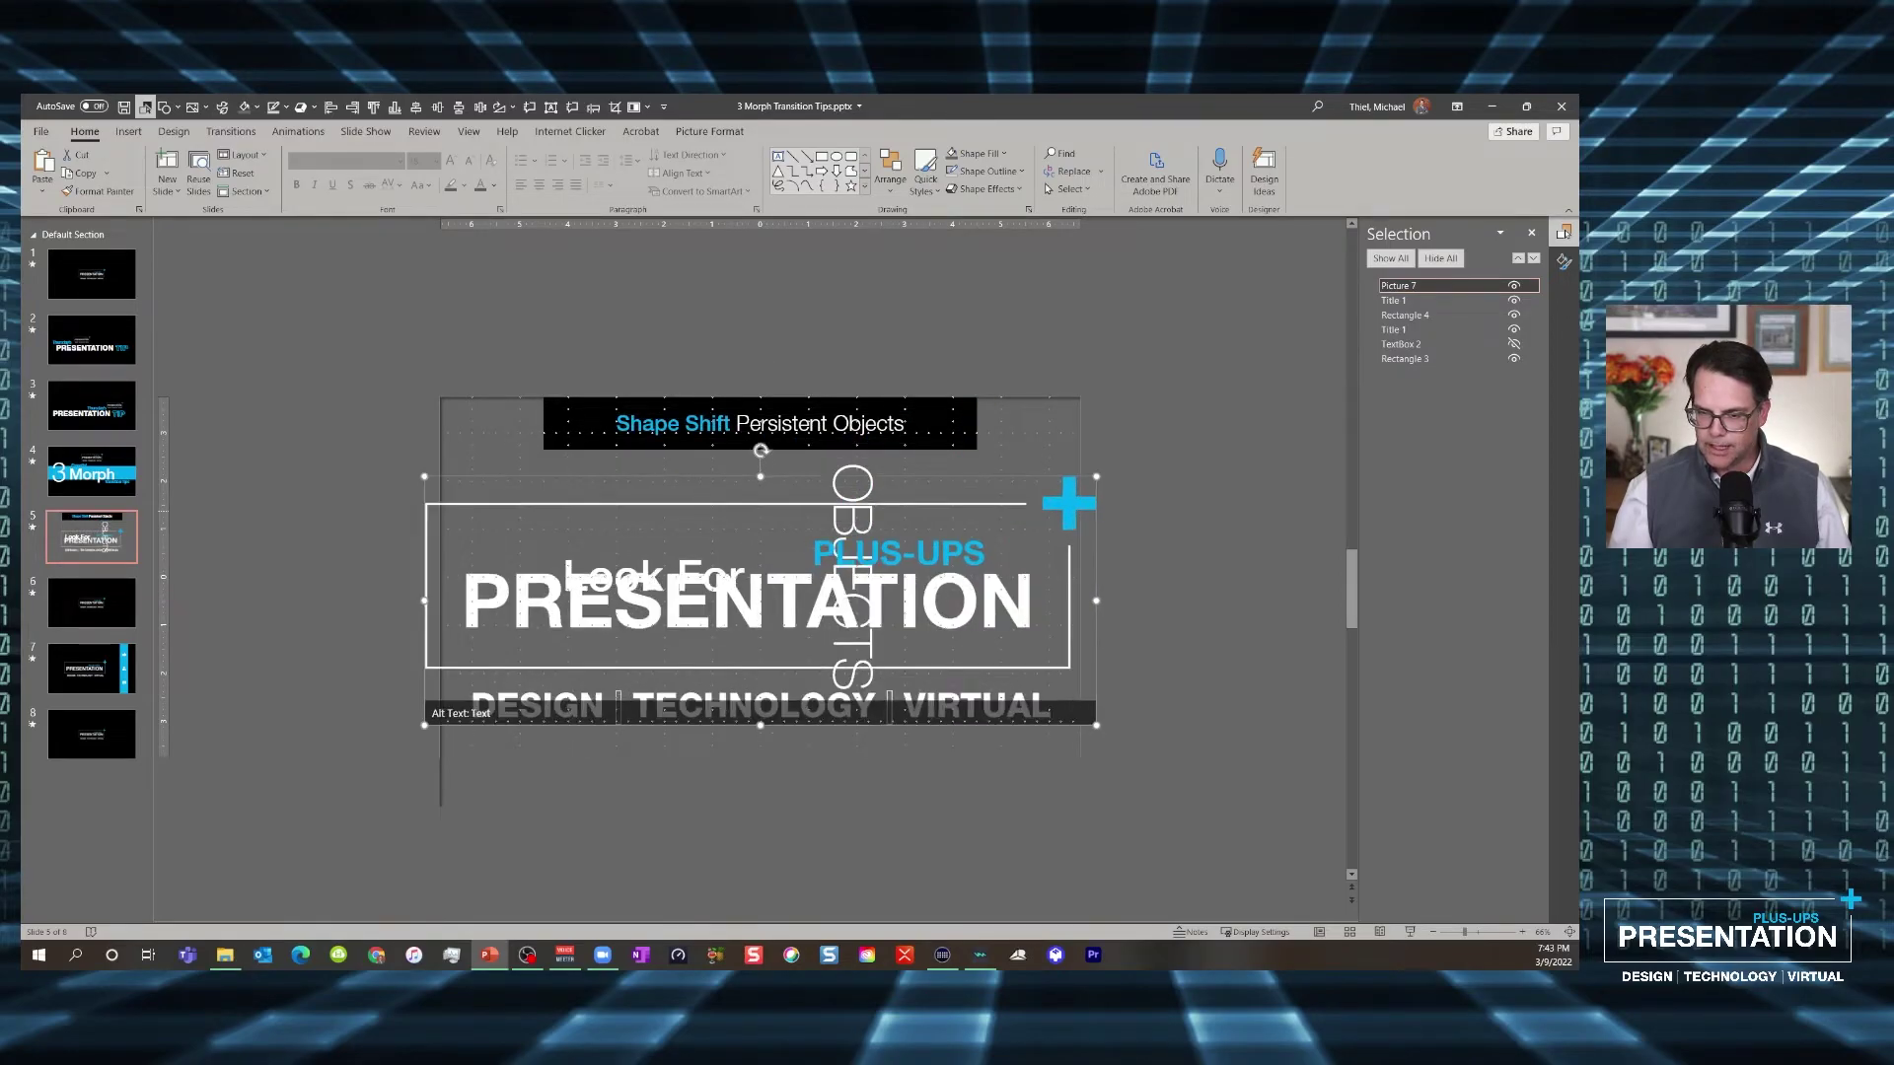
key(shift+Down)
key(shift+Down)
key(shift+Down)
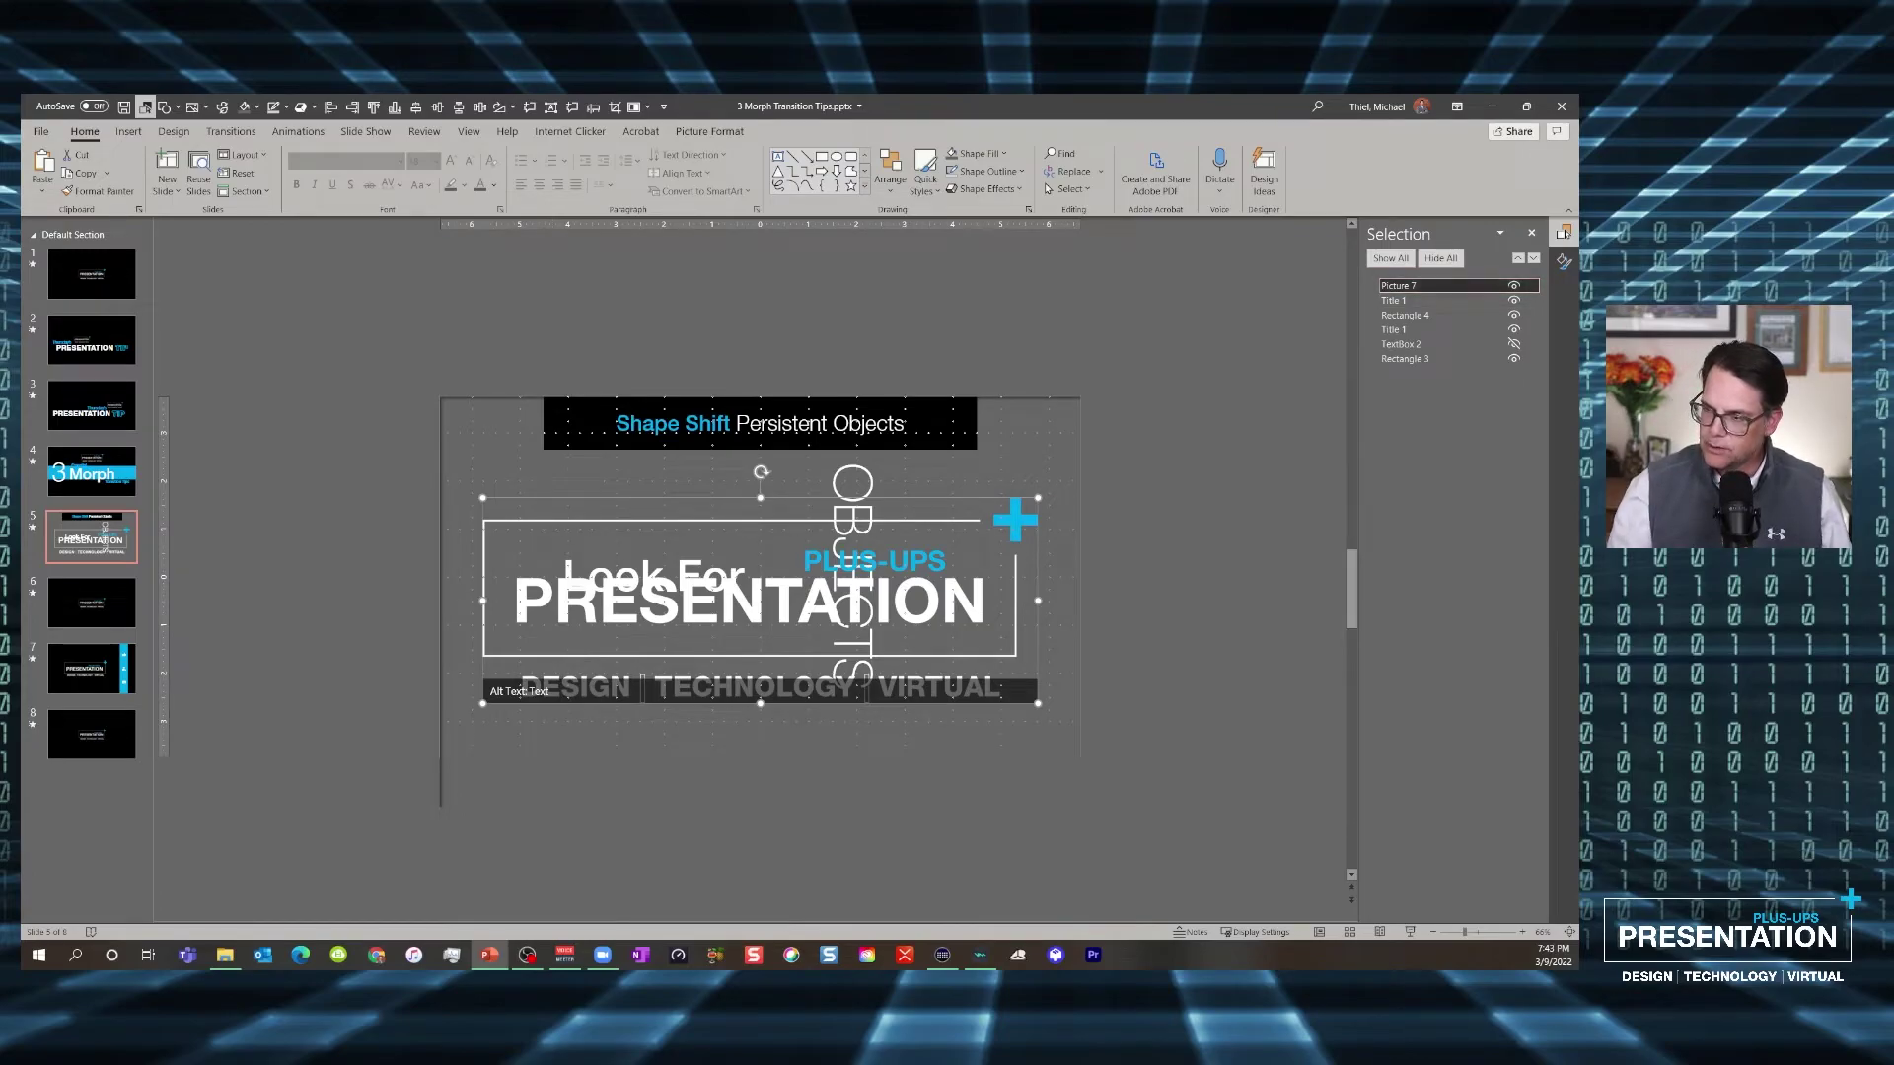
Place the logo below TextBox 2 in slide 5's stacking order and set its picture transparency to 100%
drag(1399, 286, 1401, 351)
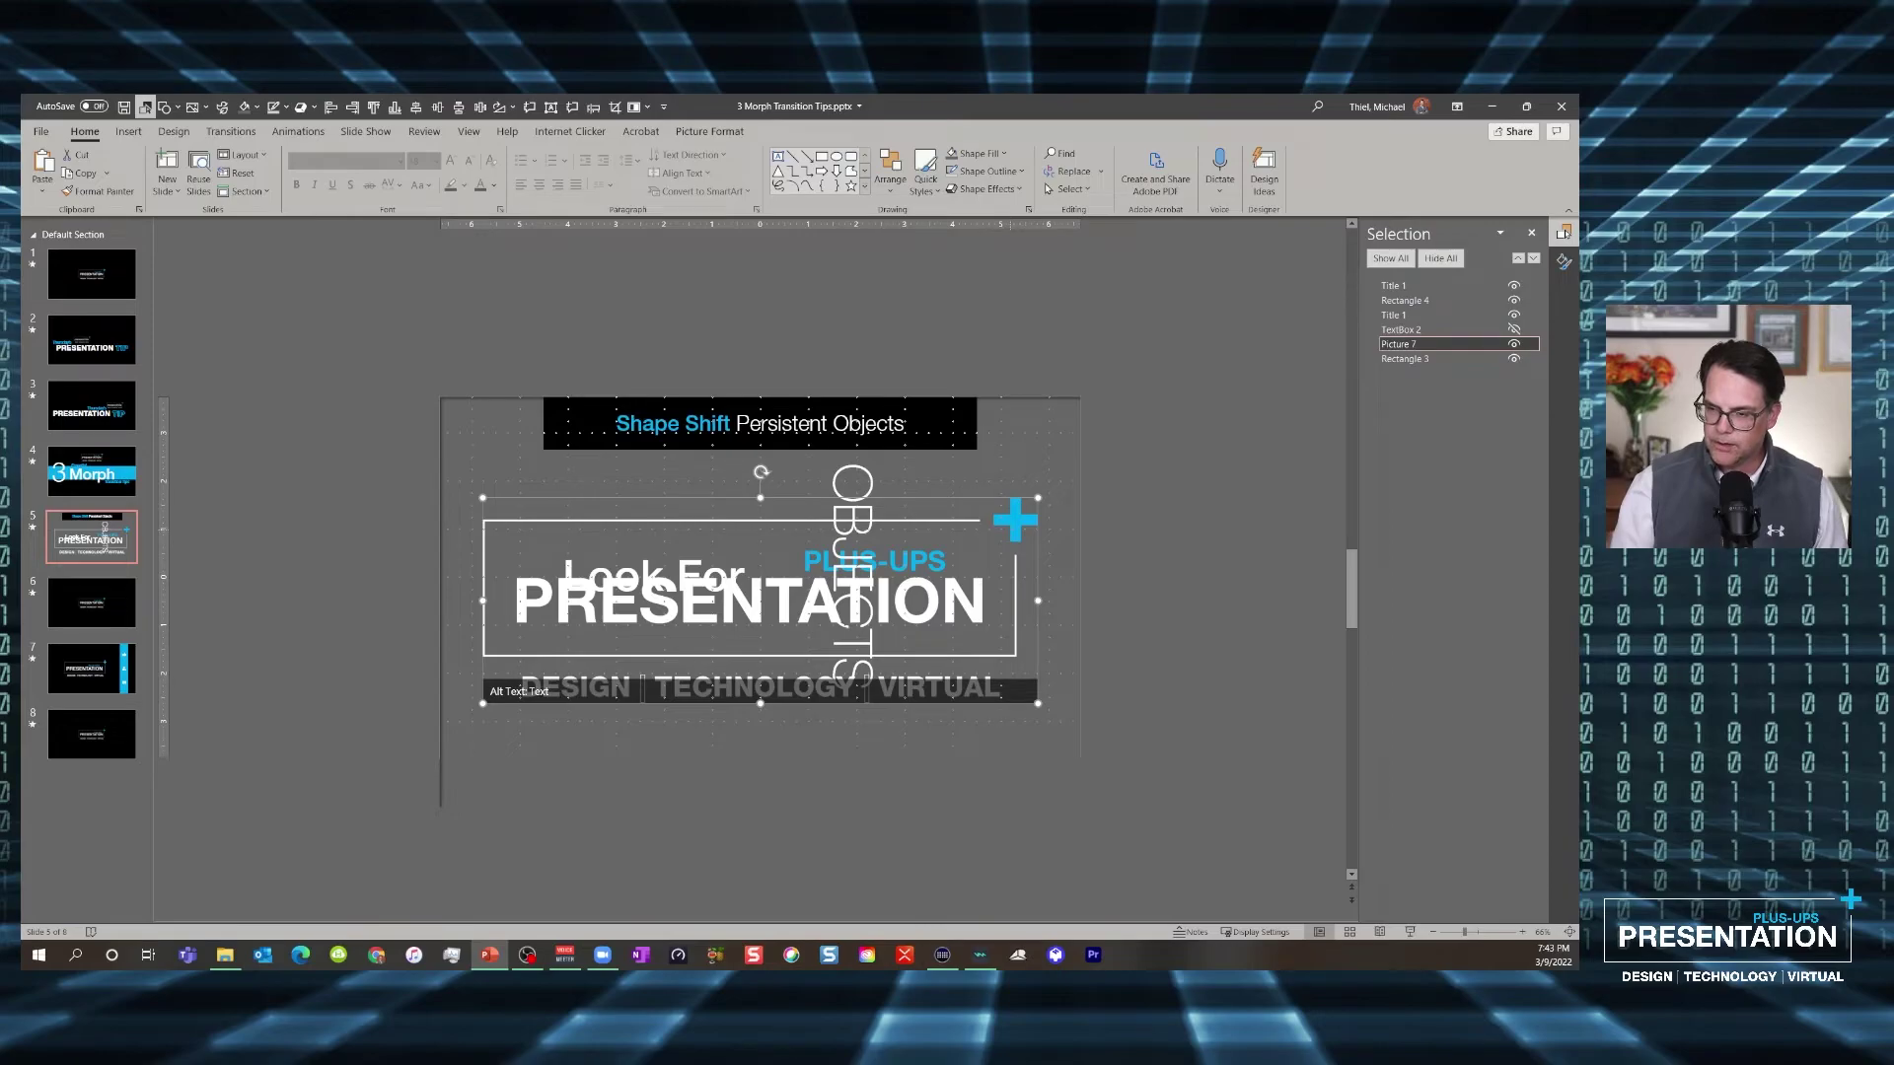
right_click(1012, 528)
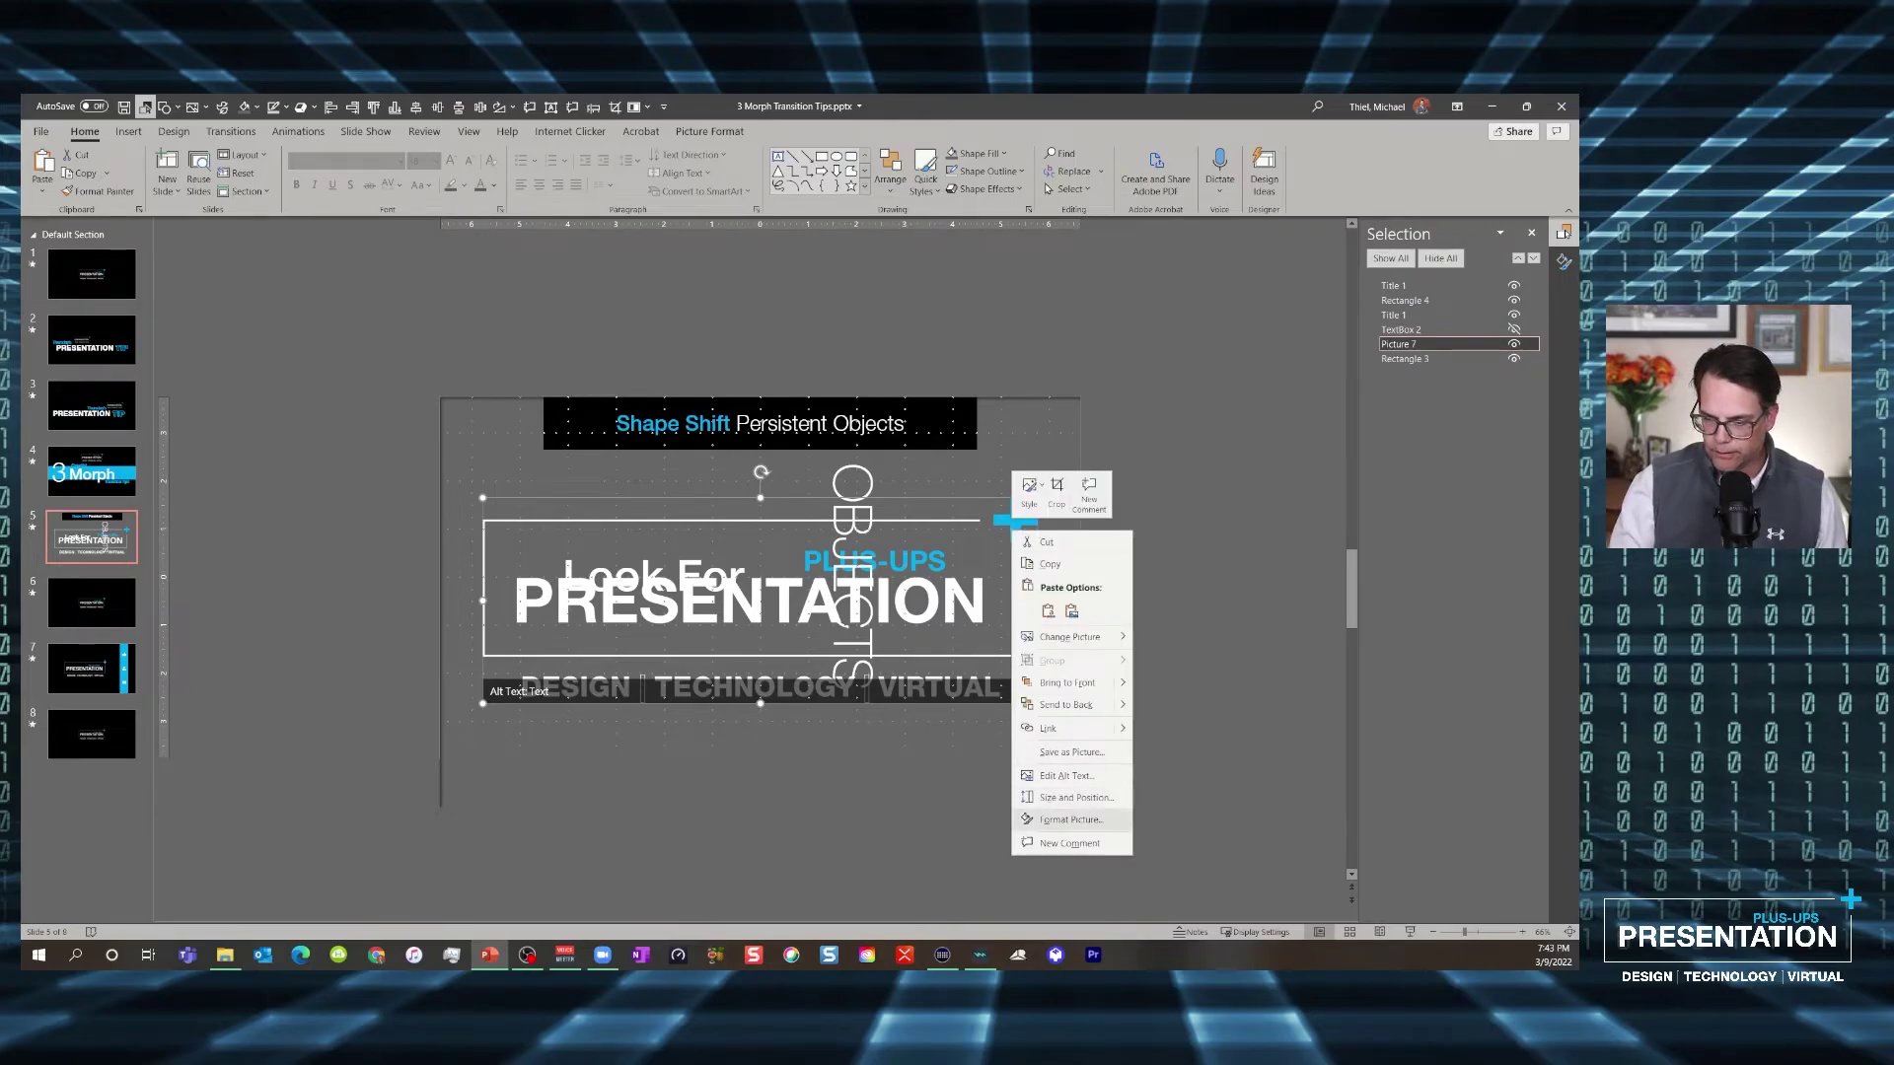
click(1070, 819)
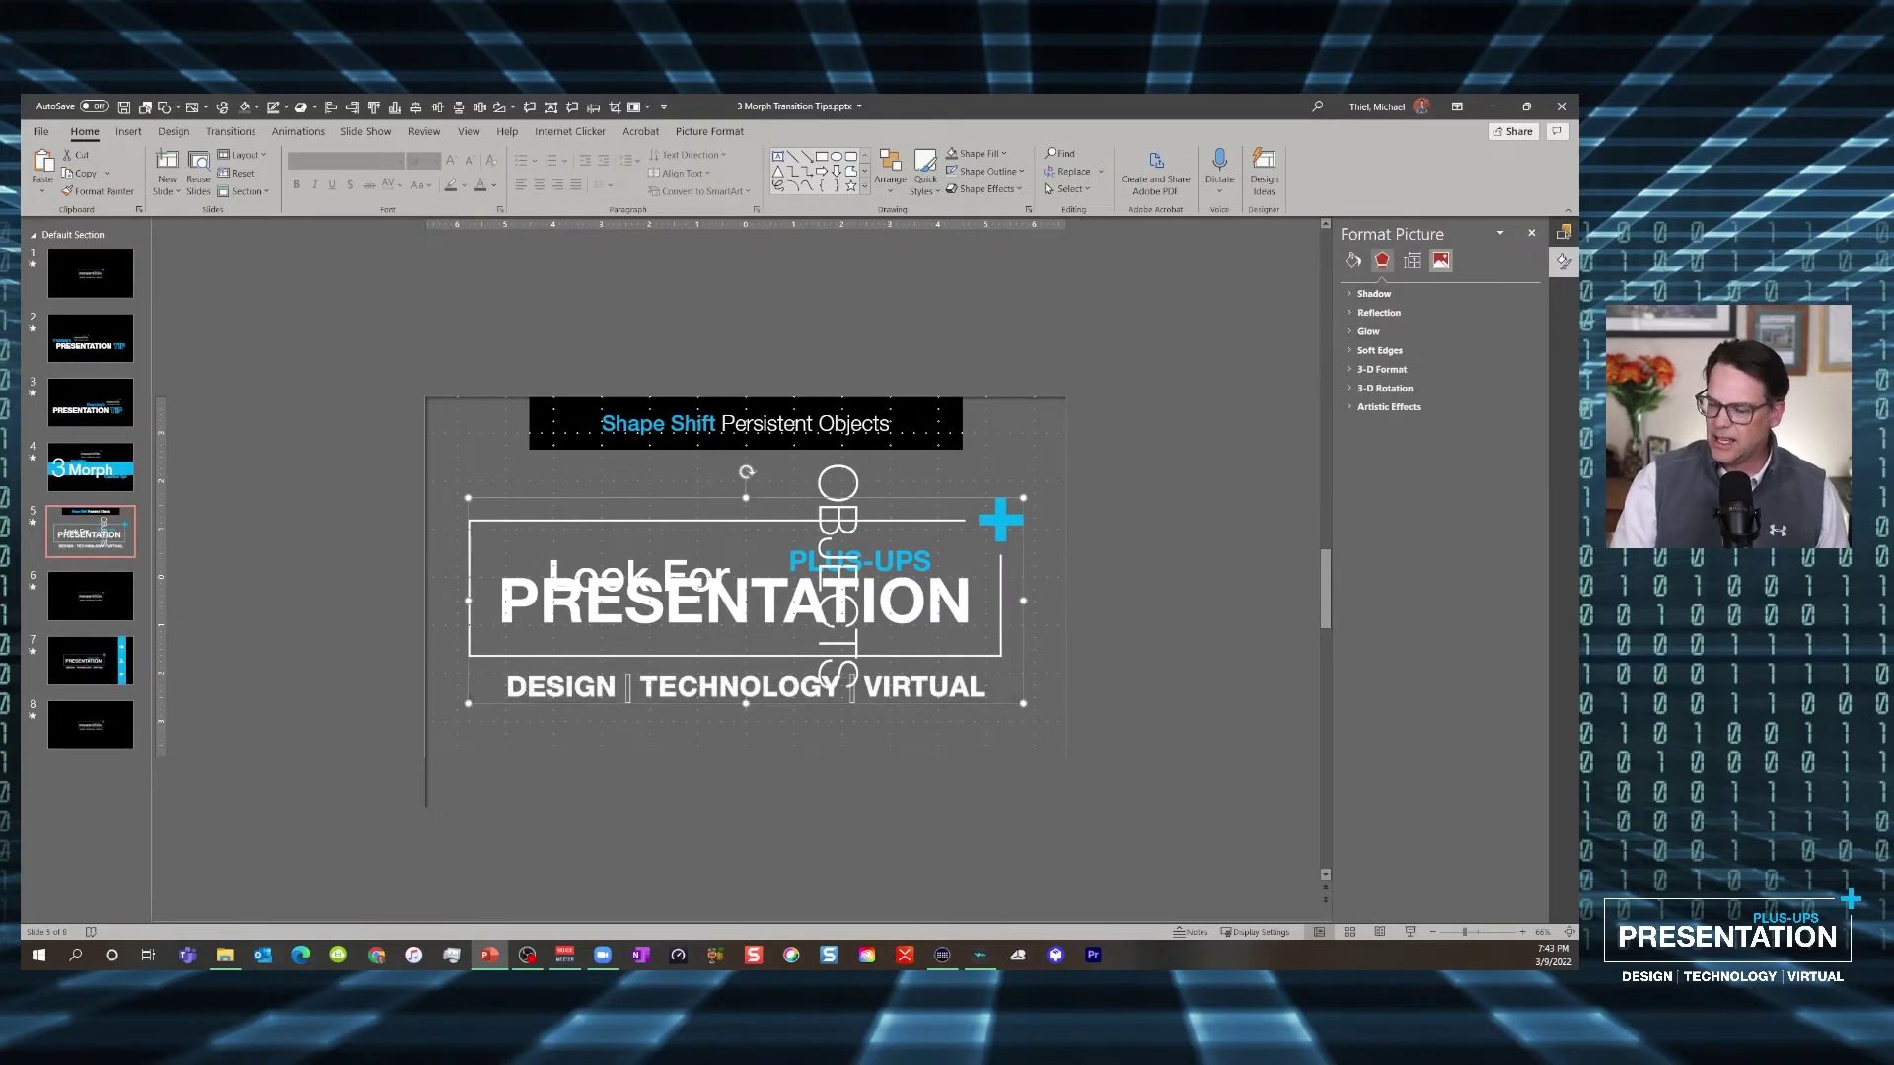
click(1441, 260)
click(1402, 332)
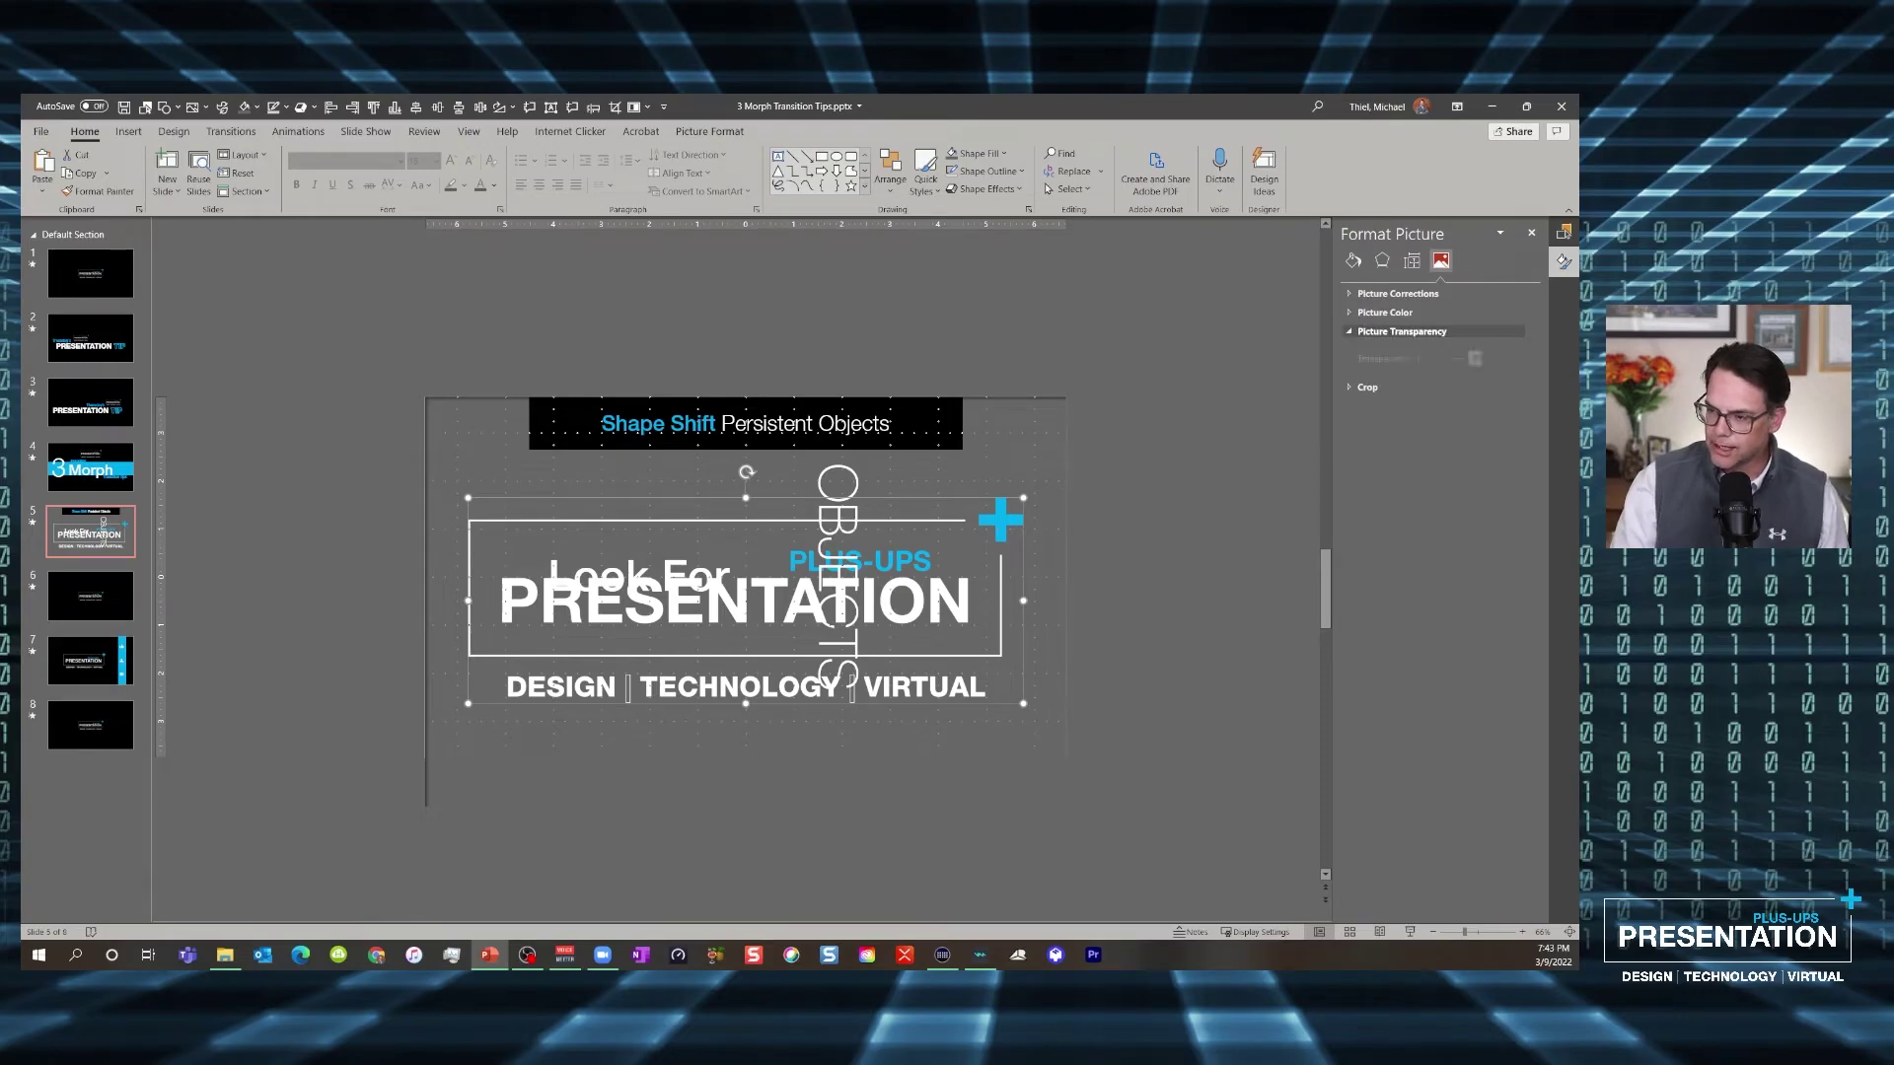
drag(1417, 374, 1461, 374)
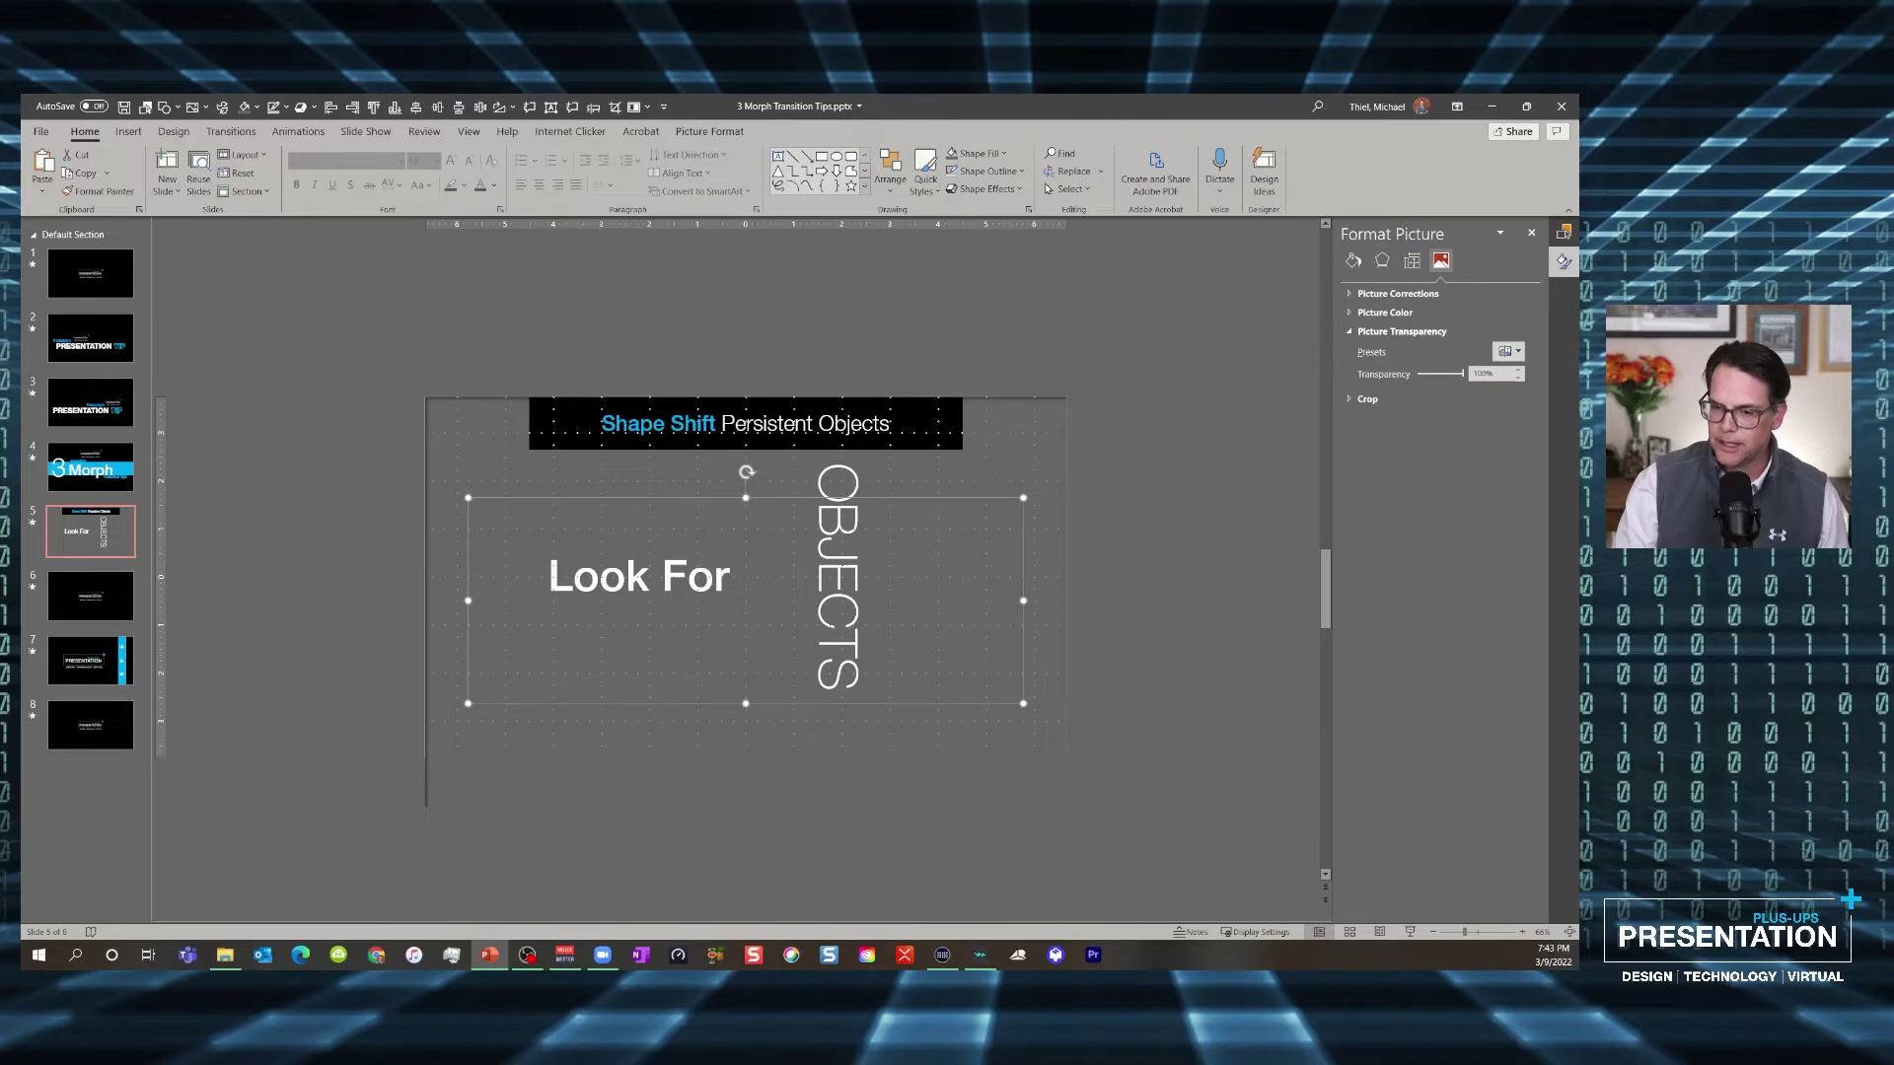
click(1183, 473)
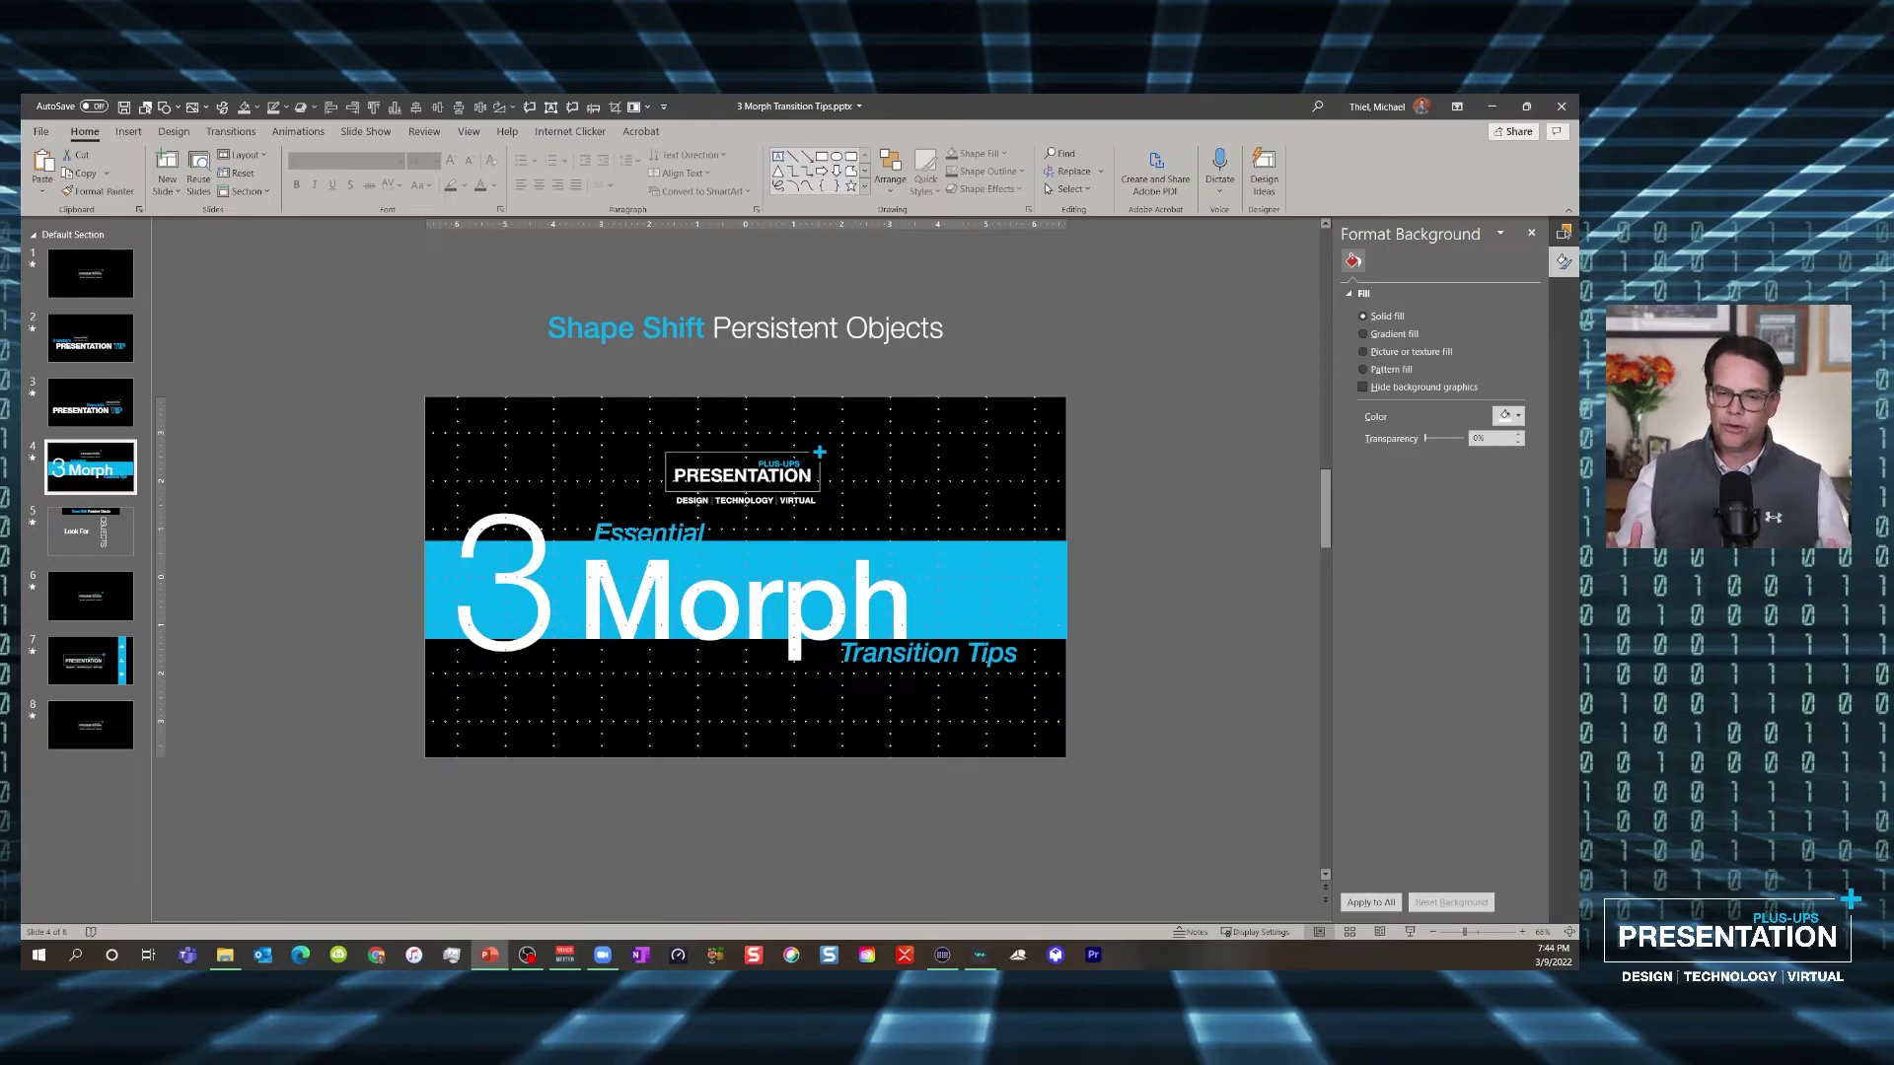
Play the slide show starting from slide 6
key(Page_Down)
key(Page_Down)
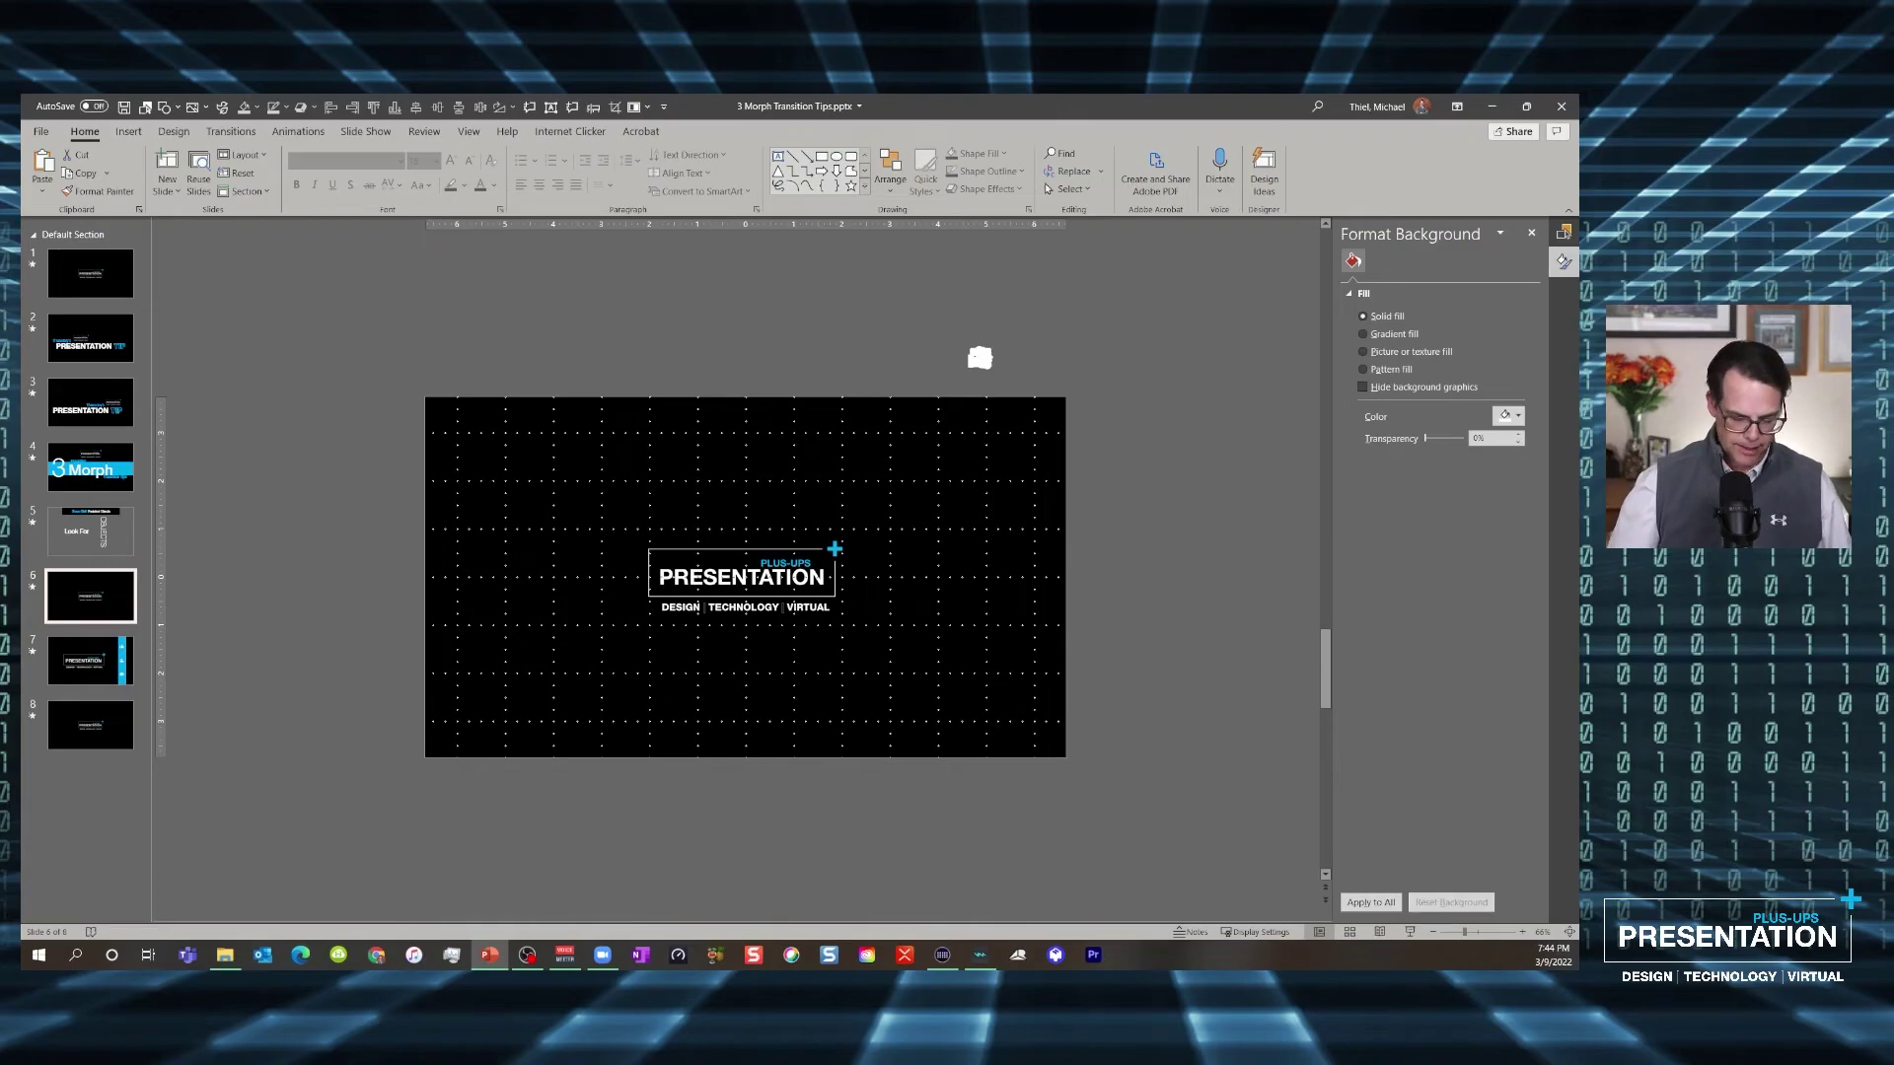
key(shift+F5)
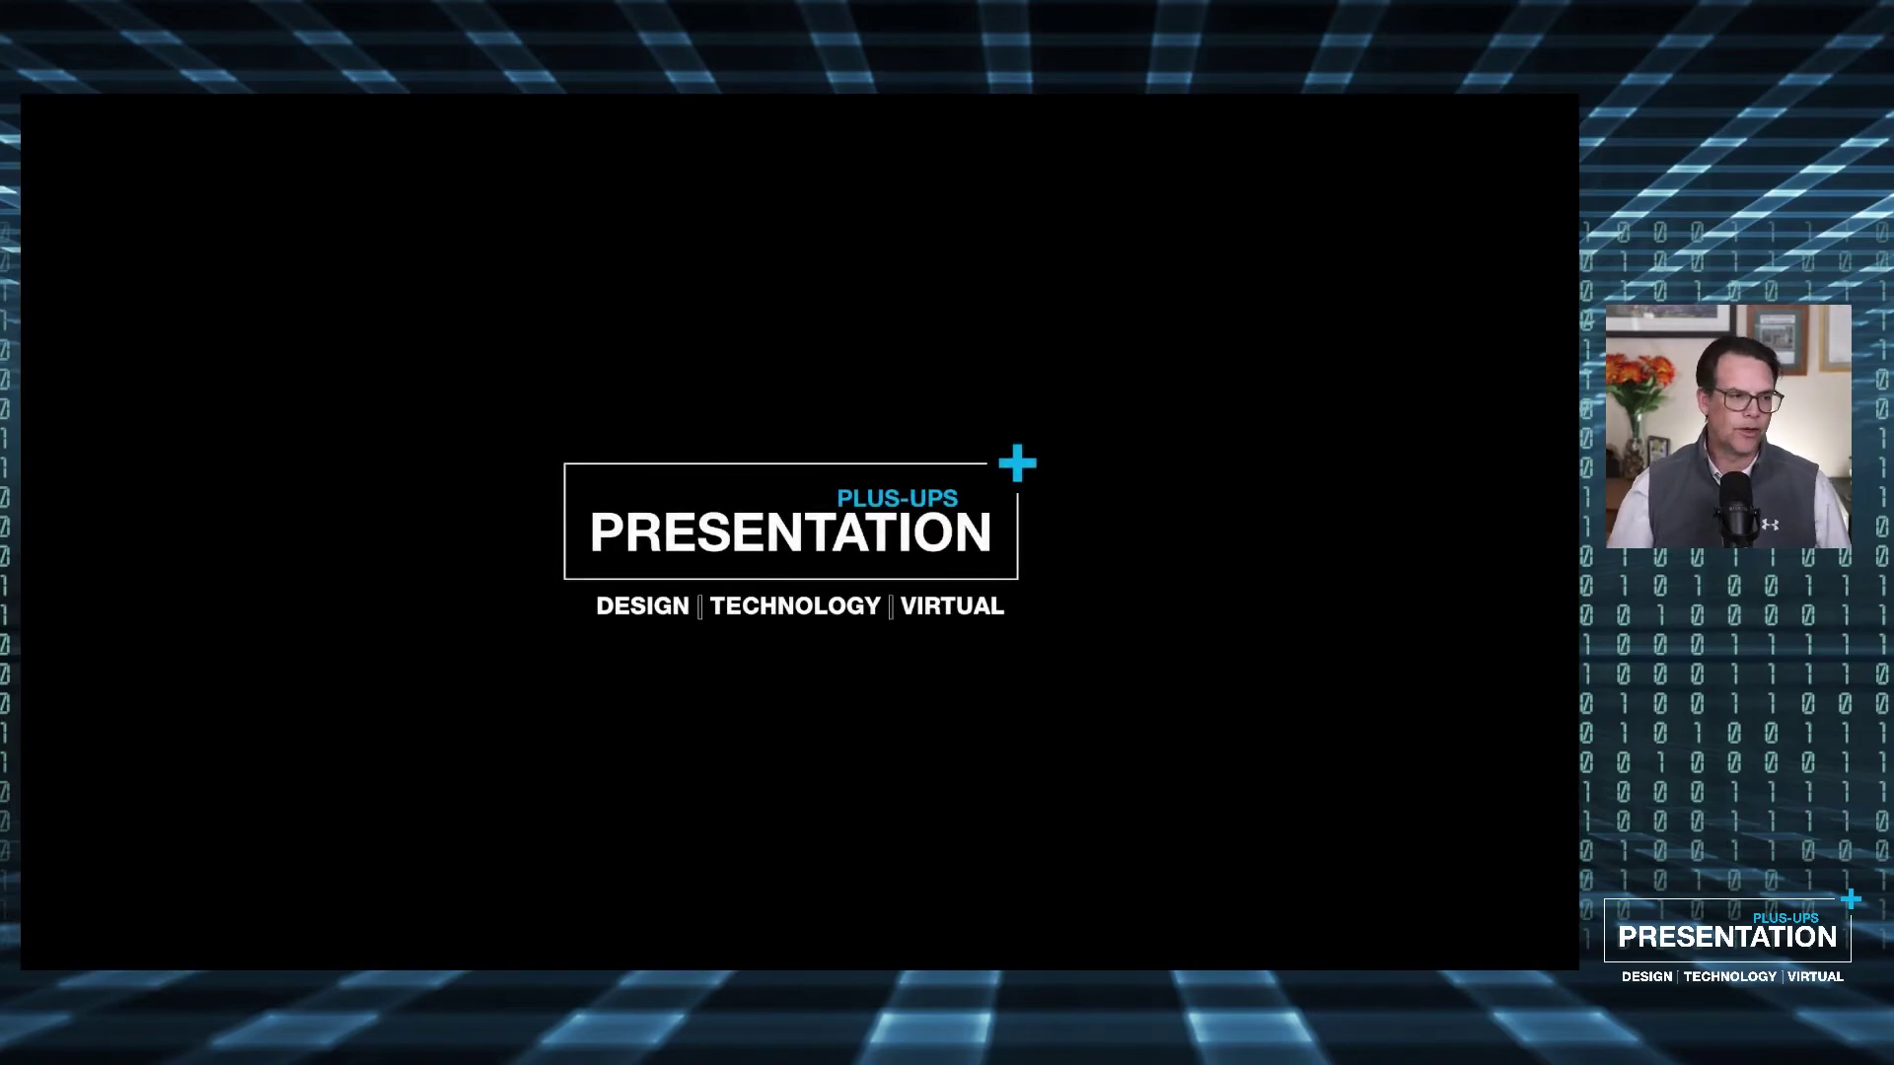